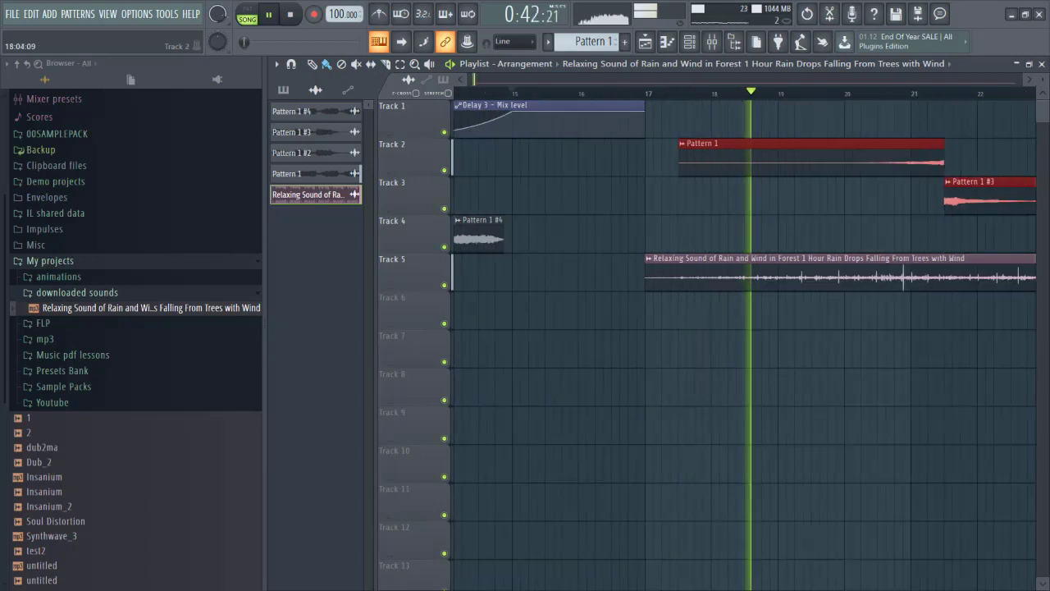
Play the arrangement from bar 17 and clear the selection of the pattern clips.
click(653, 93)
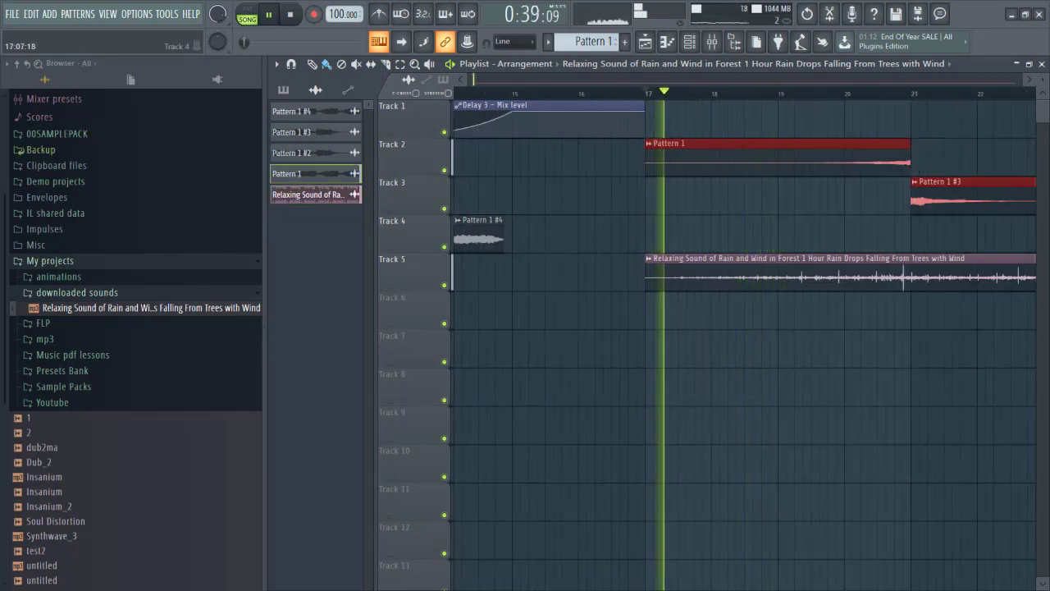
scroll(676, 234, down, 3)
double_click(667, 270)
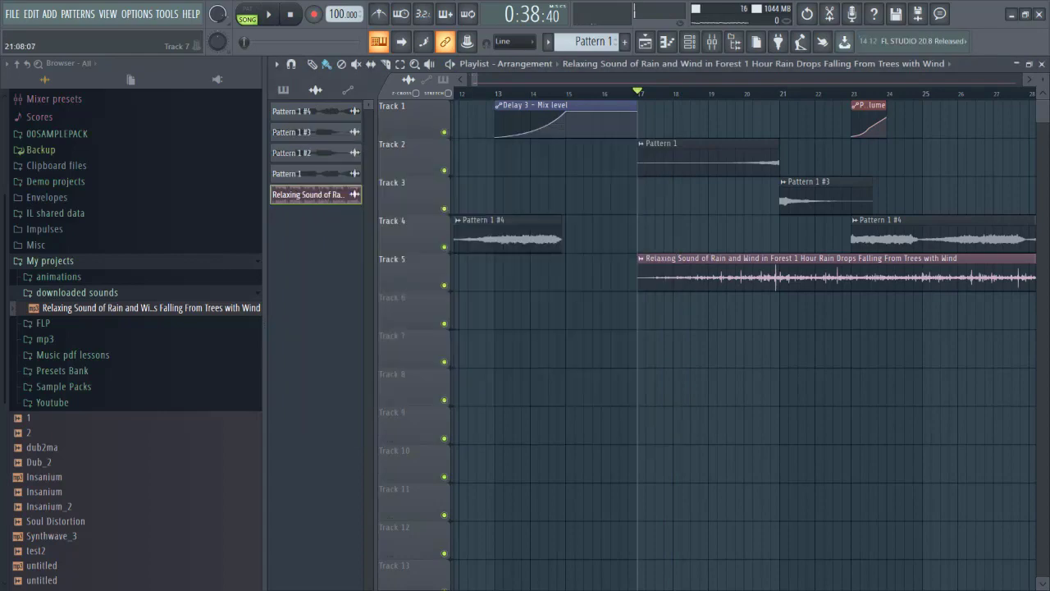
Solo Track 5 and play the rain sound from bar 17 on its own.
scroll(796, 349, right, 3)
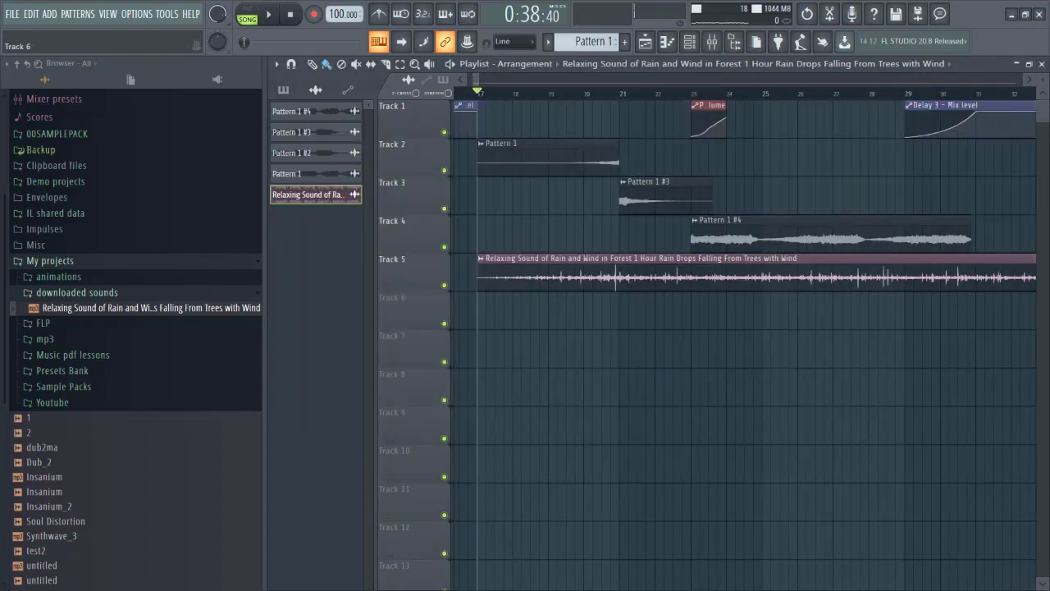
right_click(444, 285)
key(space)
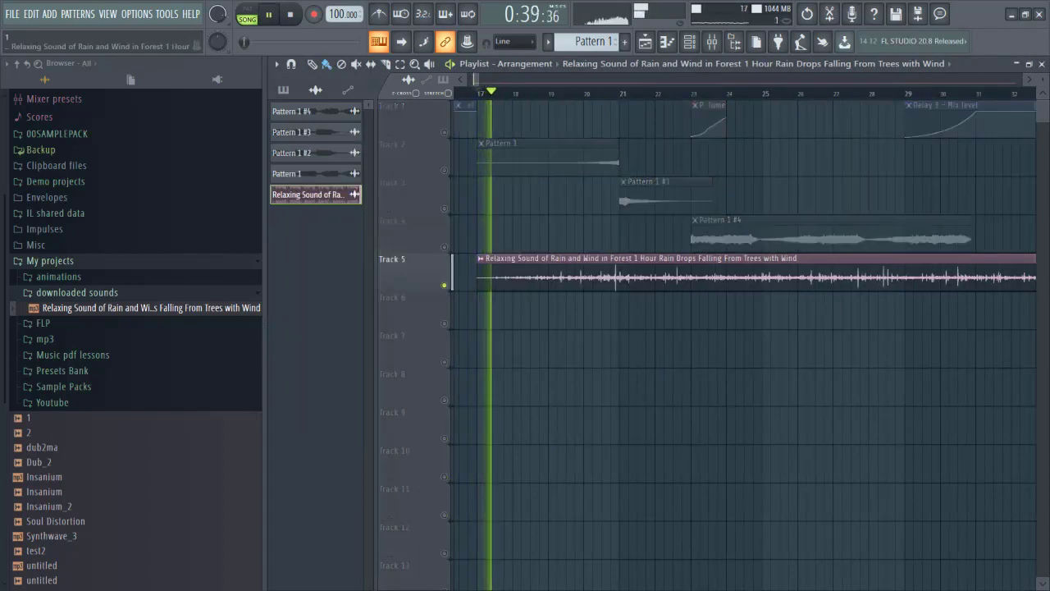
Examine the rain clip over its full length on Track 5 while playing and stopping it.
scroll(584, 271, down, 3)
scroll(589, 271, down, 2)
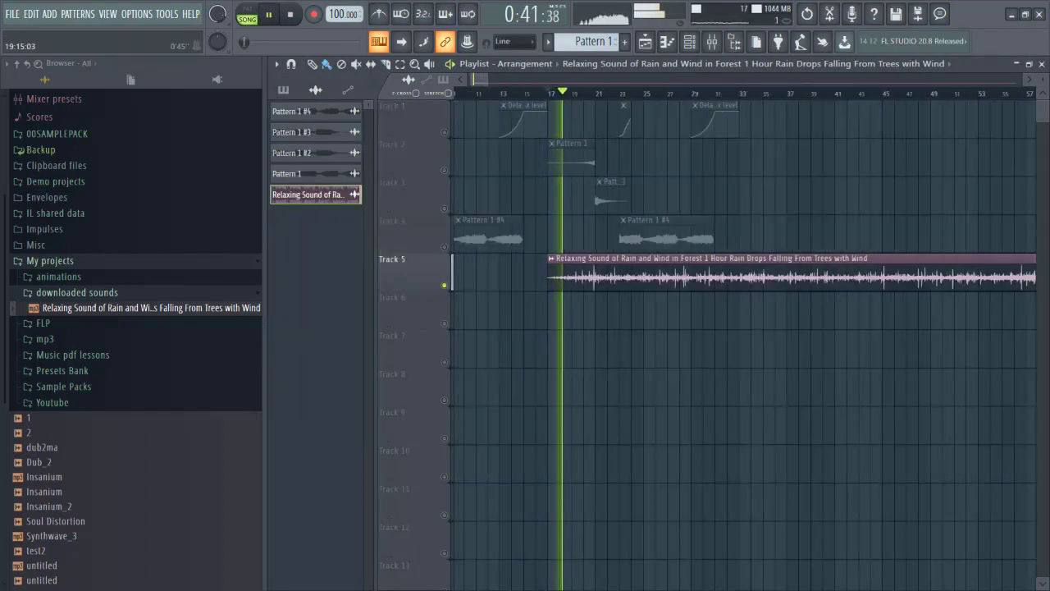
scroll(686, 197, down, 2)
scroll(738, 270, right, 3)
scroll(779, 311, down, 3)
key(space)
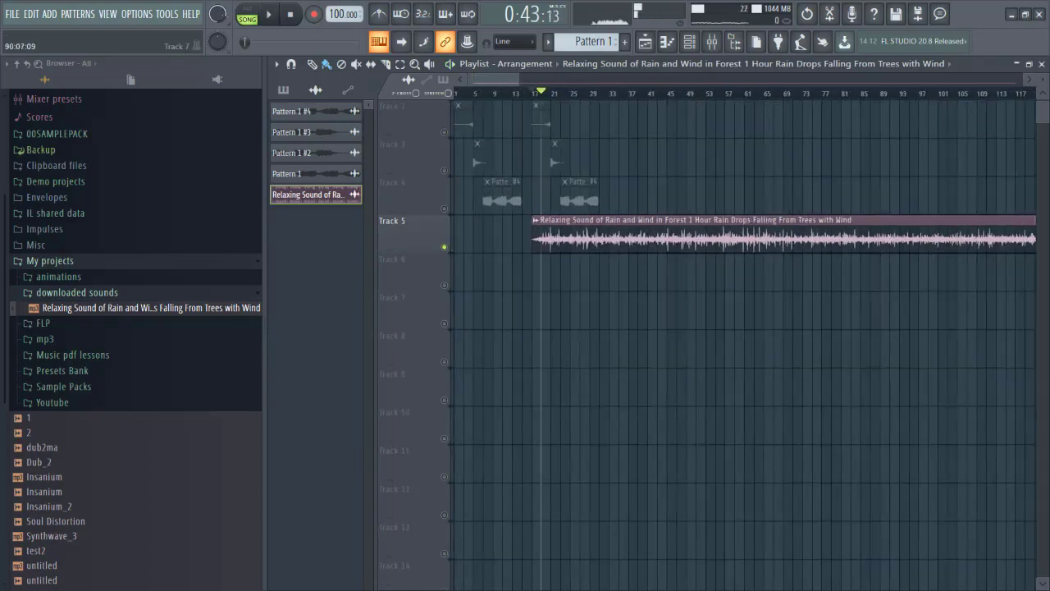
scroll(784, 310, down, 4)
scroll(747, 344, down, 4)
key(space)
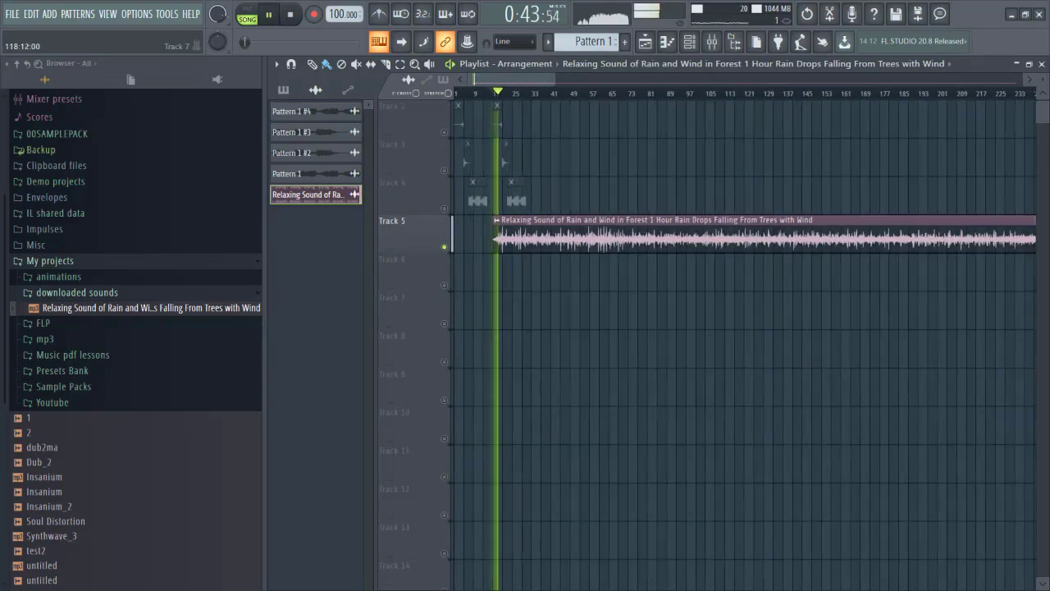
scroll(747, 345, down, 2)
key(space)
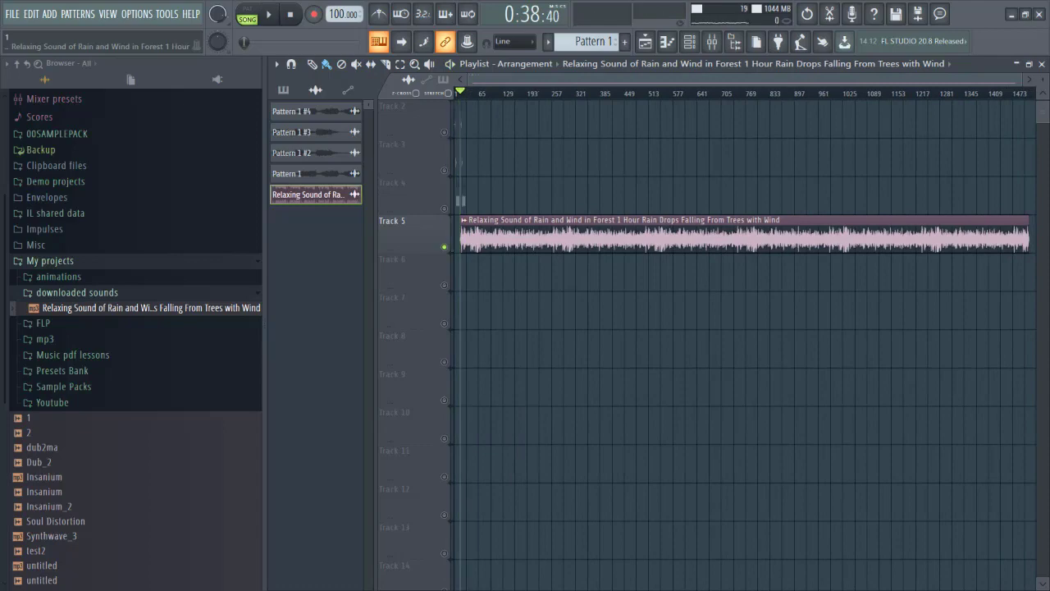
Examine how the start of the rain clip lines up with the pattern clips between bars 17 and 25.
scroll(746, 345, up, 8)
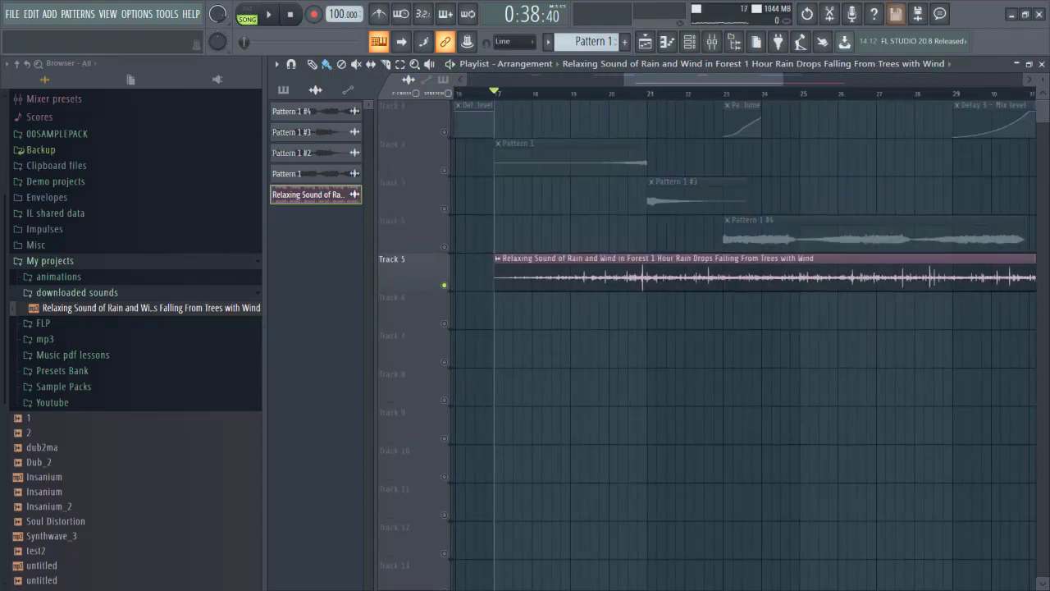
scroll(135, 320, up, 1)
scroll(747, 344, down, 3)
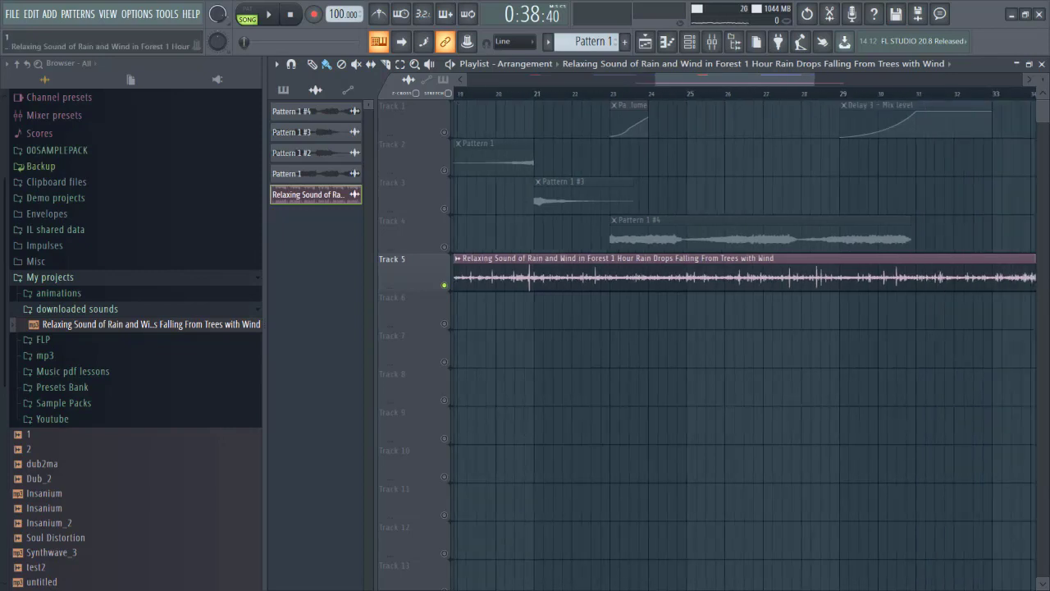
scroll(506, 345, up, 8)
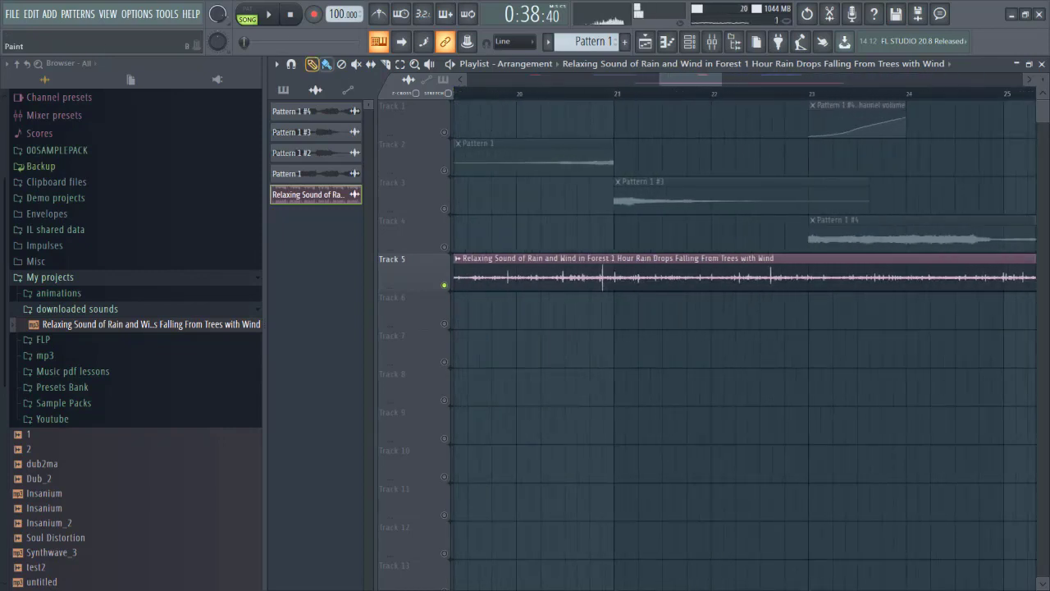
key(space)
scroll(636, 197, left, 3)
key(space)
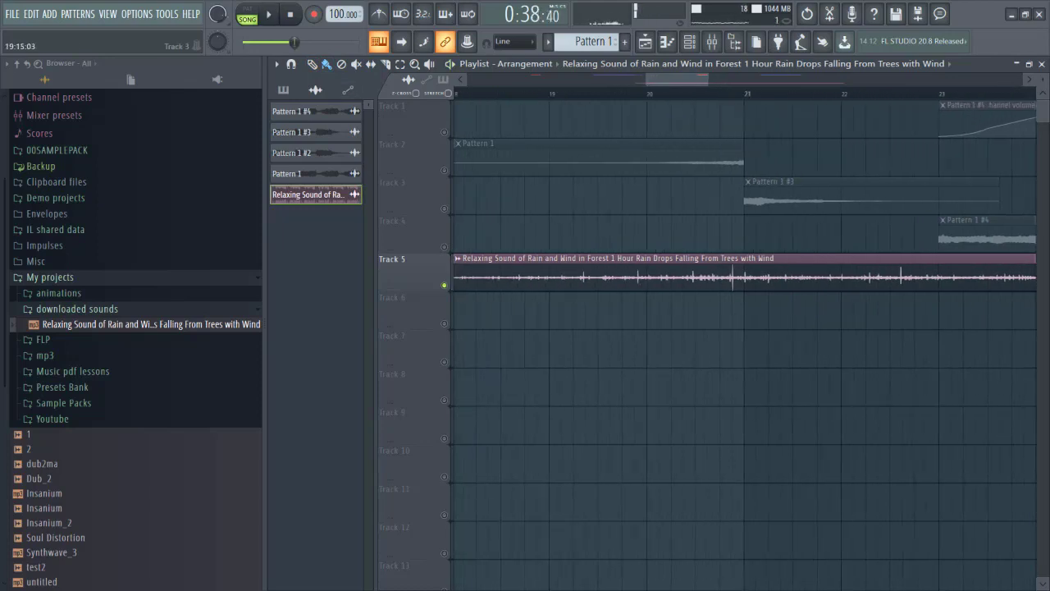
scroll(636, 197, left, 6)
scroll(706, 158, down, 3)
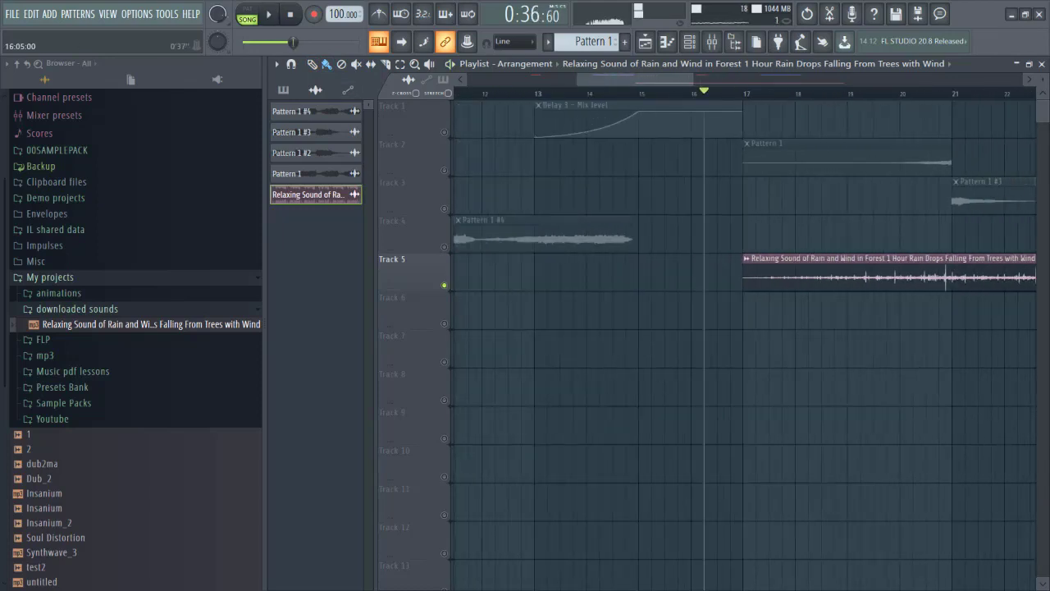
scroll(744, 328, right, 4)
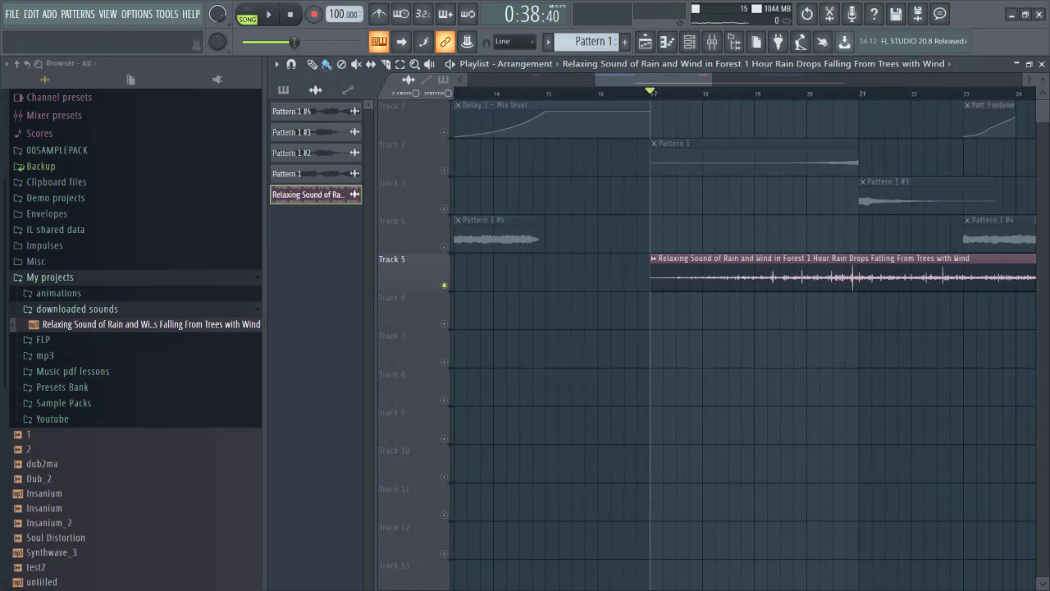
Slice the rain clip on Track 5 at bar 21 and delete the part after the cut.
click(385, 64)
scroll(754, 271, up, 3)
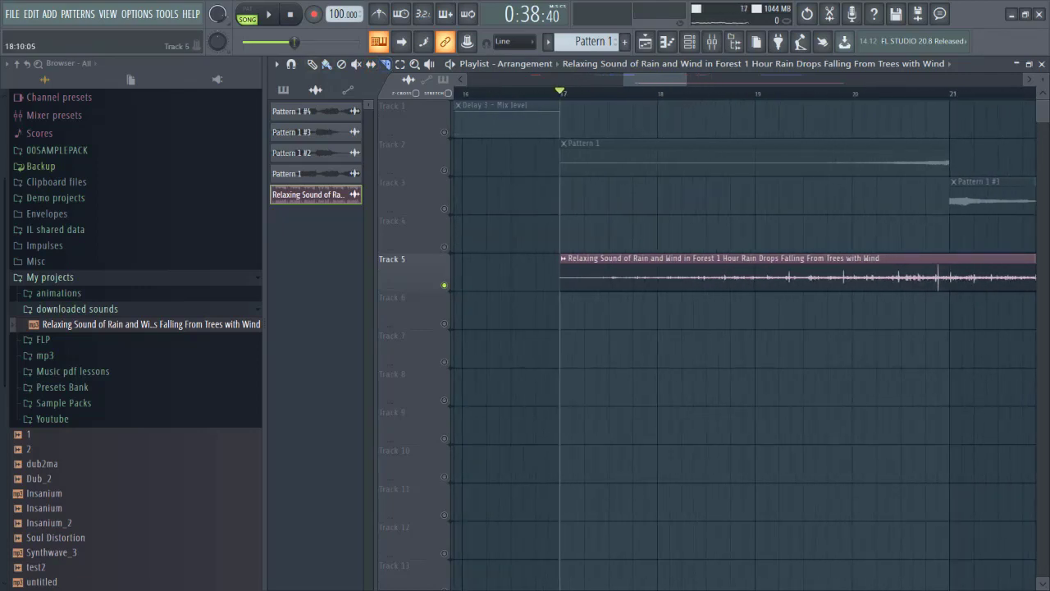
scroll(754, 270, down, 3)
drag(856, 237, 792, 224)
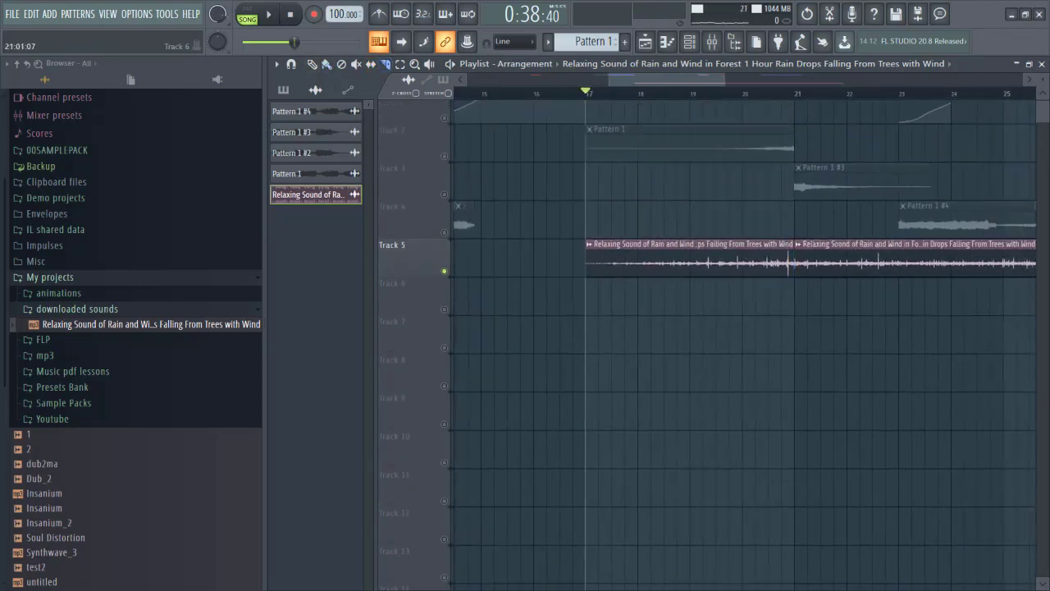
right_click(814, 262)
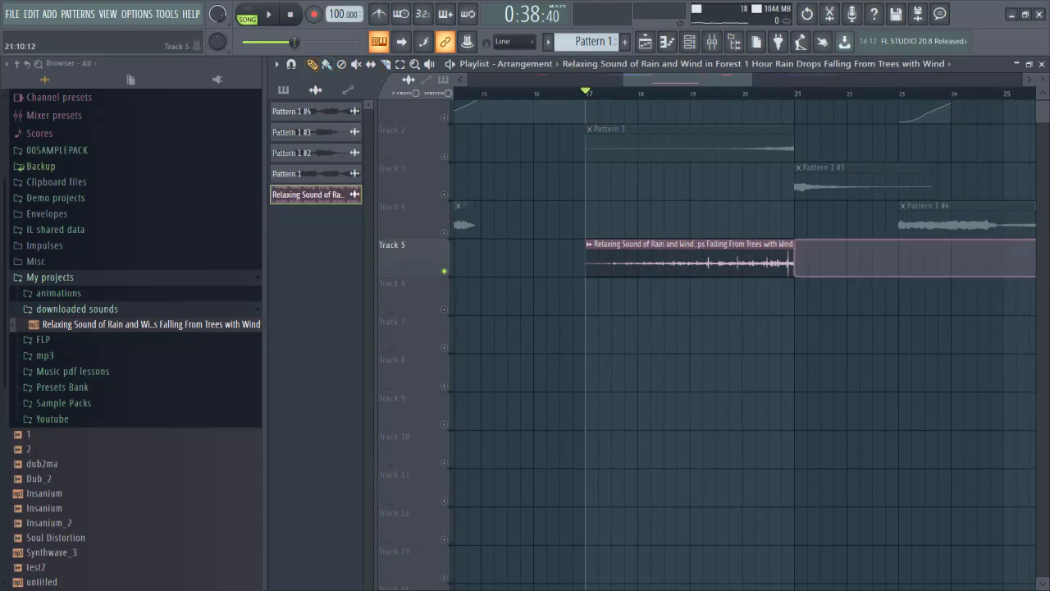
Play from bar 17 and turn off the solo on Track 5 to hear all tracks together.
scroll(813, 262, down, 3)
key(space)
right_click(444, 270)
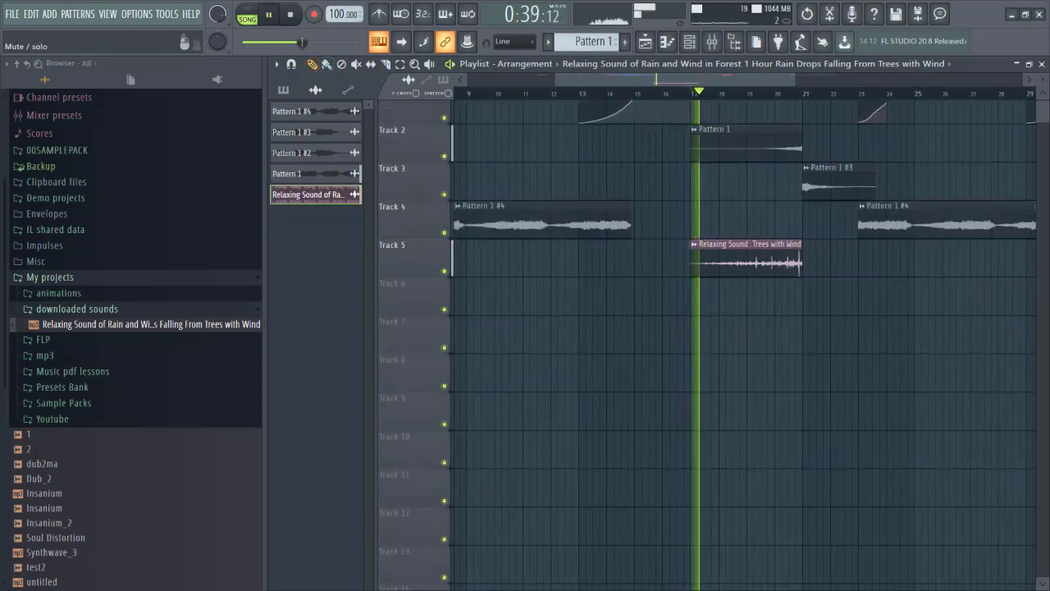
Duplicate the trimmed rain clip directly after itself on Track 5, starting at bar 21.
drag(790, 329, 707, 343)
ctrl+click(687, 275)
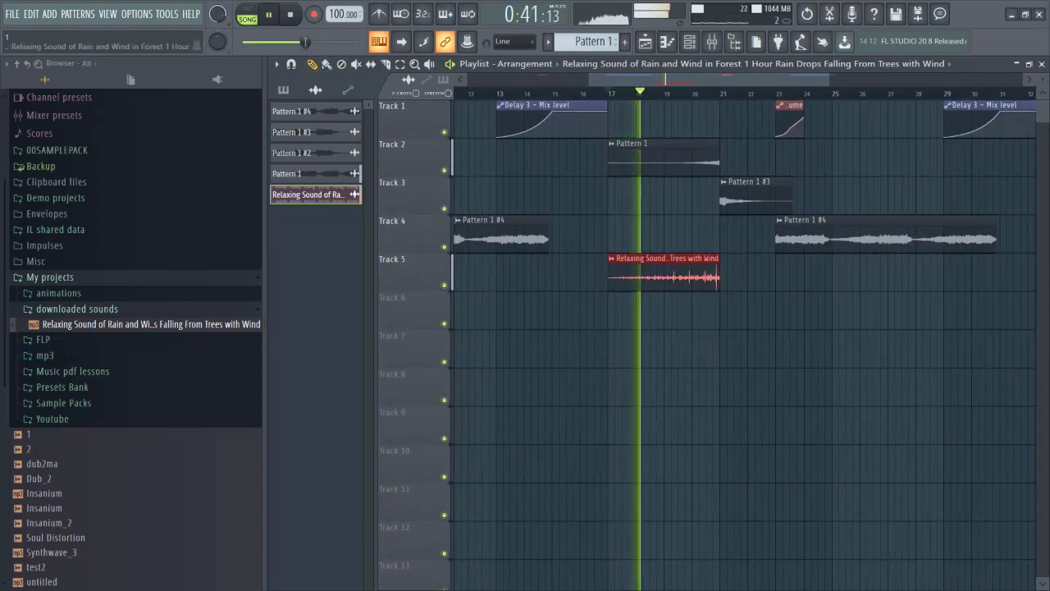
key(ctrl+b)
Lower the rain sample's channel volume in its channel settings and close them.
ctrl+right_click(686, 221)
click(308, 195)
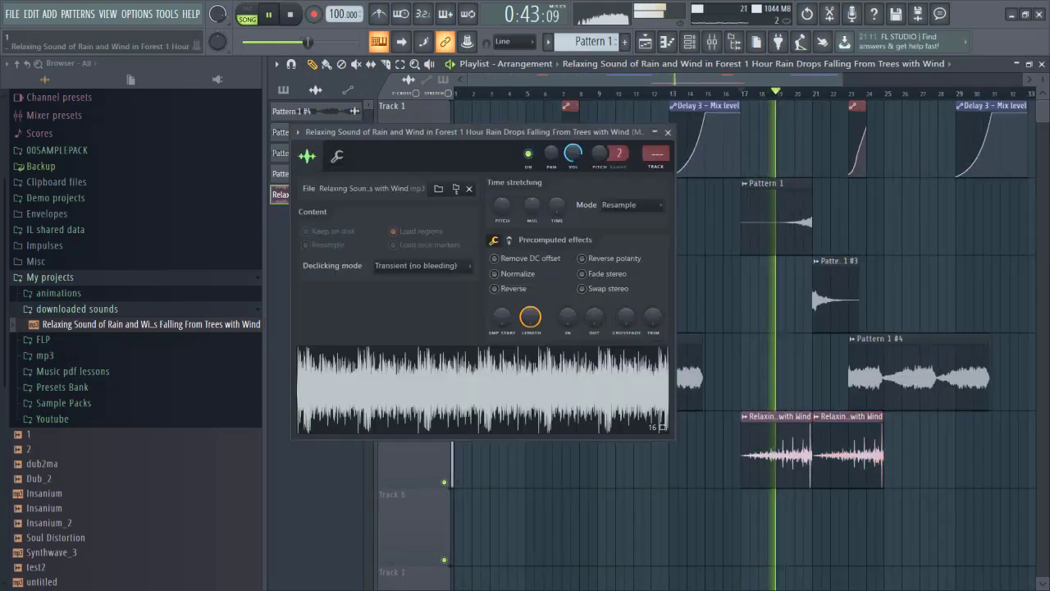
drag(573, 153, 573, 201)
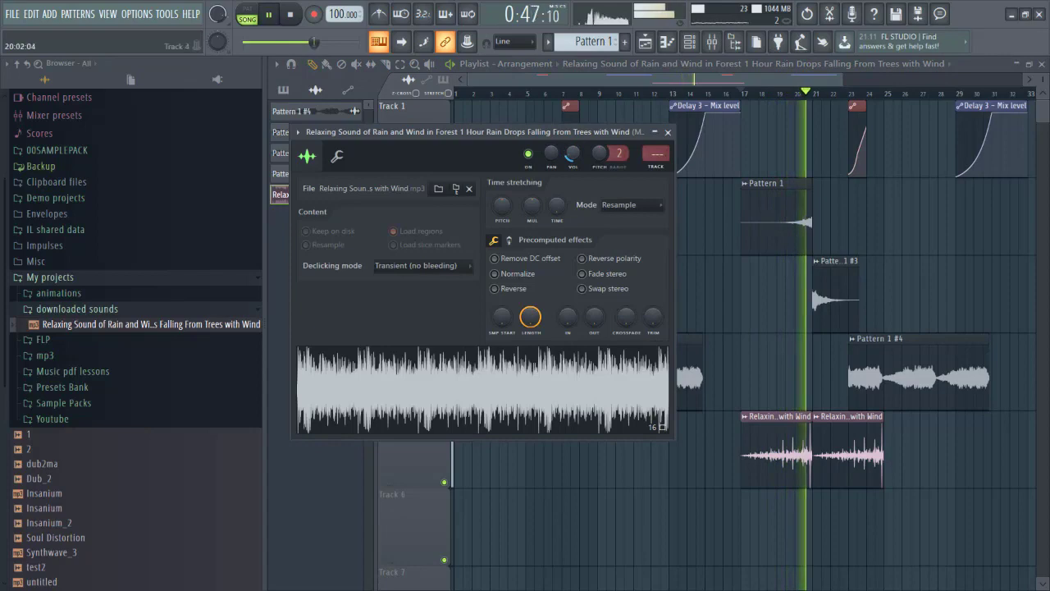
click(668, 132)
Delete the second rain clip on Track 5 and extend the first one to end at bar 25.
drag(908, 452, 752, 386)
scroll(702, 386, up, 4)
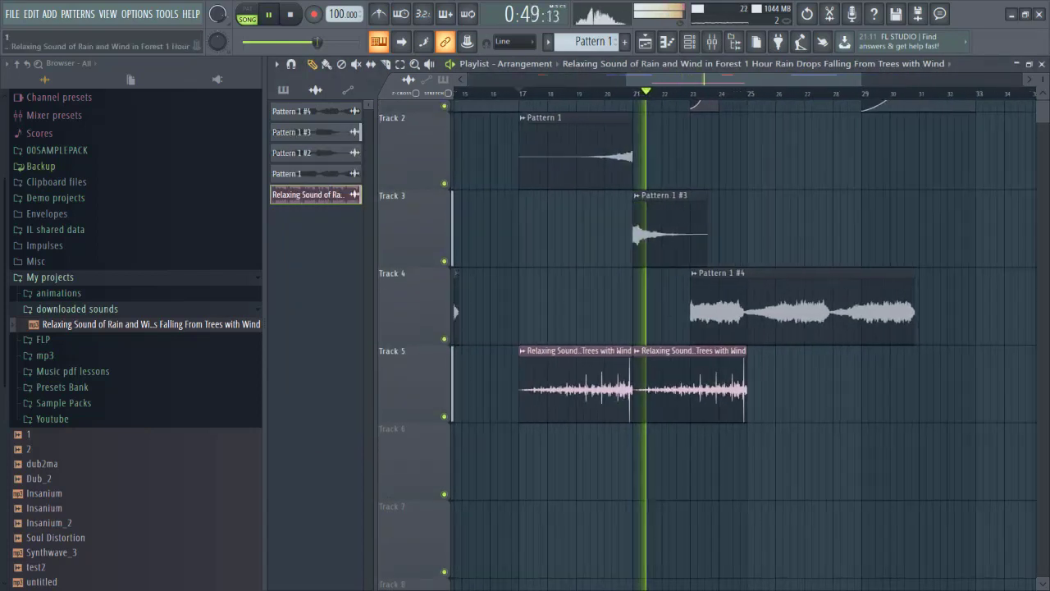
right_click(648, 386)
key(space)
key(space)
drag(640, 389, 796, 389)
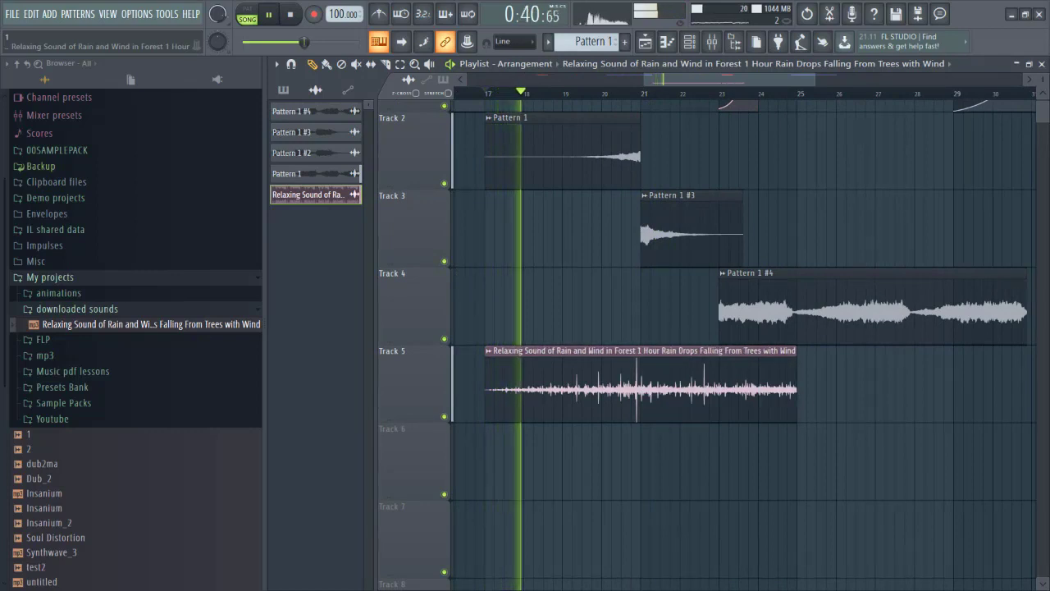
Select the time range from bar 17 to bar 25 and create an automation clip for the rain sample's channel volume.
key(space)
drag(486, 94, 807, 94)
double_click(746, 389)
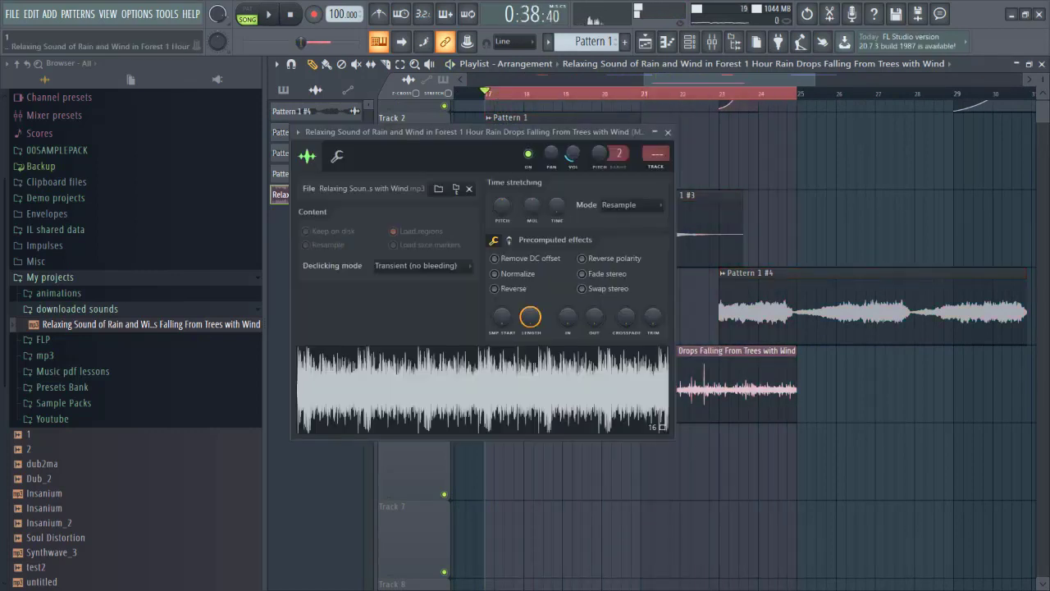
right_click(574, 154)
click(624, 233)
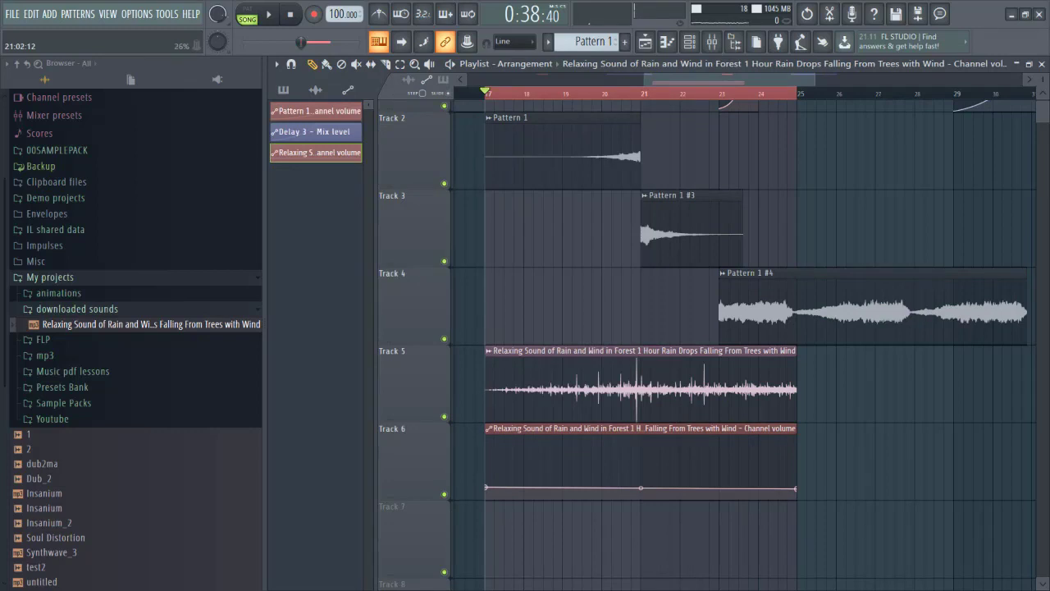
Add a volume automation point at bar 21 with the first point's 20% value, and lower the end point at bar 25 to the minimum.
right_click(485, 488)
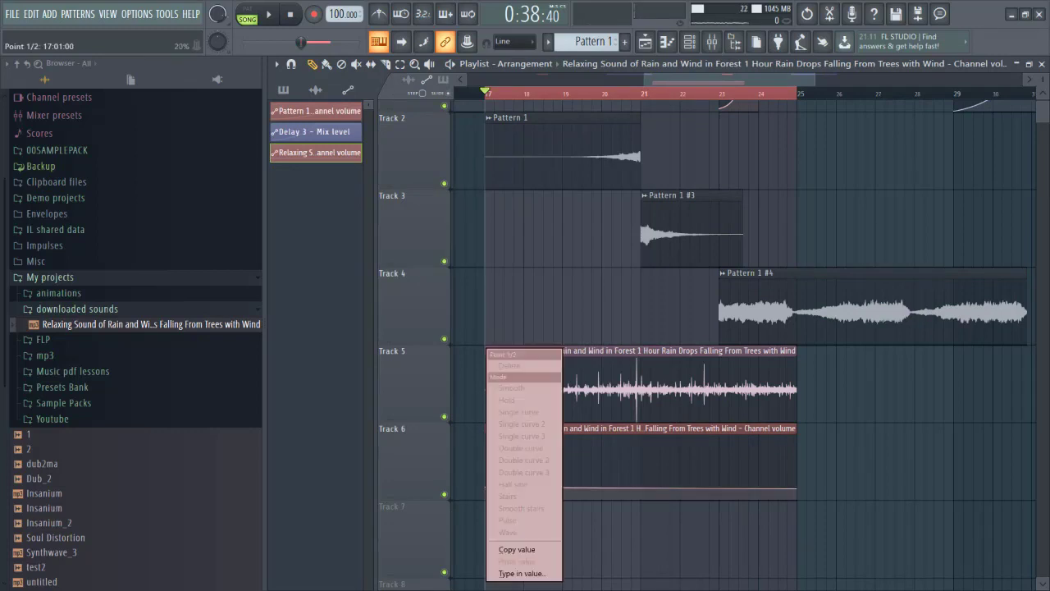
click(518, 549)
right_click(640, 475)
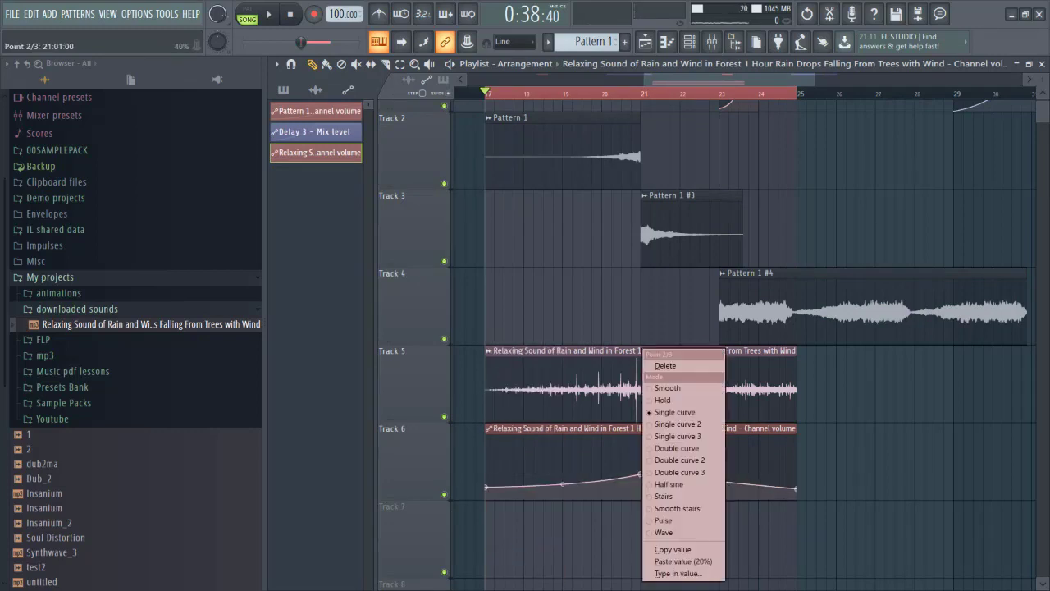
click(683, 561)
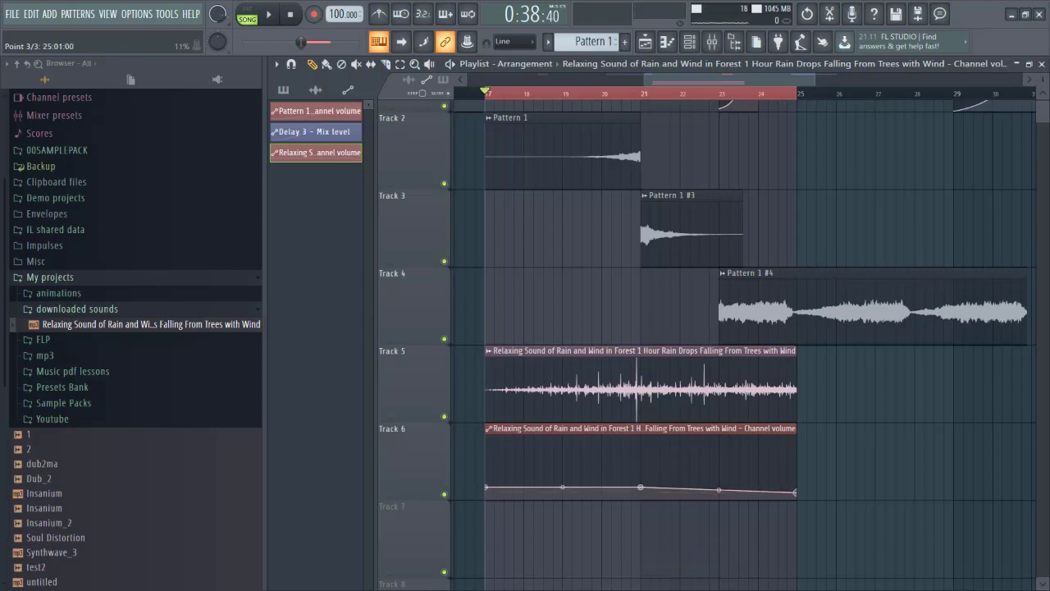
drag(780, 487, 826, 436)
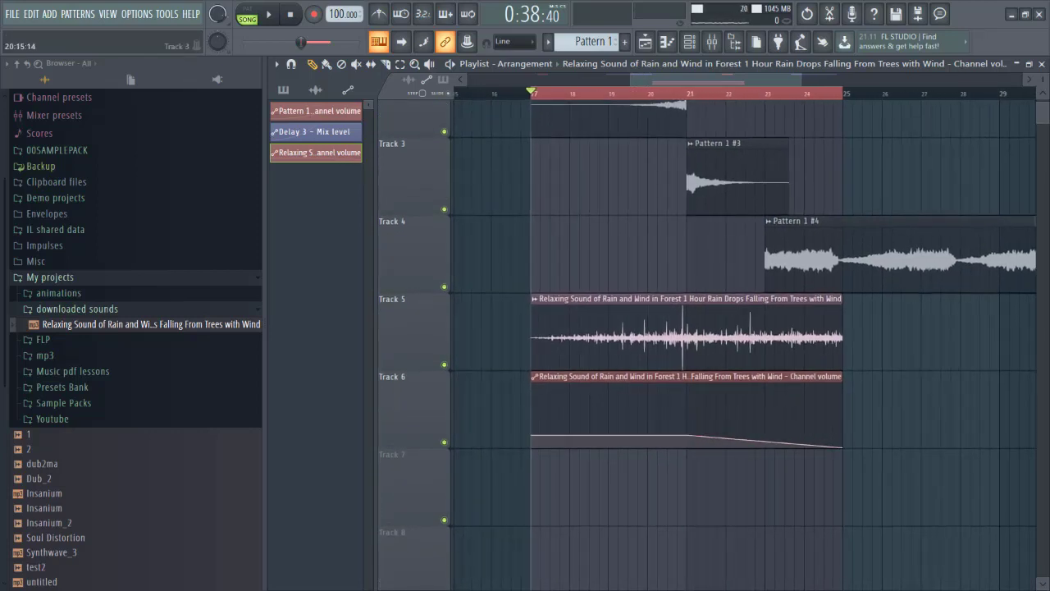
Clear the time selection and play from about bar 19 to hear the rain with its volume automation.
key(space)
drag(554, 93, 610, 94)
drag(698, 344, 594, 354)
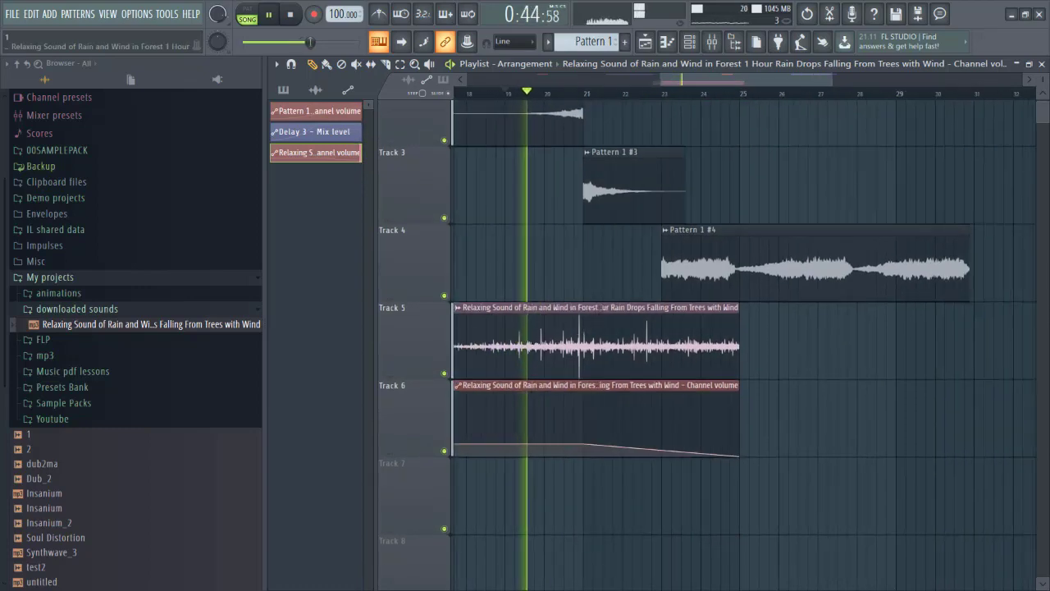
click(594, 353)
Select the rain clip and its volume automation clip on Tracks 5 and 6, and duplicate both directly after themselves.
drag(838, 349, 671, 411)
scroll(908, 338, down, 2)
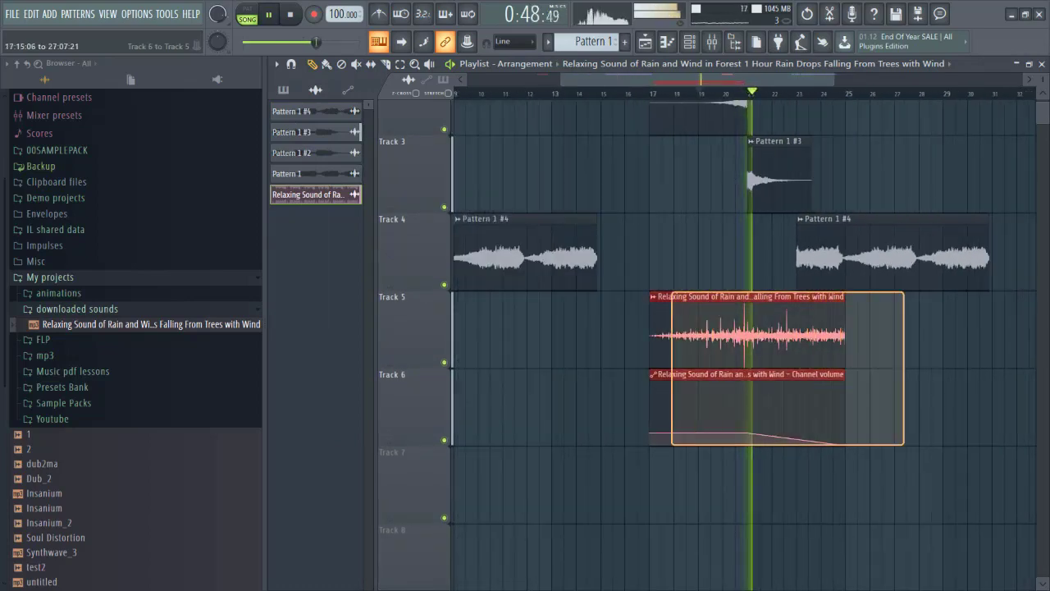
key(ctrl+b)
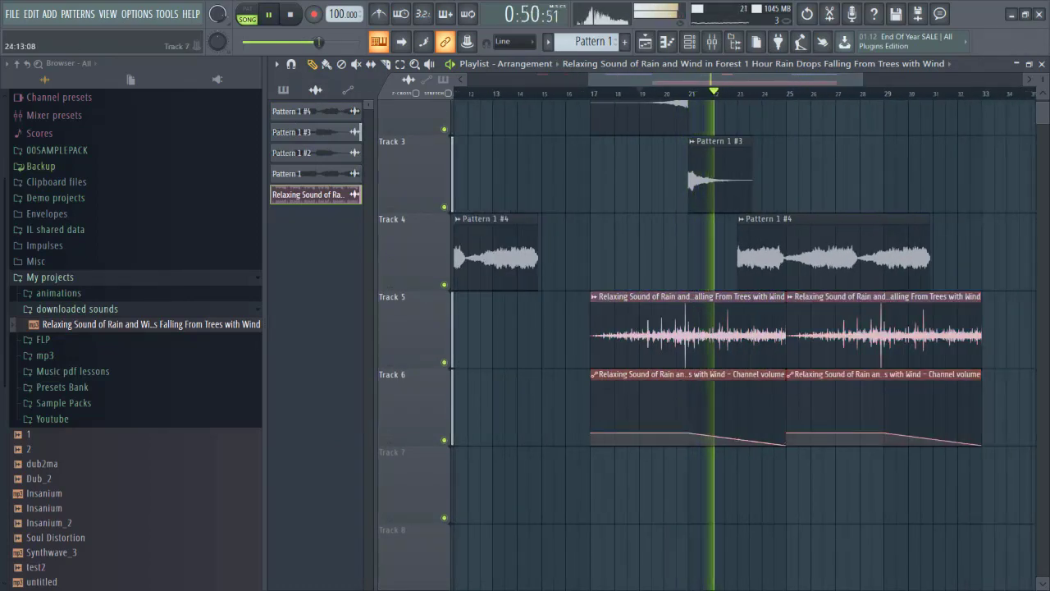
Make the duplicated volume automation clip at bar 25 on Track 6 unique and stop playback.
drag(780, 463, 674, 473)
scroll(678, 446, up, 2)
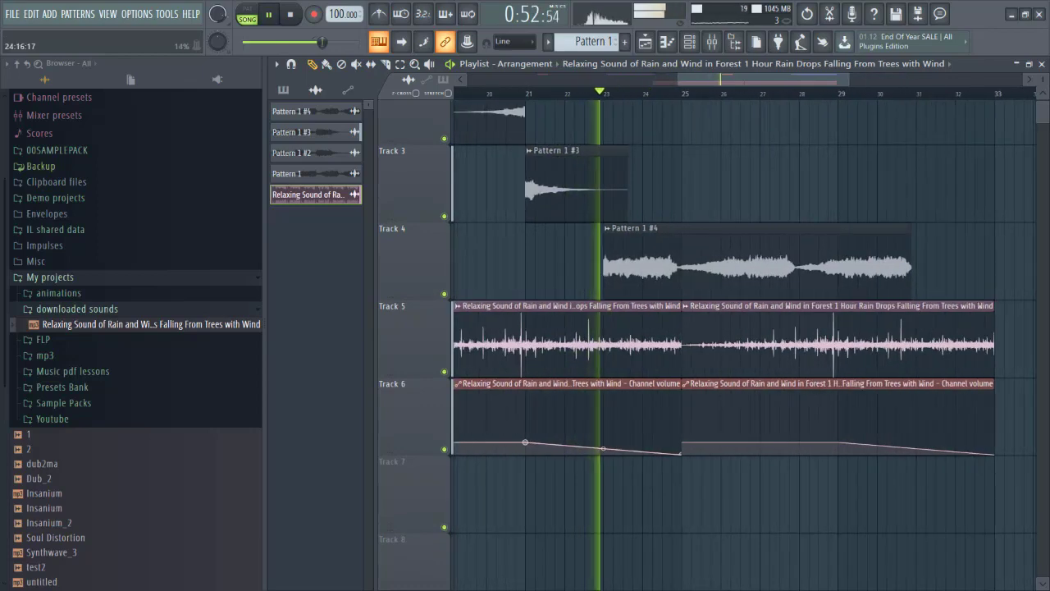
right_click(683, 393)
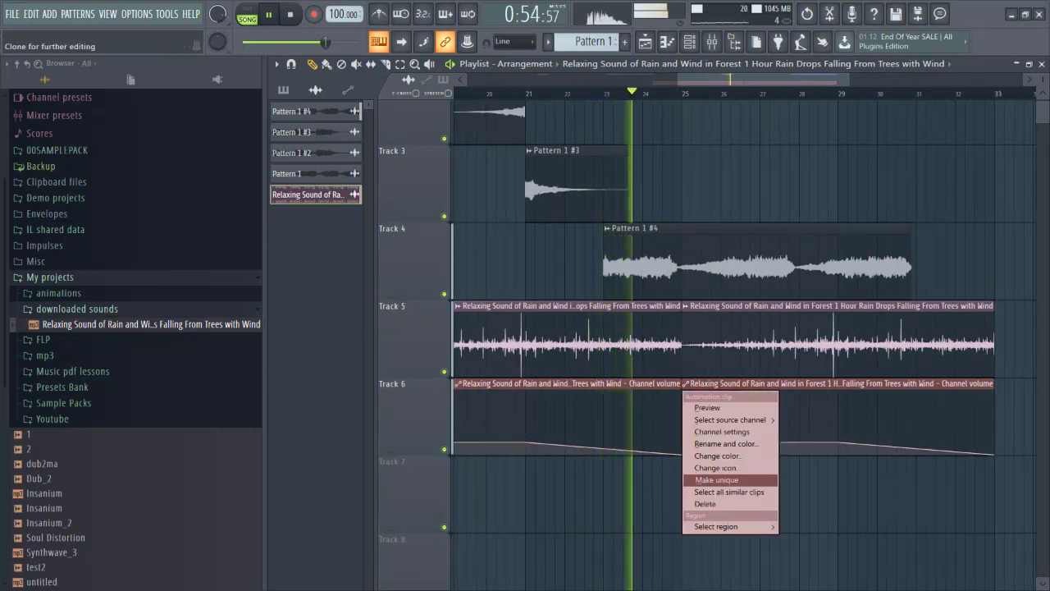
click(716, 481)
scroll(688, 447, up, 3)
key(space)
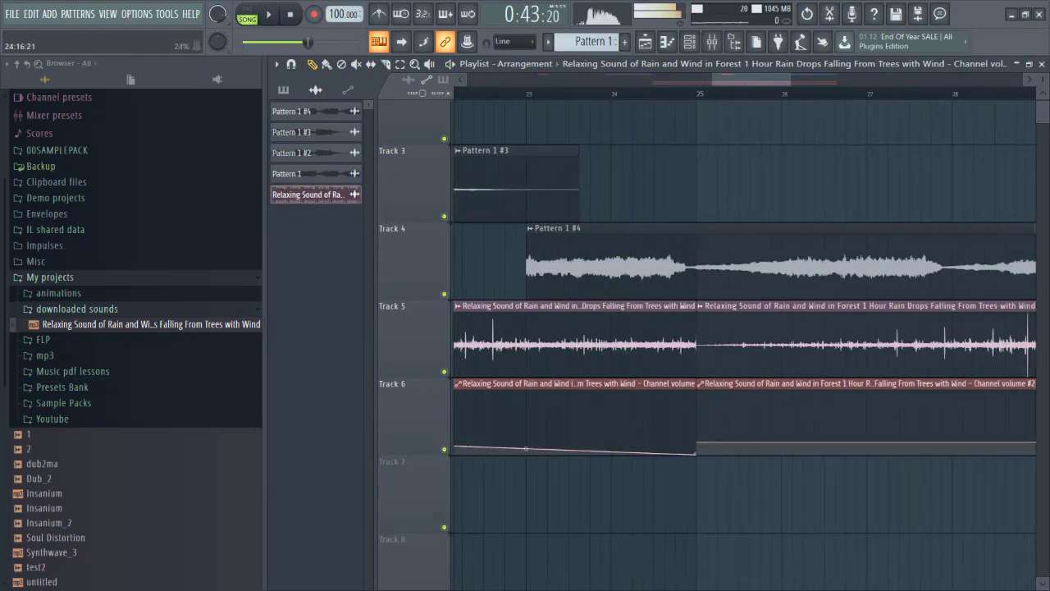
Copy the minimum value of the volume automation's end point at bar 25 onto the starting points of both automation clips.
right_click(697, 452)
click(729, 549)
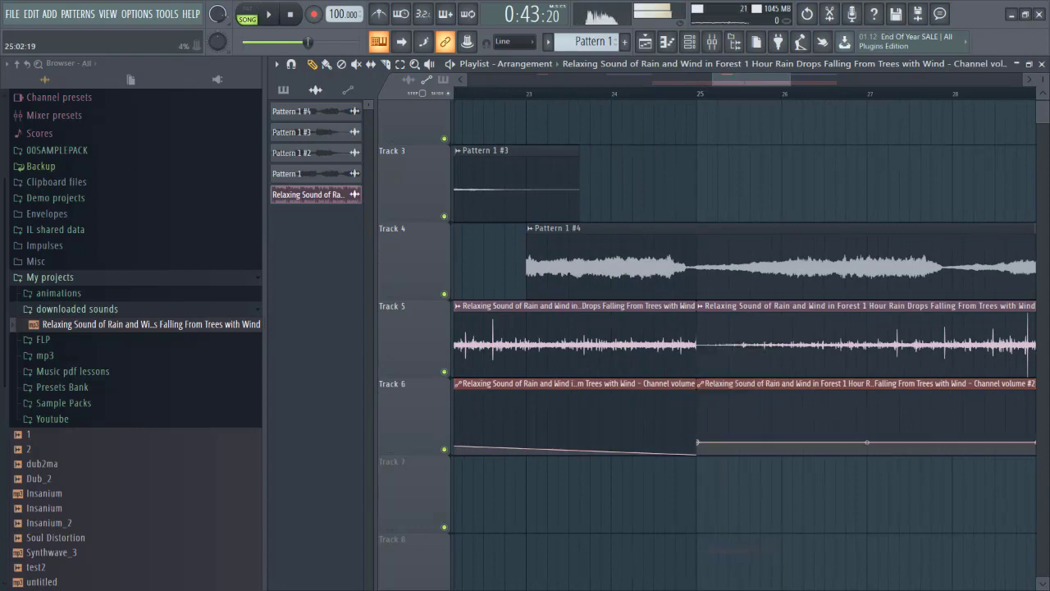
right_click(697, 444)
click(742, 561)
scroll(745, 562, down, 4)
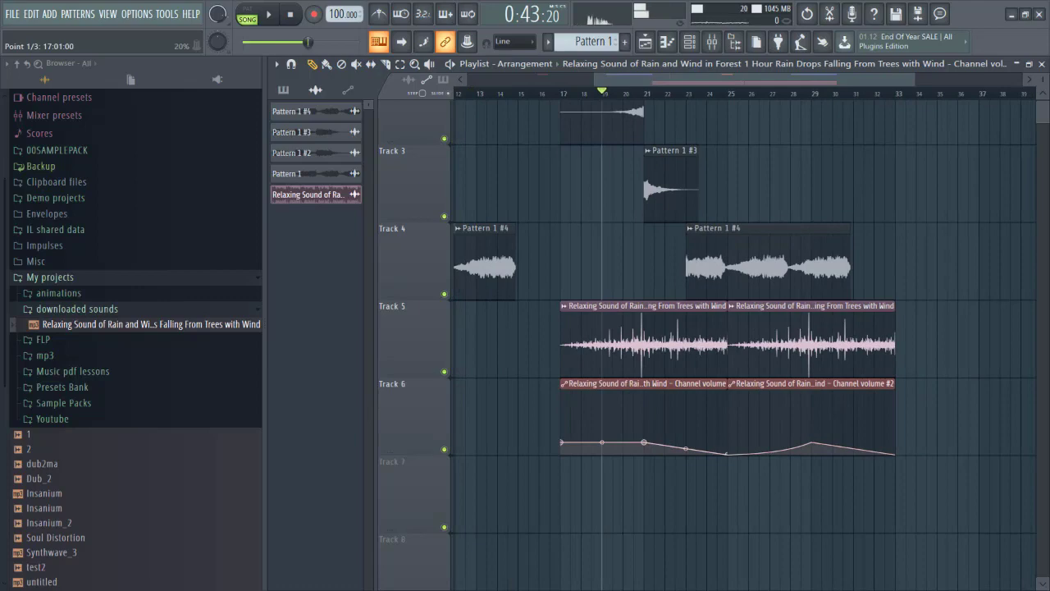
right_click(562, 443)
click(601, 562)
Add a volume automation point at bar 26 in the second clip, paste the copied value onto it, and undo that paste.
scroll(753, 443, up, 3)
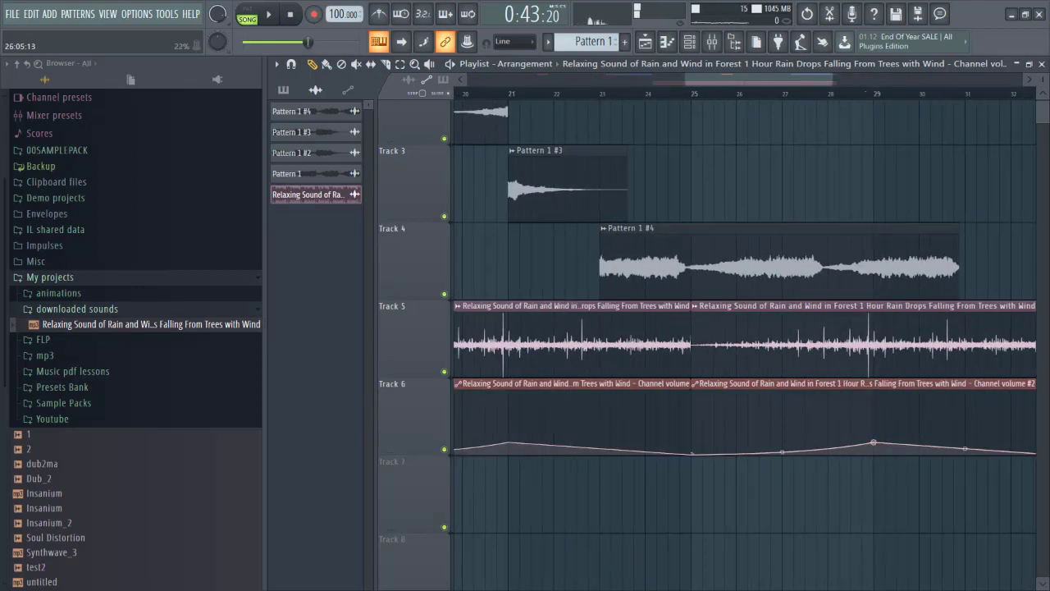
right_click(736, 442)
click(777, 562)
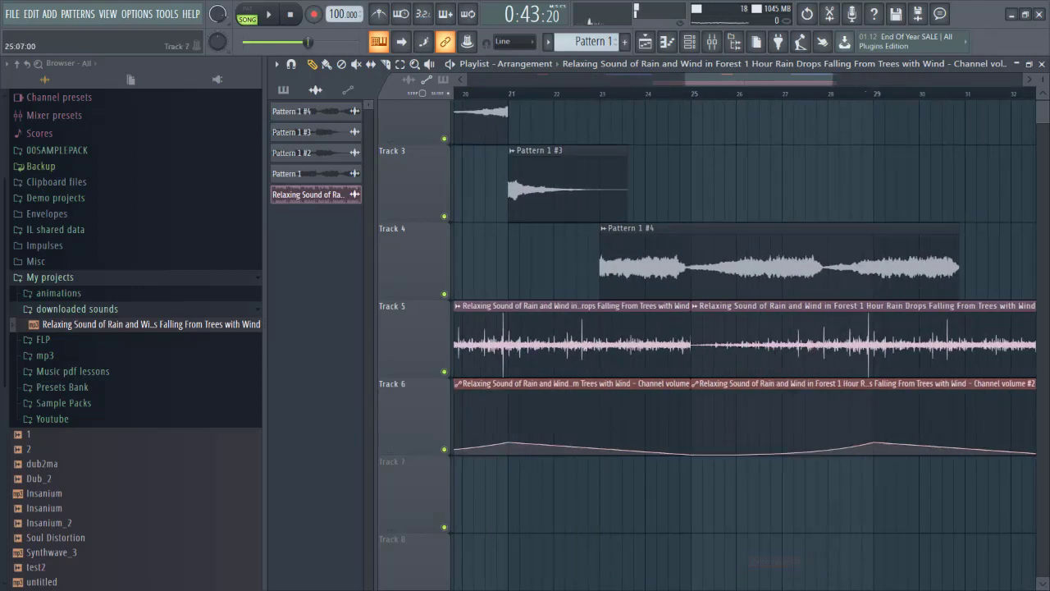
scroll(738, 345, left, 4)
scroll(739, 345, down, 4)
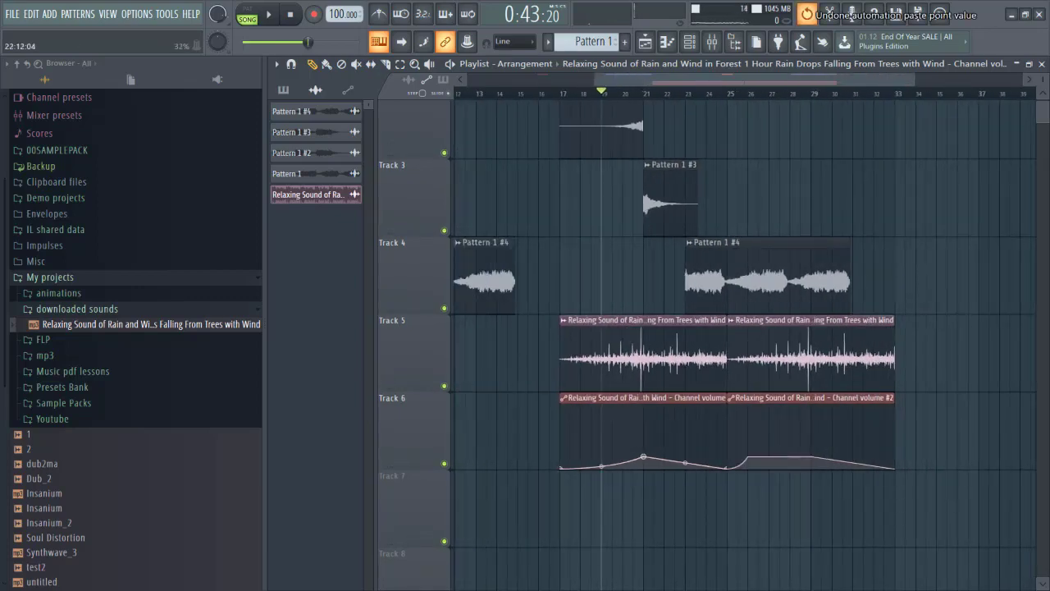
key(ctrl+z)
Play the arrangement from bar 17 to hear the rain fade in, and stop playback.
scroll(679, 443, up, 3)
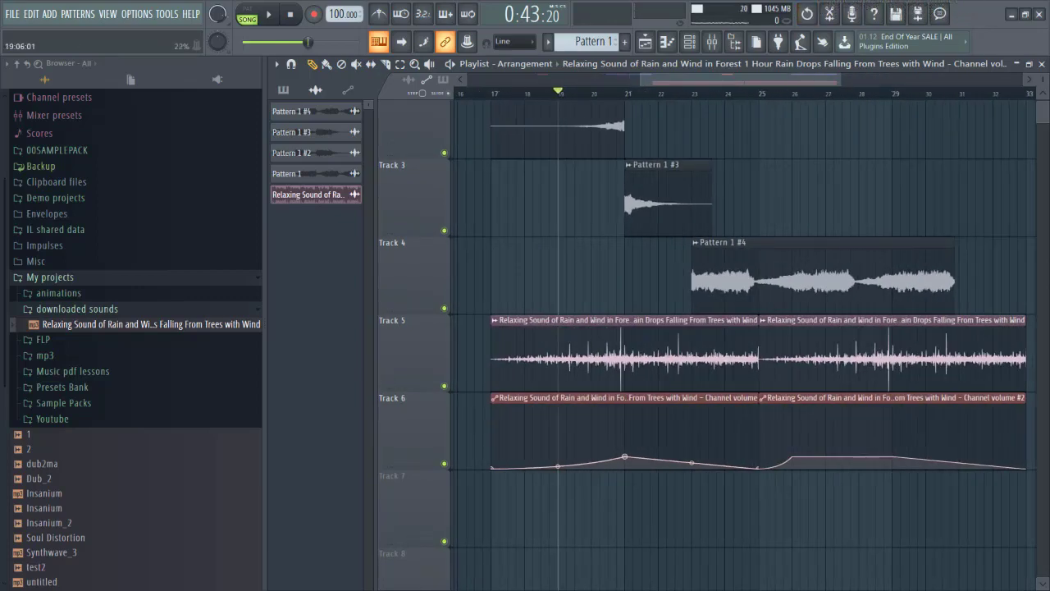
scroll(648, 435, left, 1)
key(space)
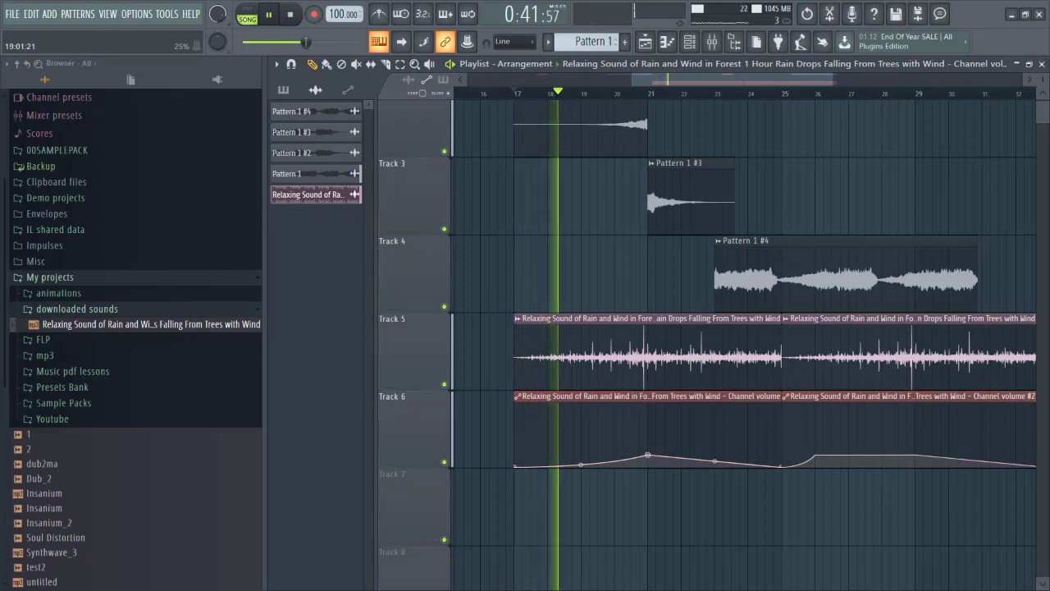
key(space)
Copy the 20% value of the bar 21 automation point onto a new point at bar 19 in the first clip, and start playback.
right_click(648, 454)
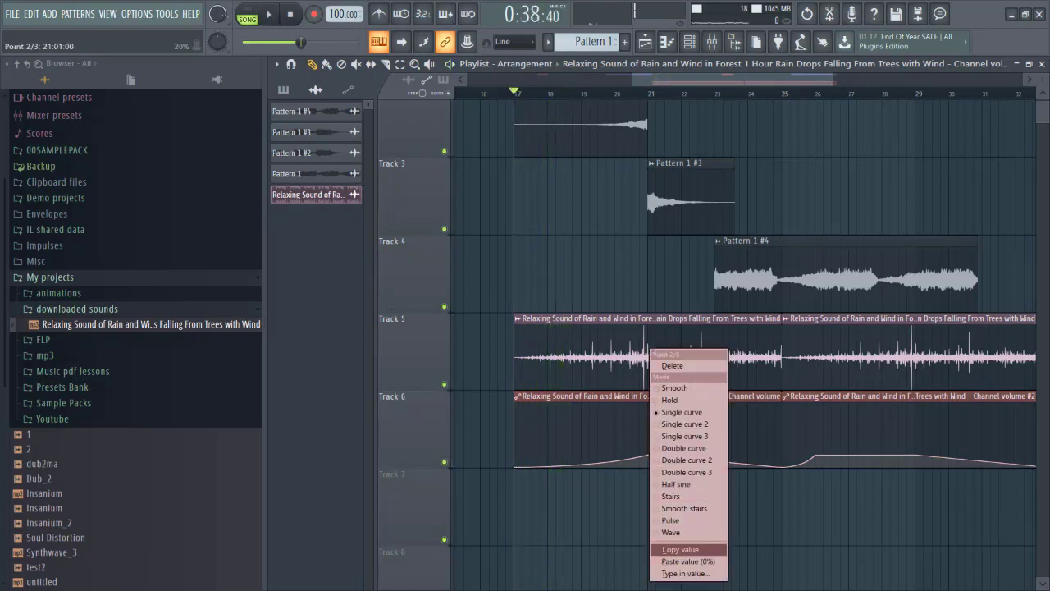
click(680, 549)
right_click(581, 451)
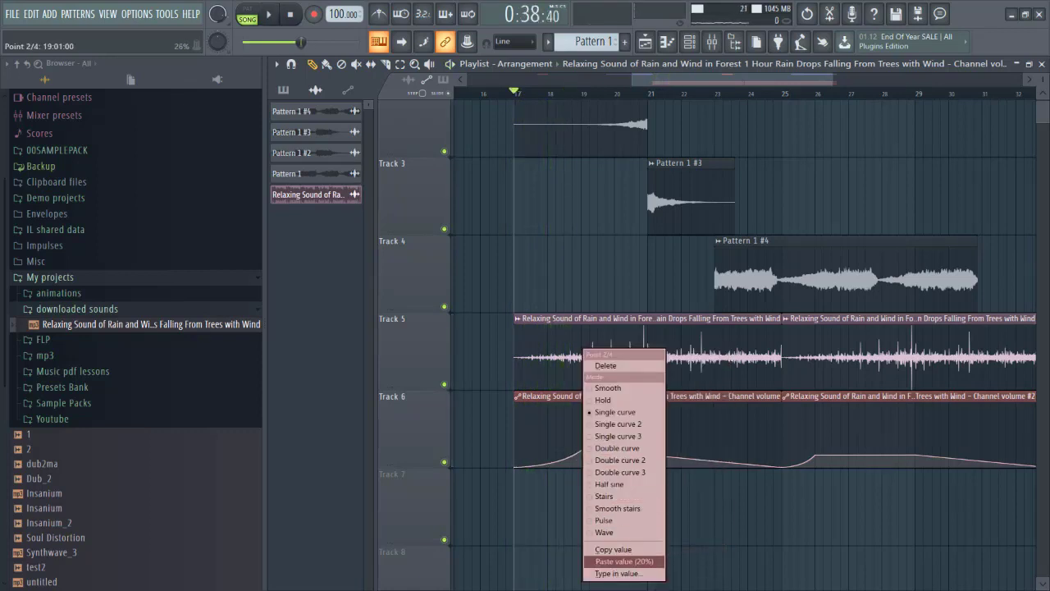
click(624, 562)
key(space)
right_click(581, 455)
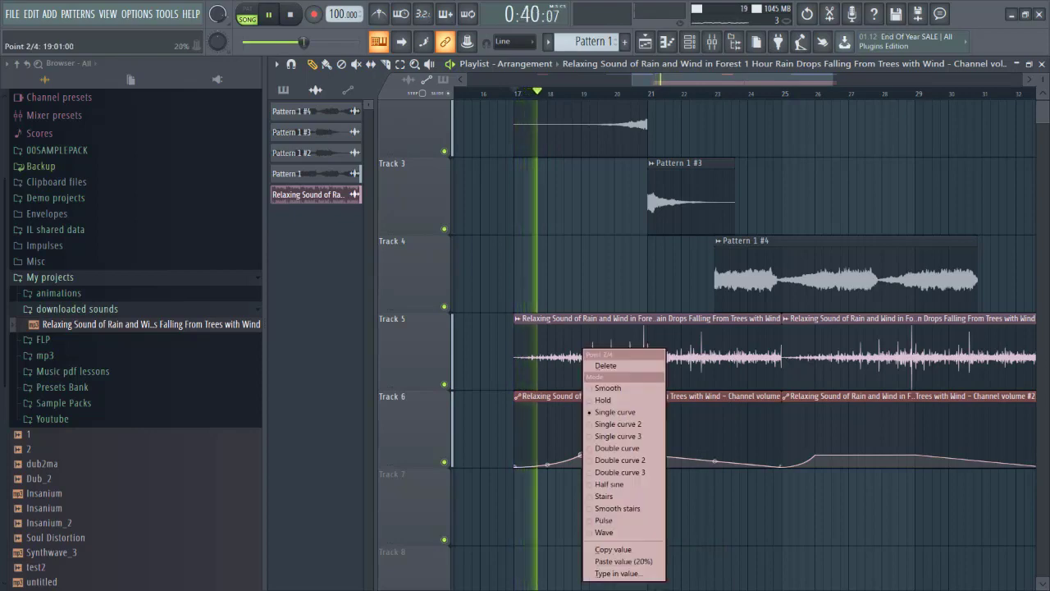
click(627, 562)
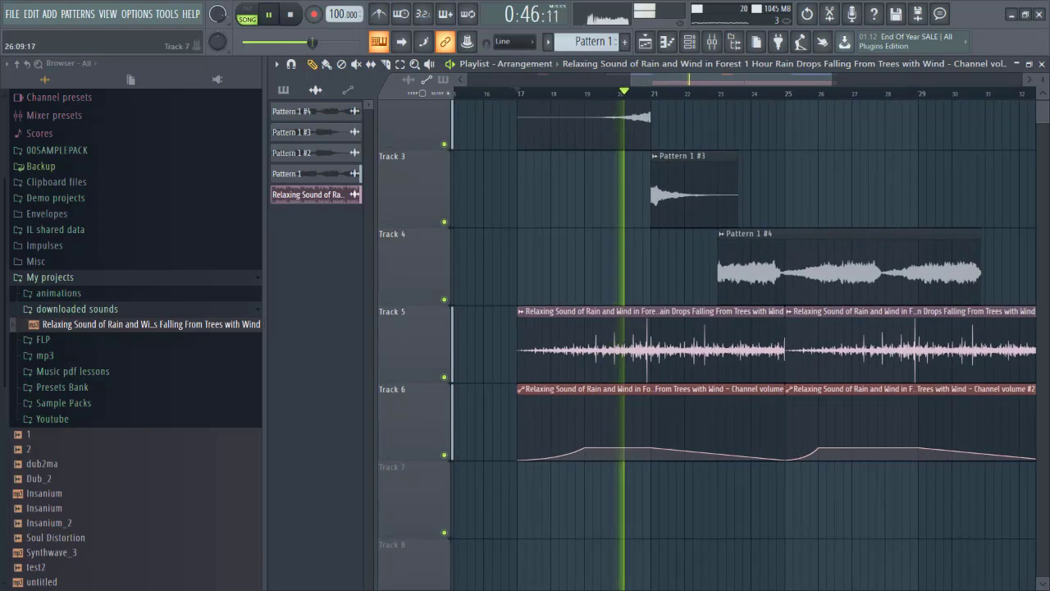
right_click(767, 451)
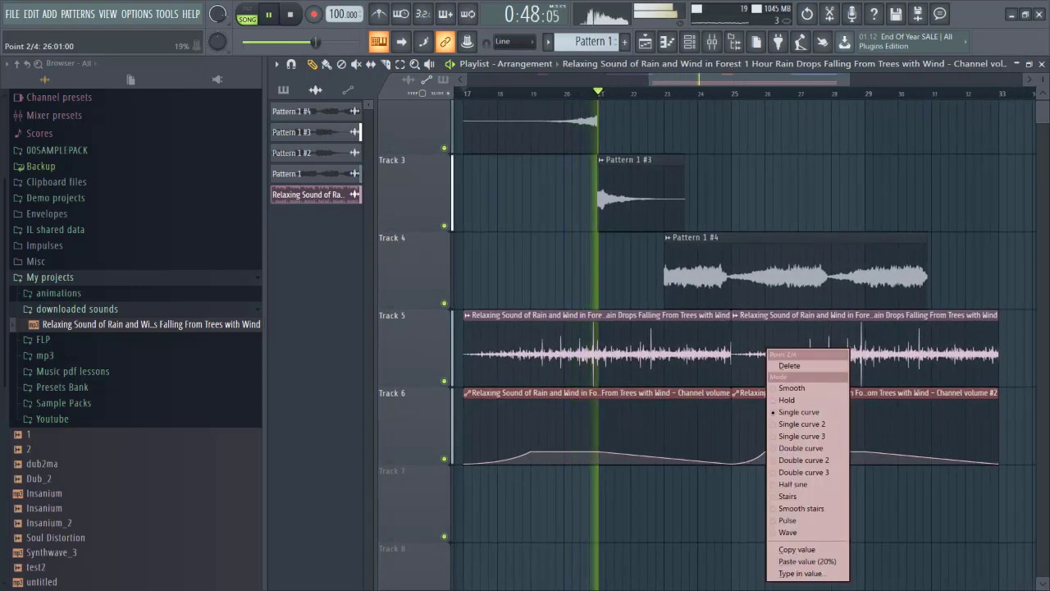
key(Escape)
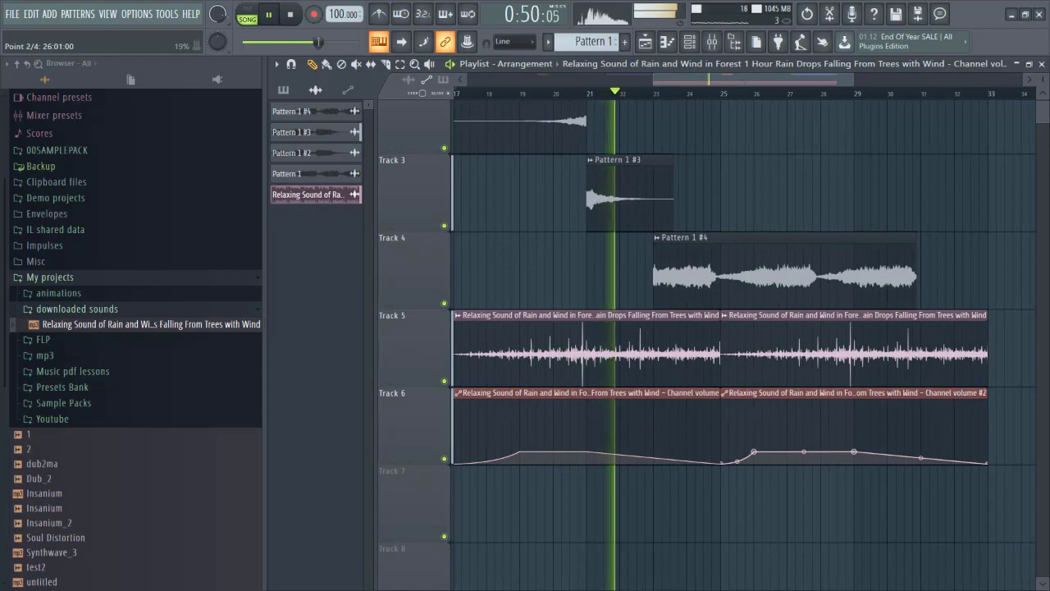
drag(766, 451, 800, 417)
scroll(811, 420, down, 2)
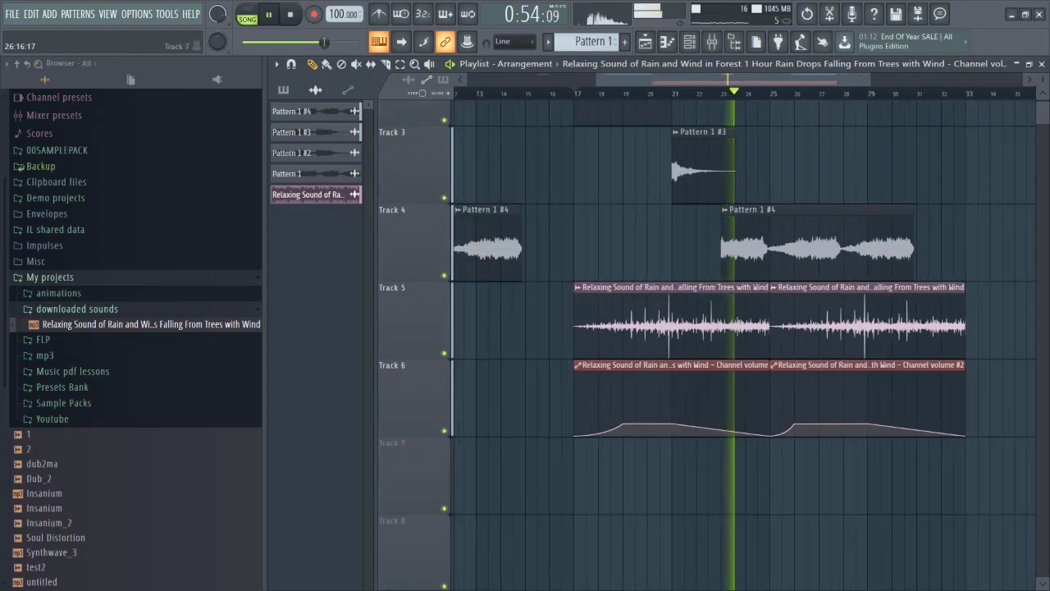
Replace the second volume automation clip on Track 6 with a copy of the first one, starting at bar 25.
right_click(812, 366)
click(726, 366)
click(784, 370)
drag(723, 453, 681, 460)
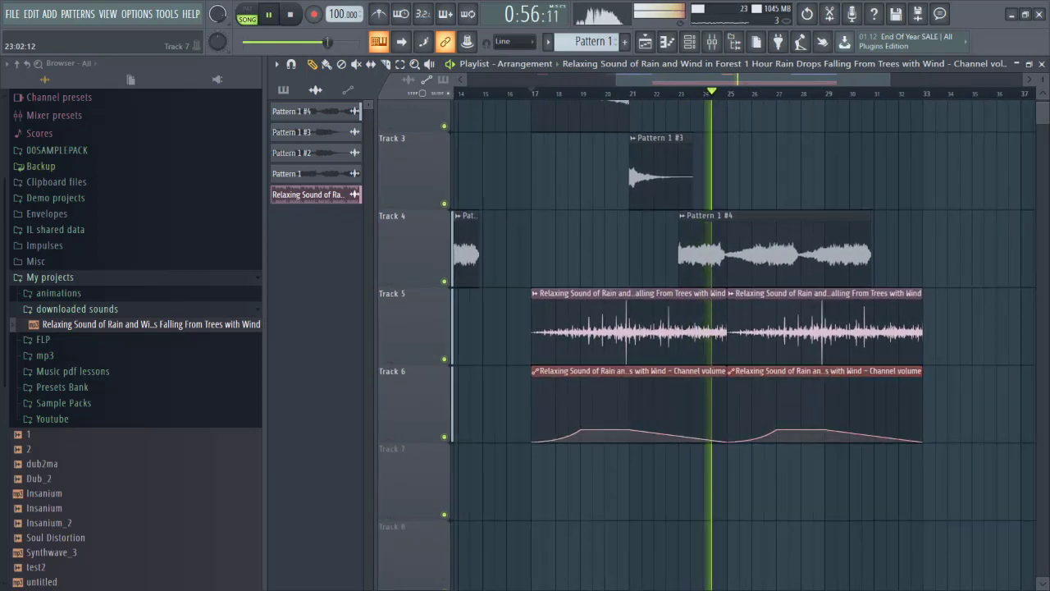
key(ctrl+s)
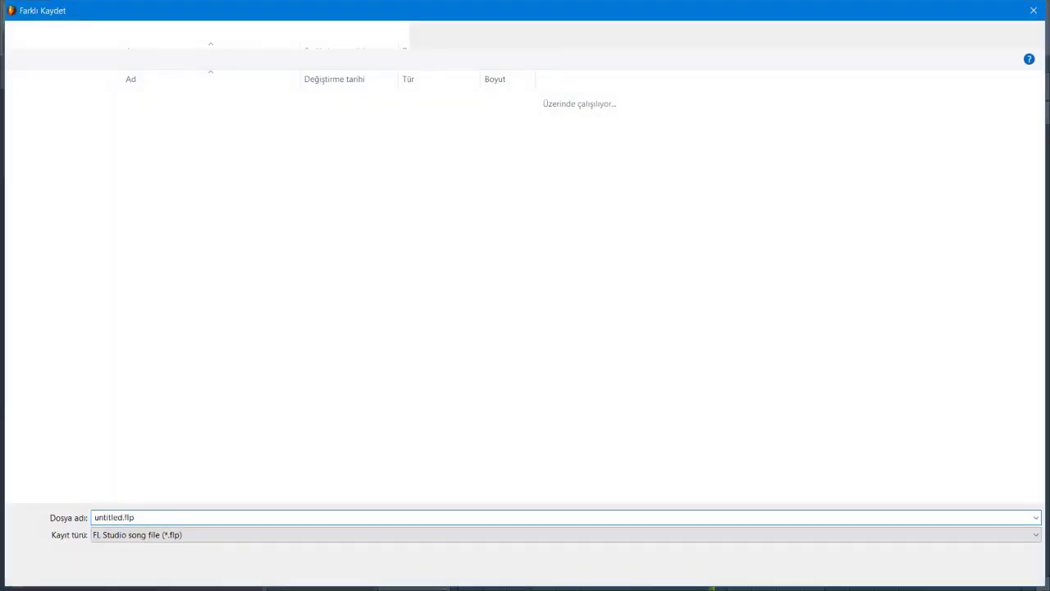
key(Escape)
Delete the second rain clip on Track 5, stop playback, and extend the first rain clip to bar 33.
scroll(761, 415, up, 2)
right_click(761, 332)
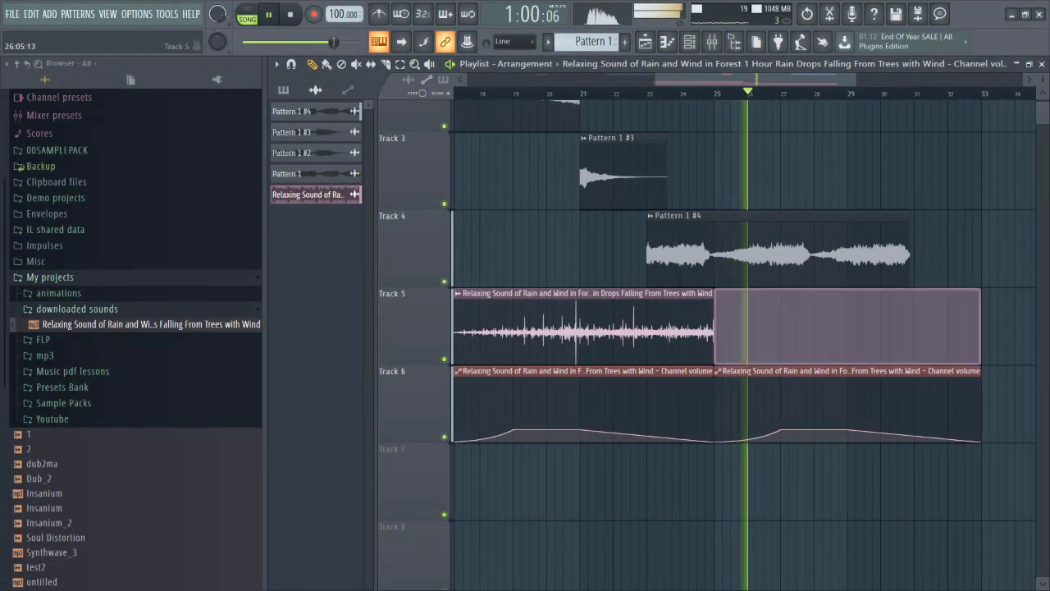
key(space)
drag(713, 333, 897, 332)
drag(972, 332, 981, 332)
Play the extended rain clip with its volume automation, skipping ahead to just before bar 25.
key(space)
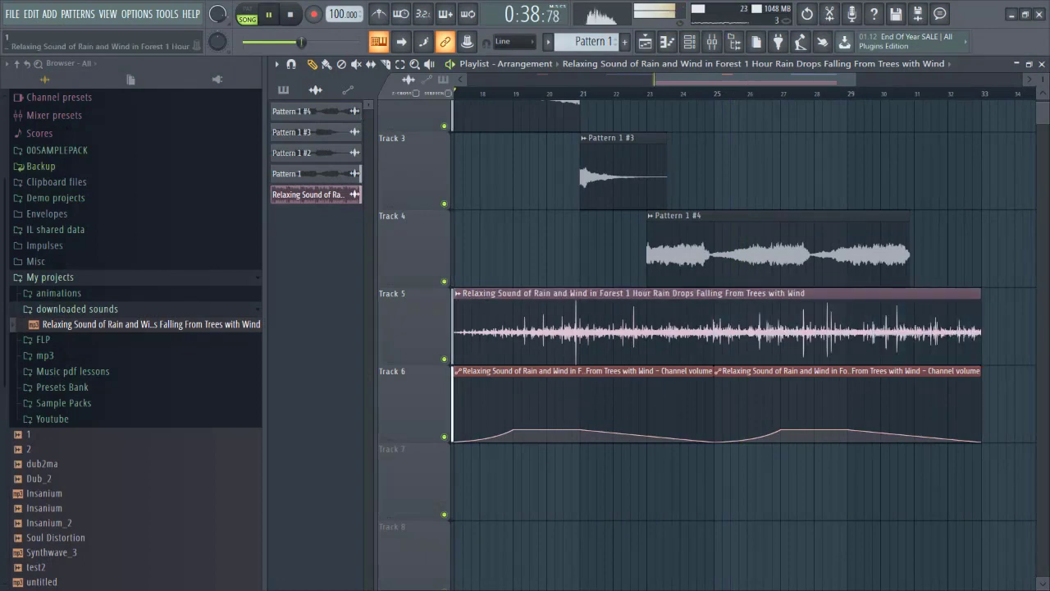
scroll(938, 332, down, 2)
drag(817, 107, 777, 123)
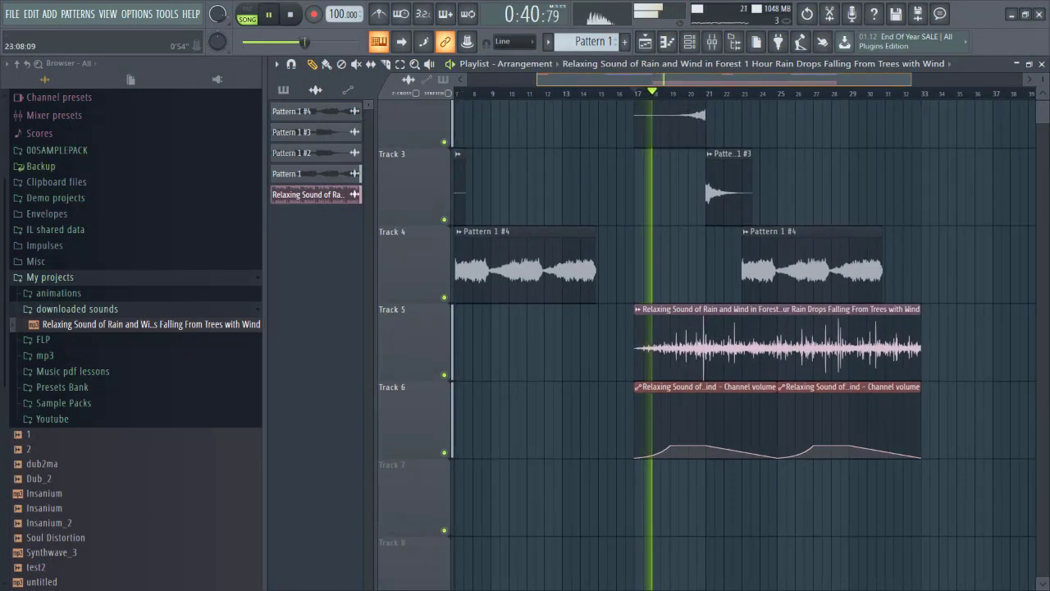
click(772, 94)
scroll(756, 329, up, 3)
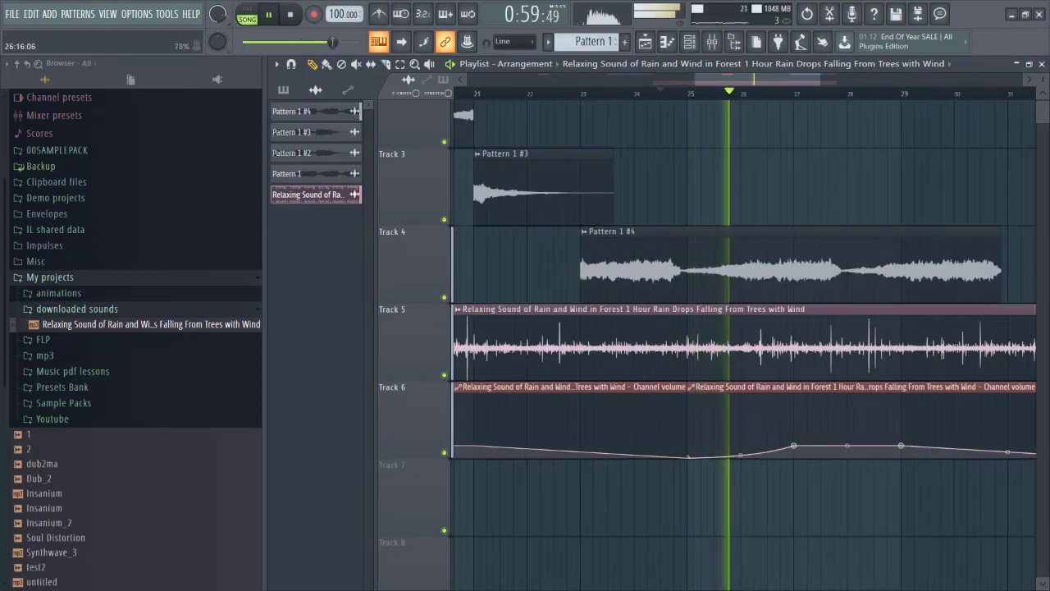
scroll(808, 344, down, 2)
scroll(824, 328, down, 2)
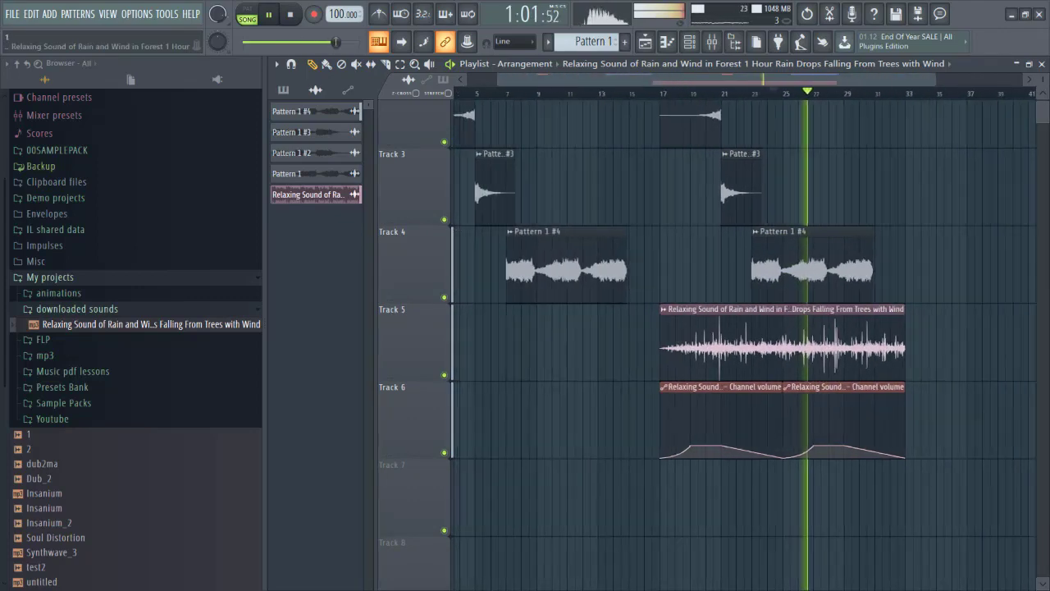
drag(825, 263, 674, 370)
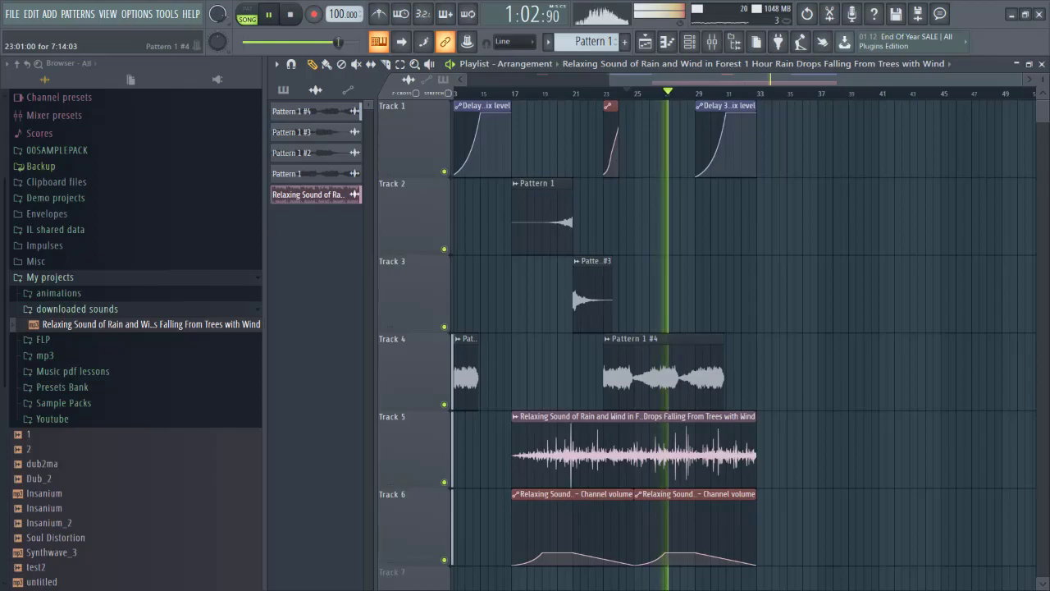
Save the project as Ambient_4 in the Ambient folder inside FLP.
key(ctrl+s)
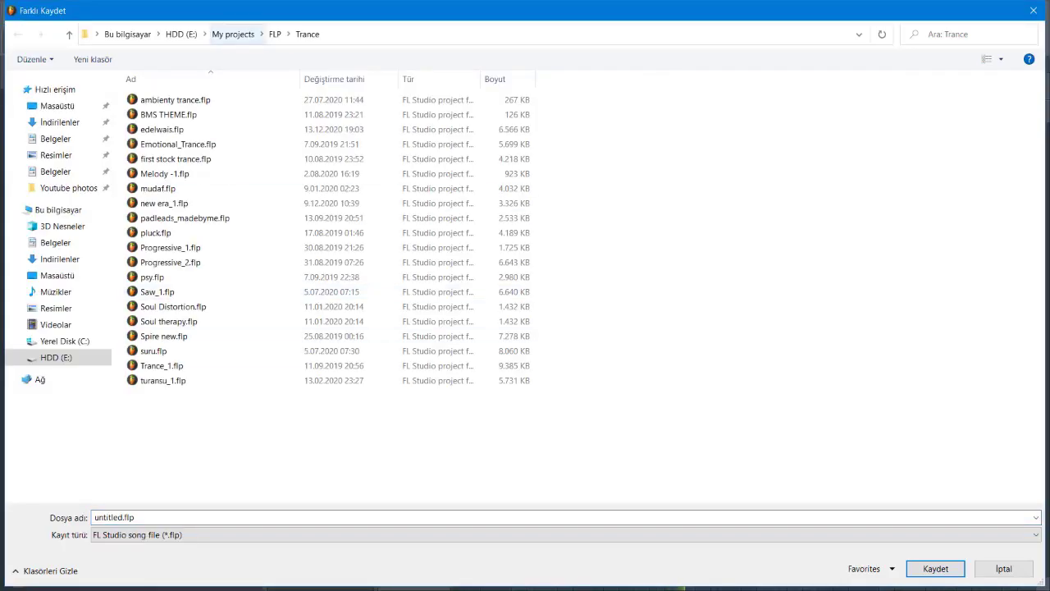
click(274, 34)
double_click(156, 100)
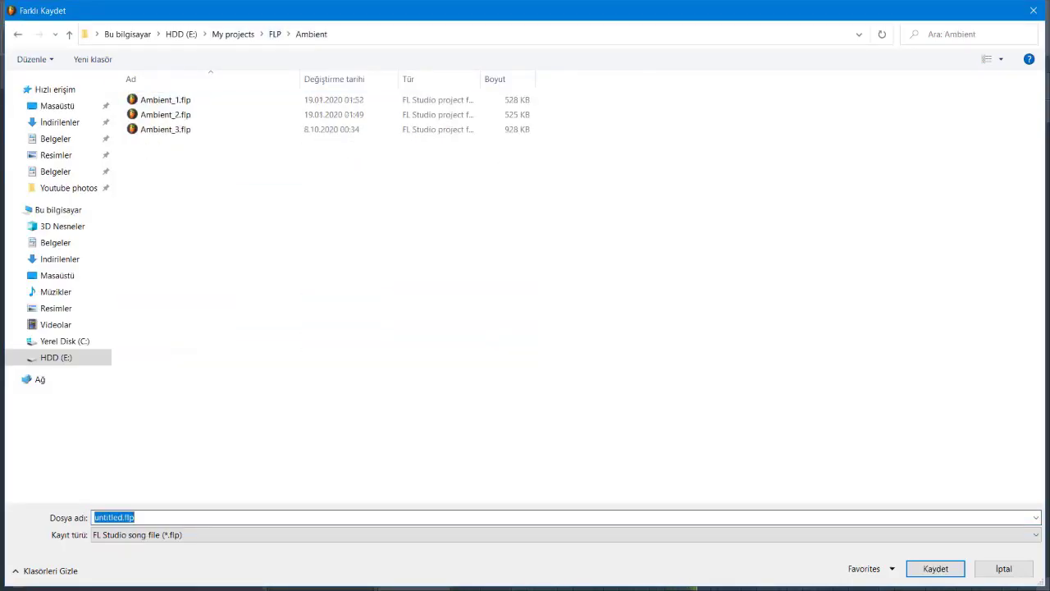
text(Ambient_4)
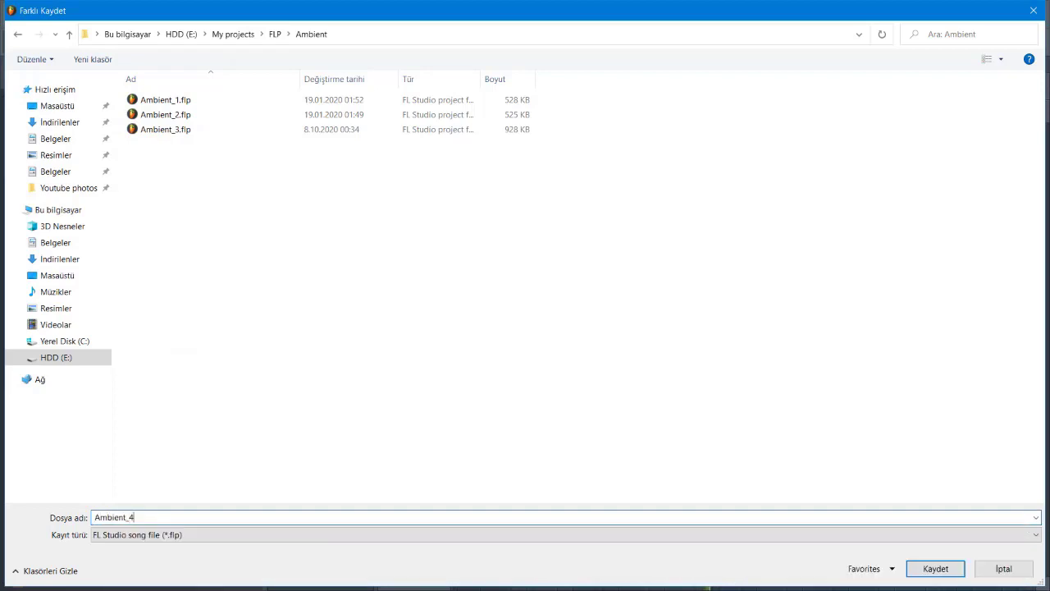
key(Return)
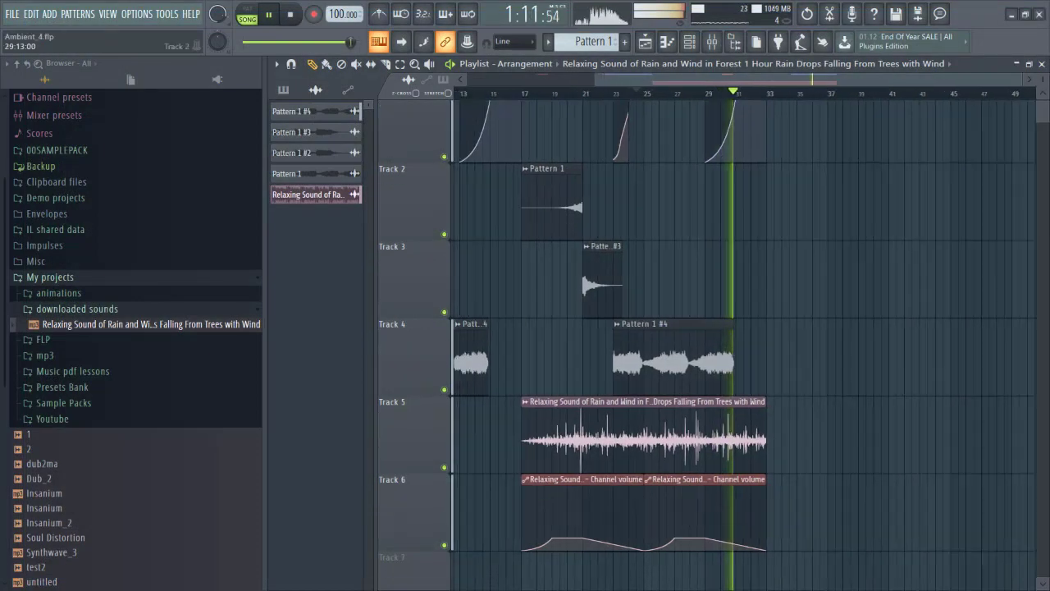
Stop playback and add an FL Keys instrument as a new channel.
scroll(738, 255, up, 2)
scroll(739, 255, left, 2)
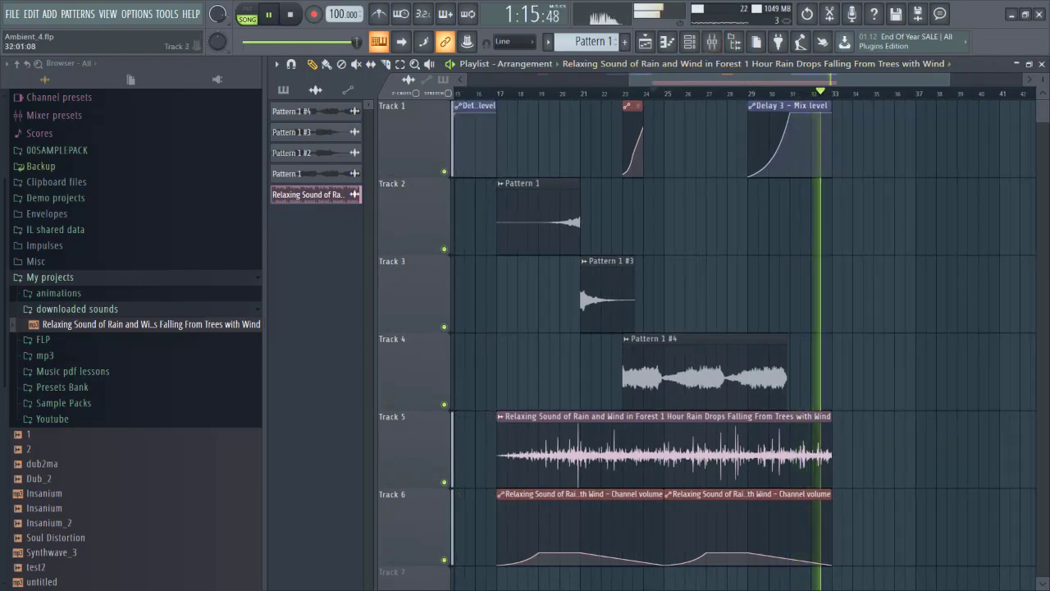
key(space)
drag(807, 288, 903, 272)
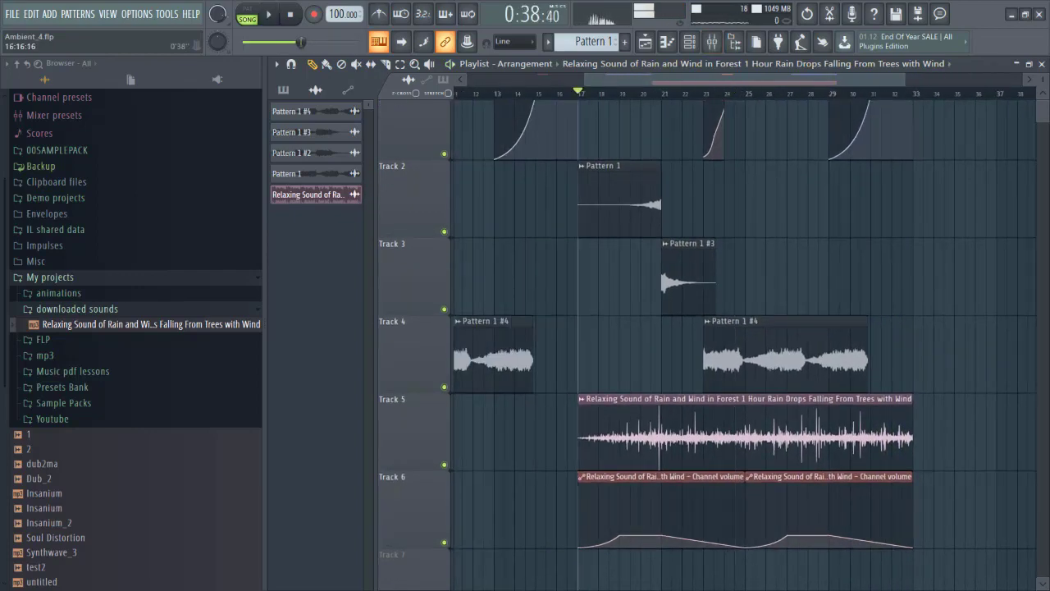
click(690, 42)
click(766, 142)
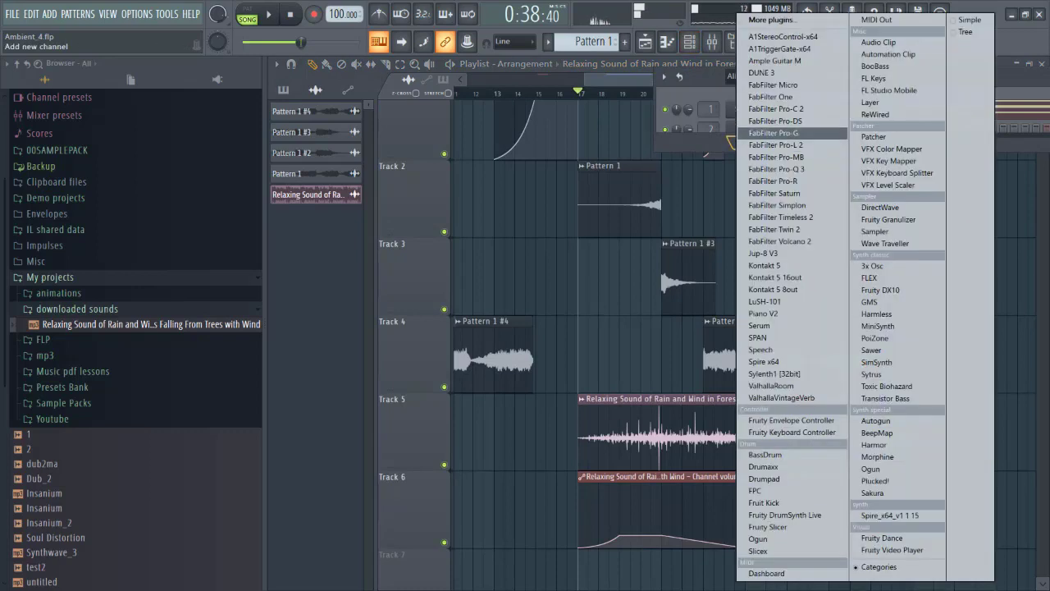
click(874, 78)
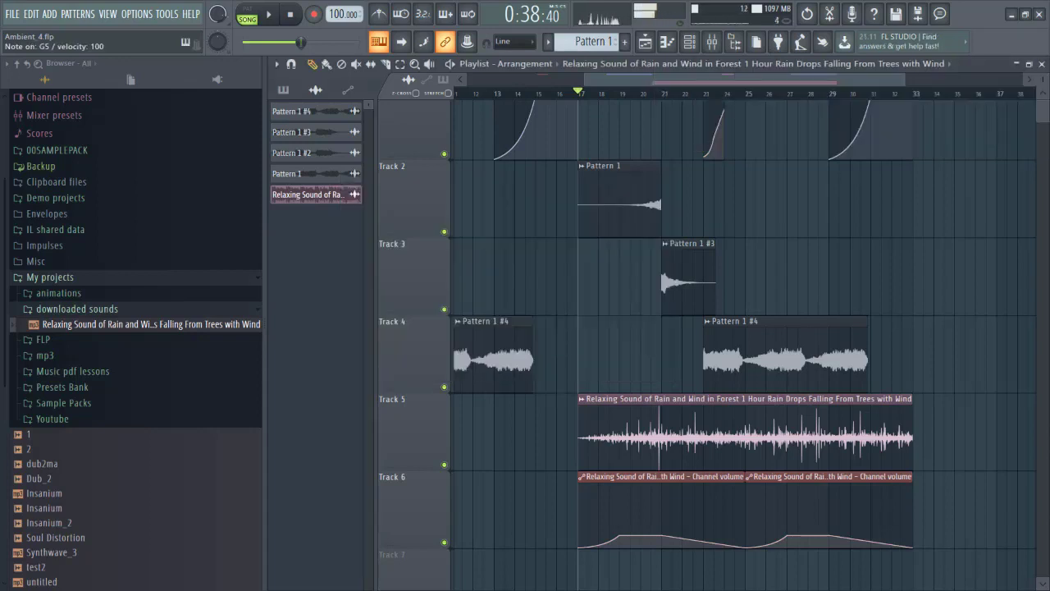
Play the arrangement from bar 17 with the empty tracks below the rain automation in view.
key(space)
scroll(575, 279, up, 2)
drag(613, 274, 636, 292)
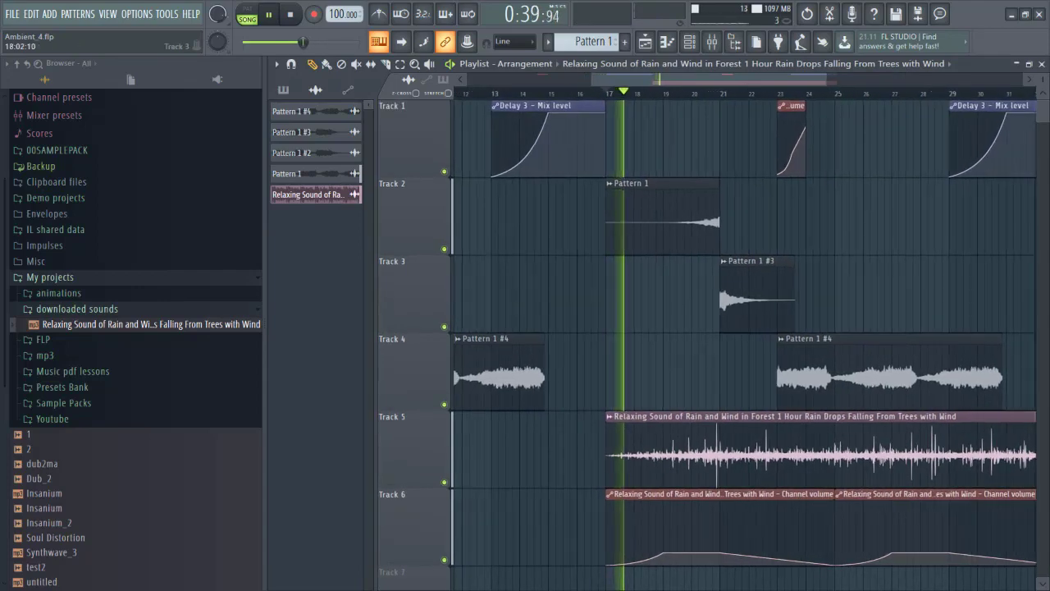
drag(648, 448, 654, 395)
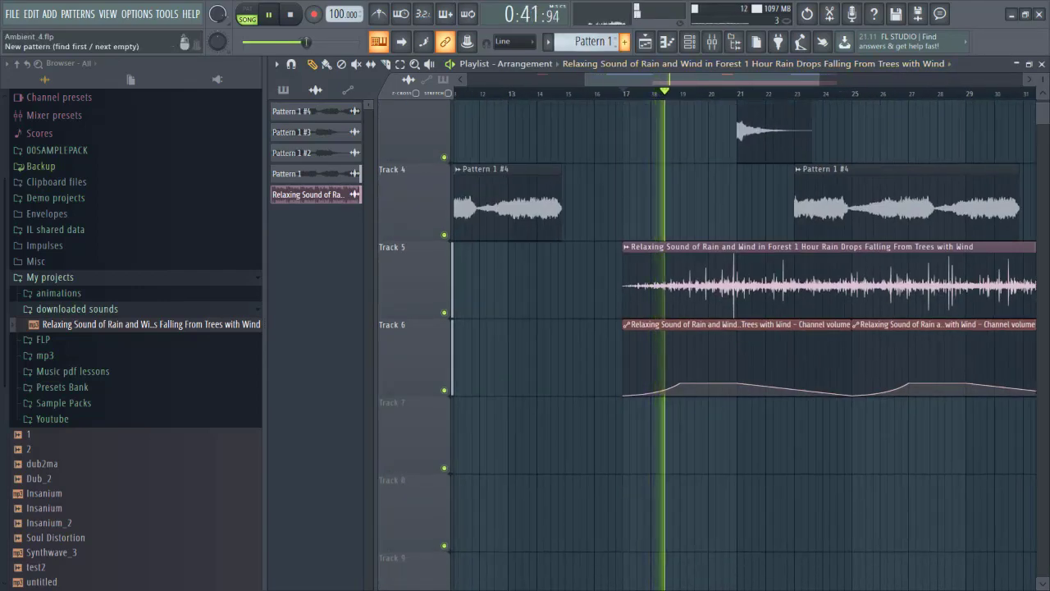
Create a new pattern named Pattern 2 and place its clip on Track 7 at bar 21.
click(625, 42)
key(Return)
click(631, 435)
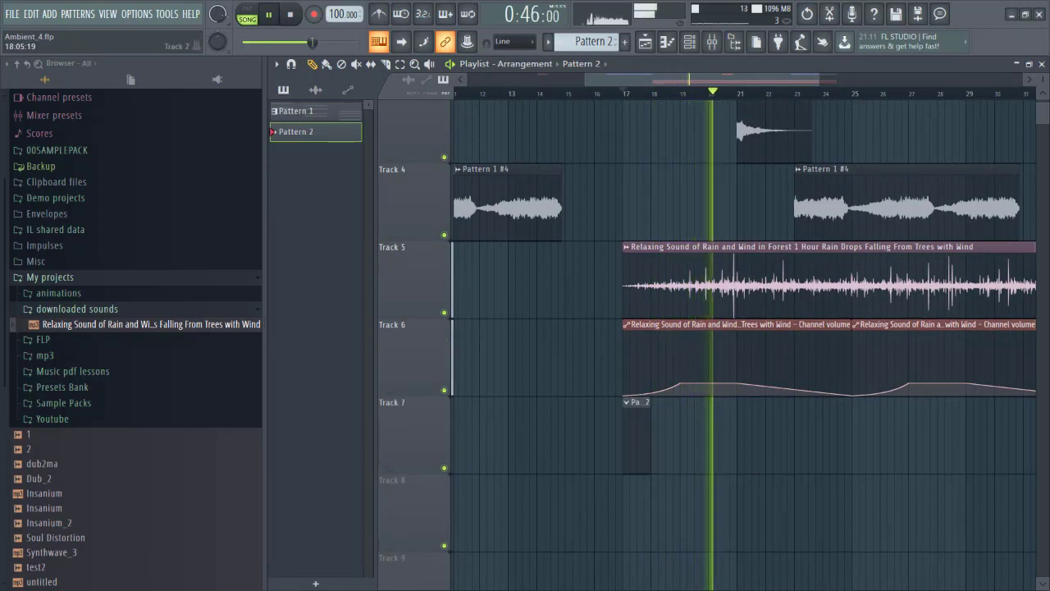
drag(633, 435, 746, 435)
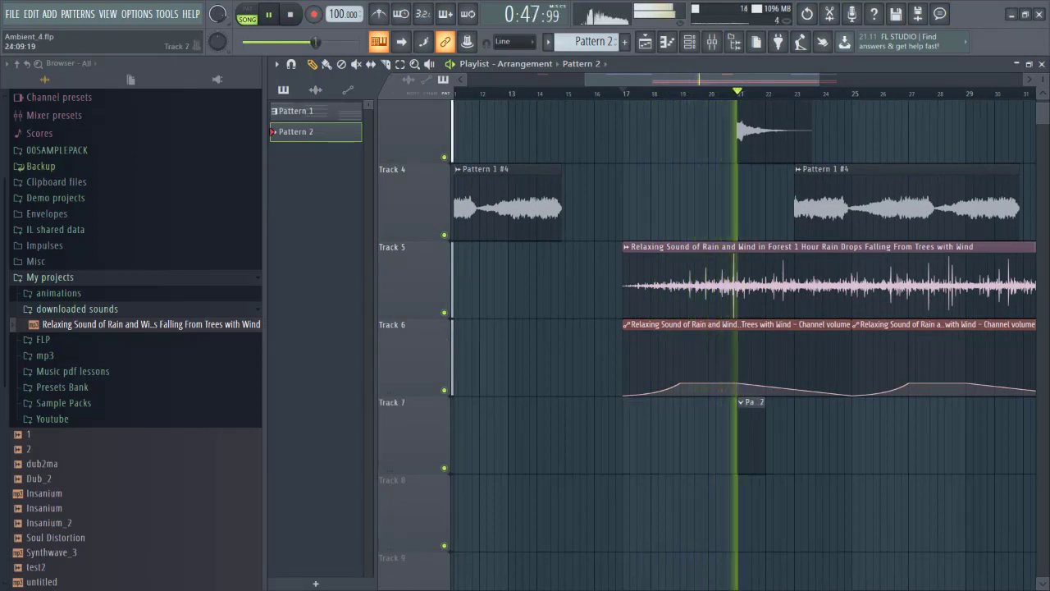
Stop playback and open the FL Keys piano roll for Pattern 2.
key(space)
click(689, 41)
click(667, 42)
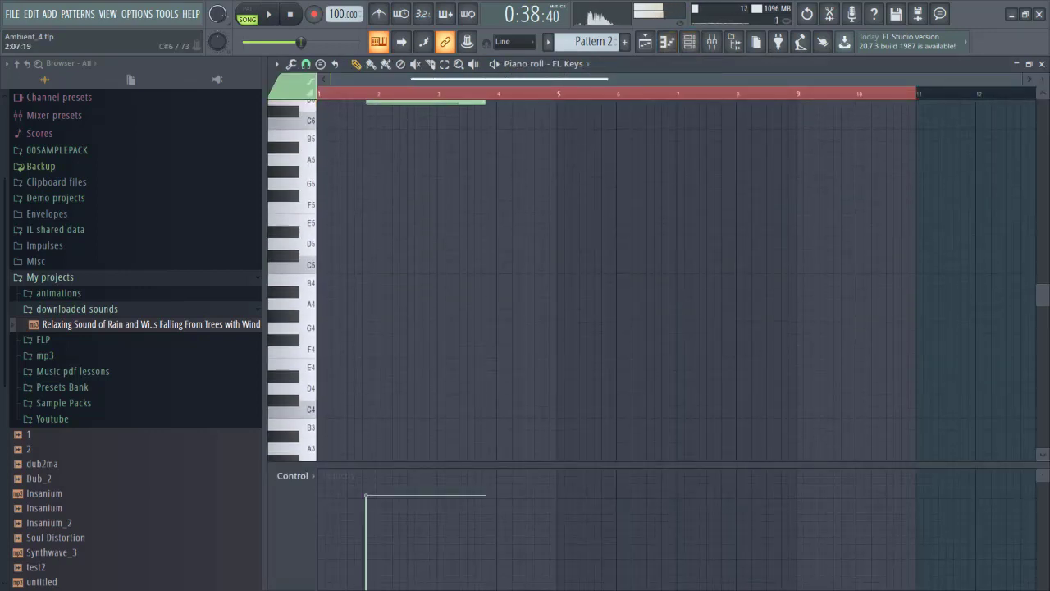
Clear the time selection, place a two-bar D#4 note at bar 1, and check Pattern 2's clip in the playlist.
double_click(330, 93)
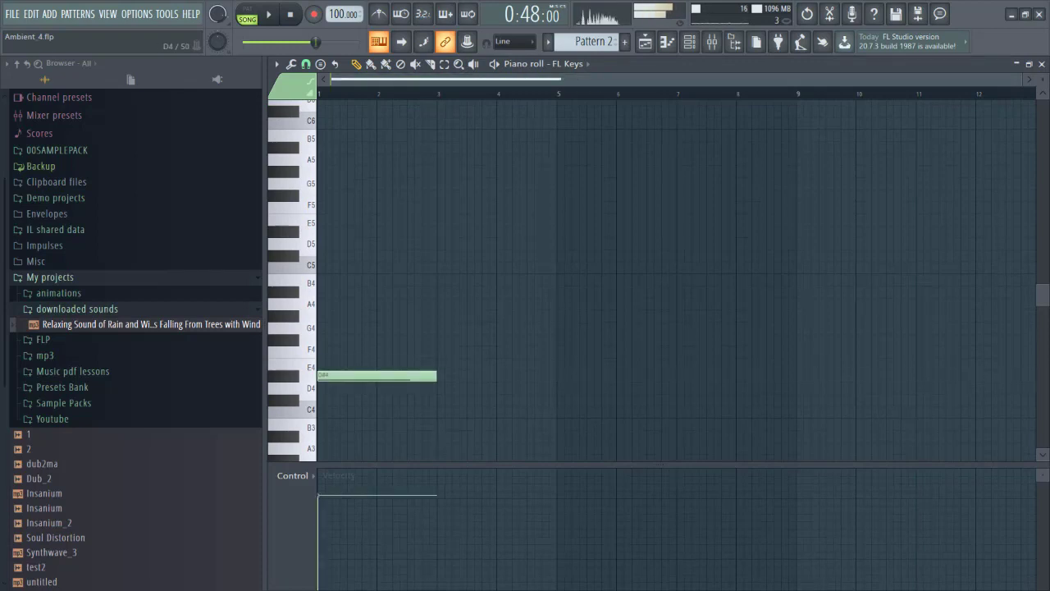
click(645, 42)
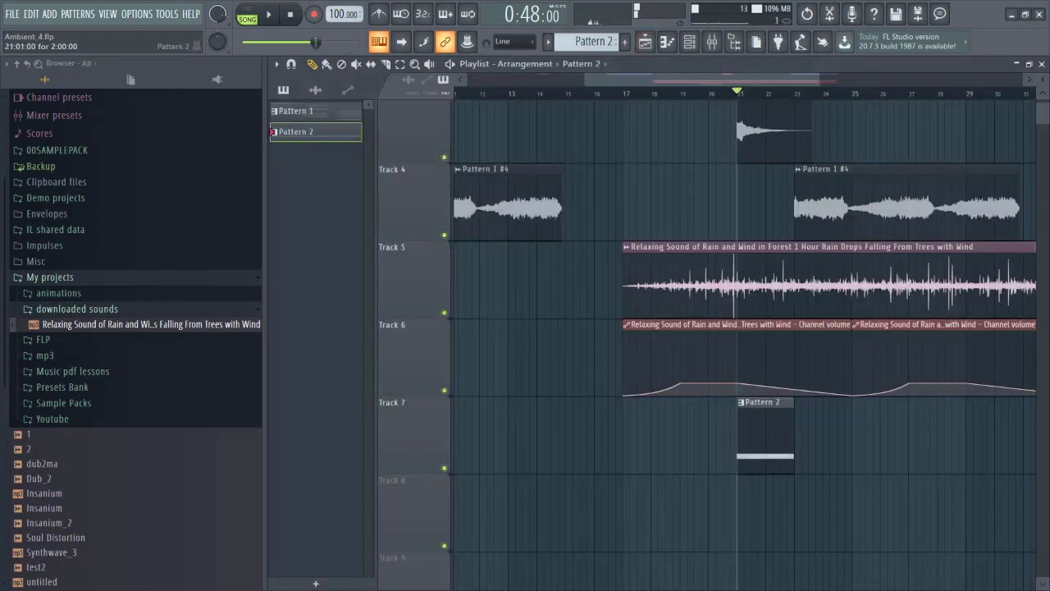
double_click(765, 434)
Lower the D#4 note's velocity, fine-tuning it by ear with repeated short playbacks.
key(space)
key(space)
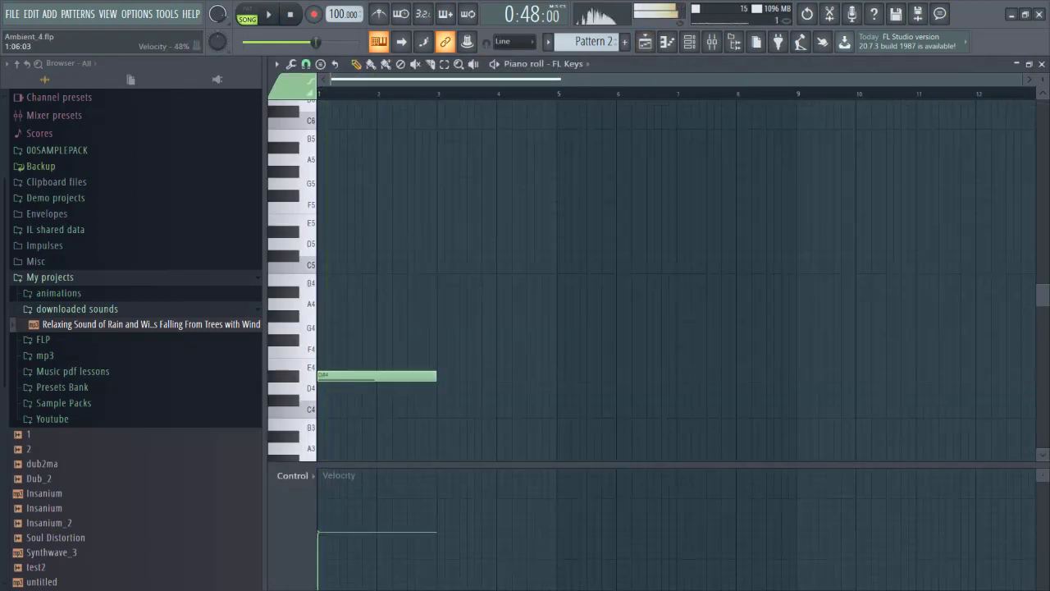
key(space)
key(space)
drag(335, 554, 346, 517)
key(space)
key(space)
key(space)
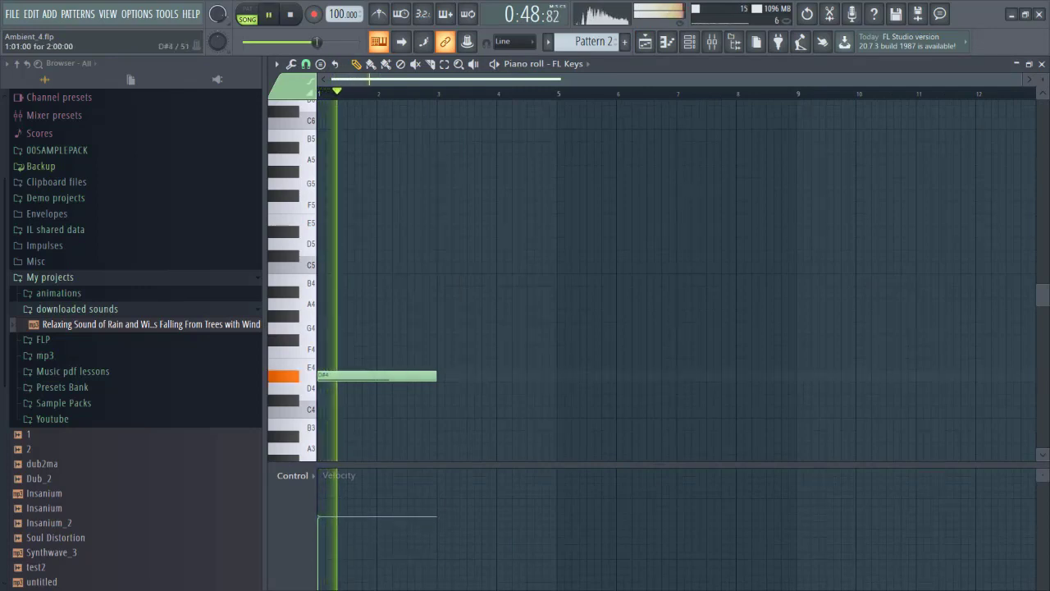
key(space)
Add two-bar F4 and C4 notes at bar 1 around the D#4 note and audition the chord.
click(350, 340)
click(340, 352)
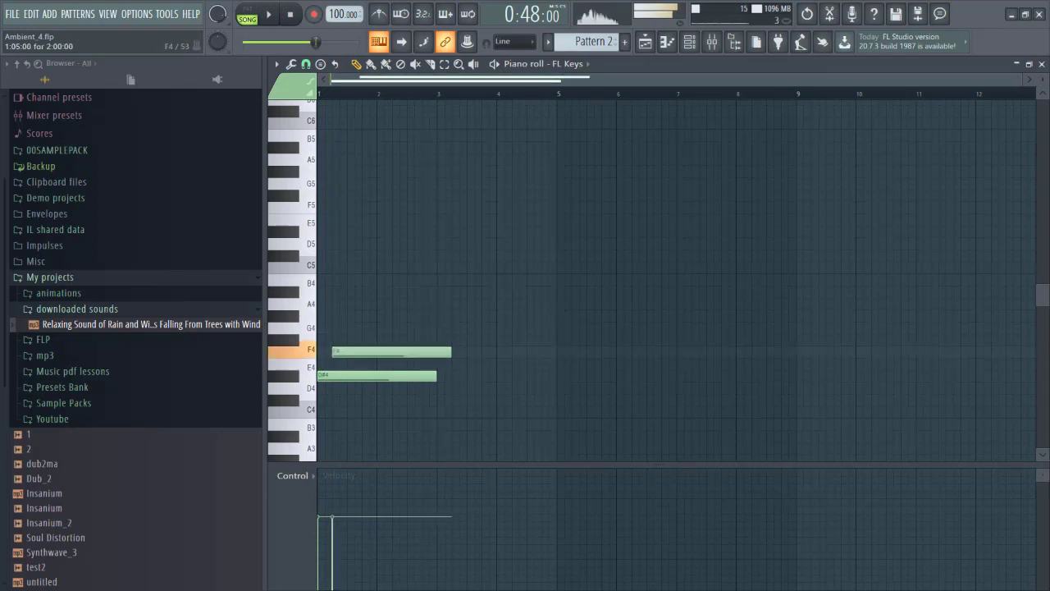
scroll(382, 328, down, 3)
click(327, 322)
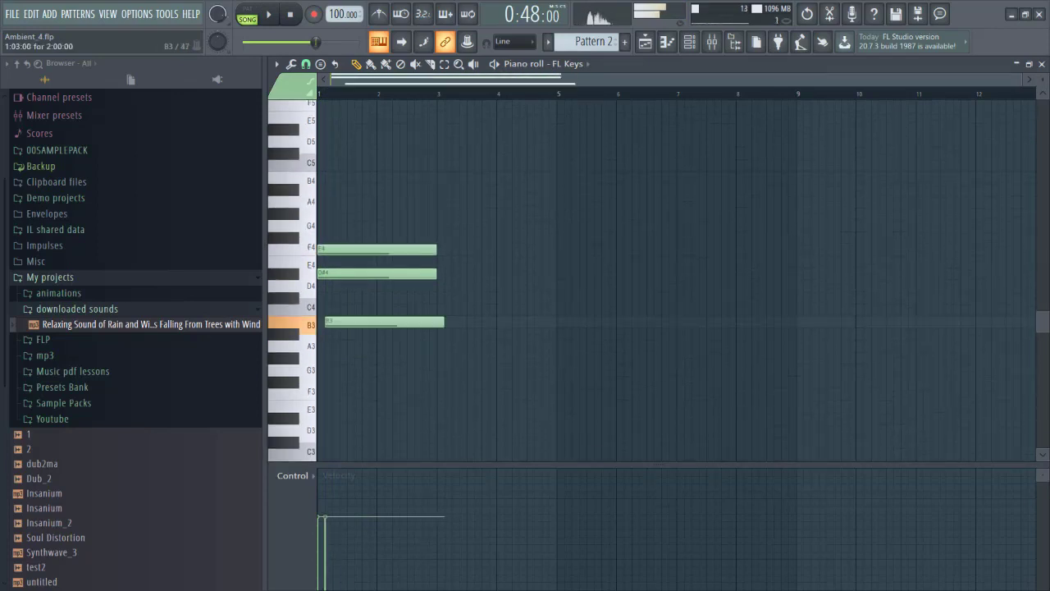
right_click(328, 322)
click(320, 321)
drag(322, 322, 322, 309)
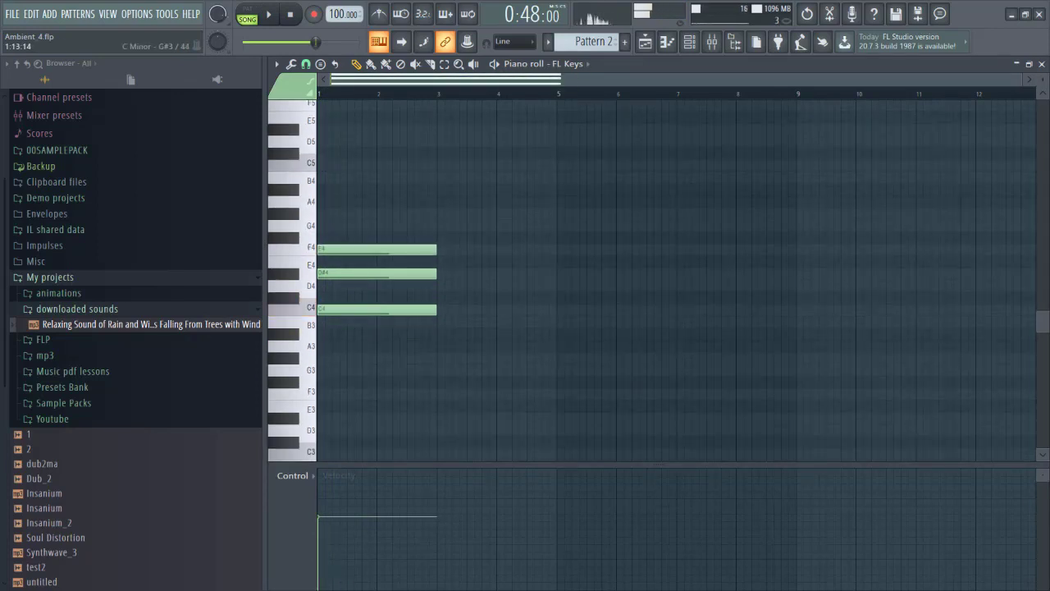
key(space)
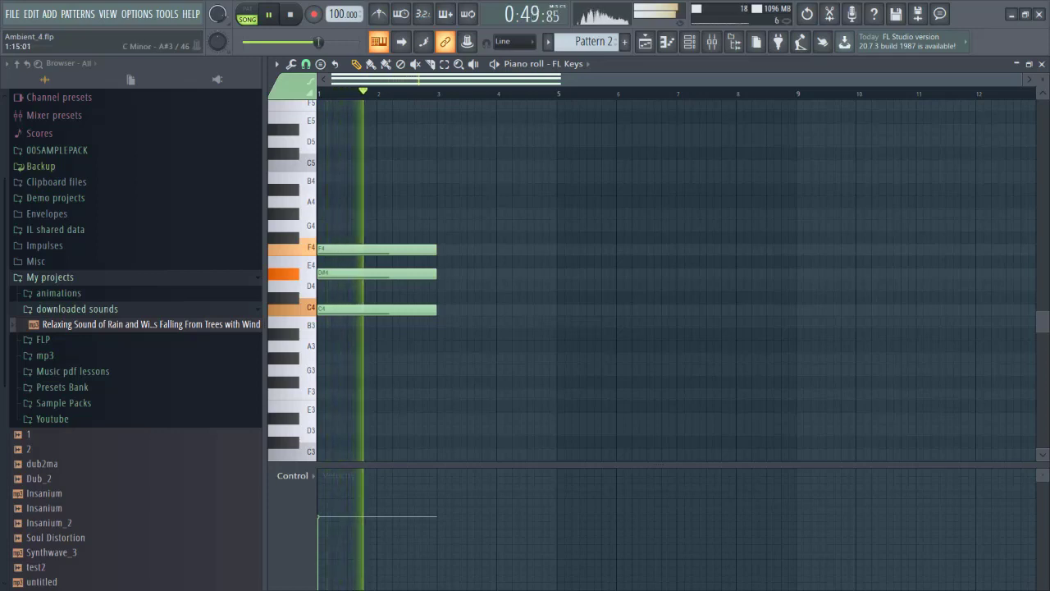
key(space)
Add a short G#4 note that ends at bar 3 above the first chord and play it back.
click(425, 225)
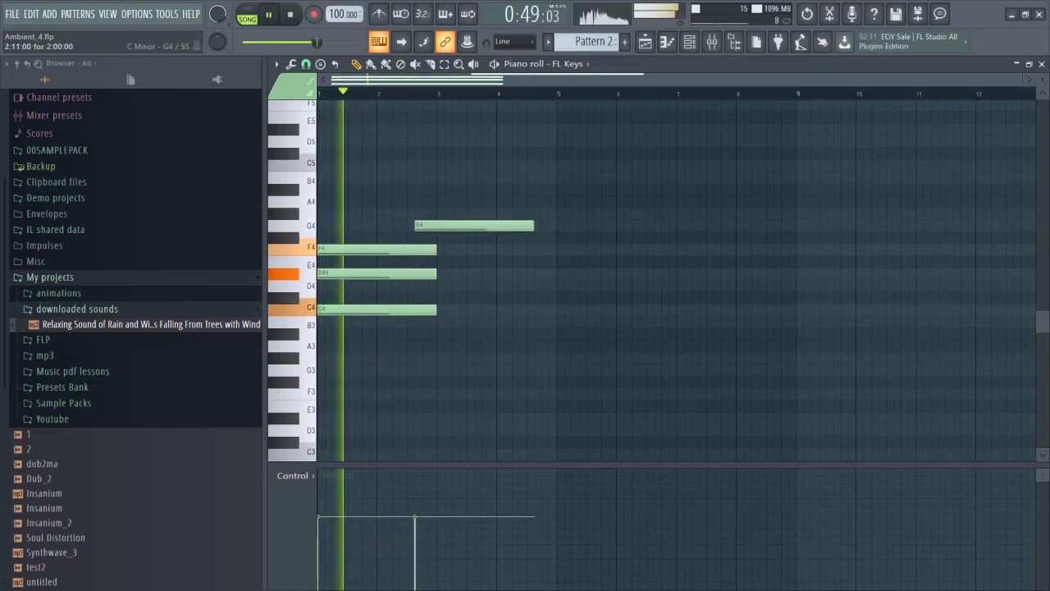
drag(531, 226, 437, 236)
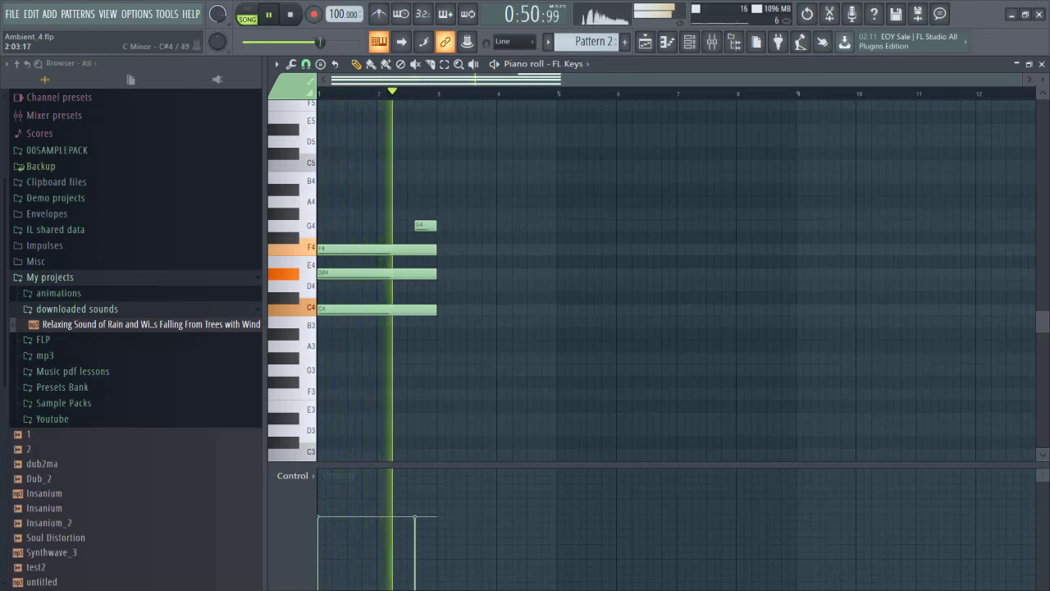
scroll(476, 262, up, 3)
key(space)
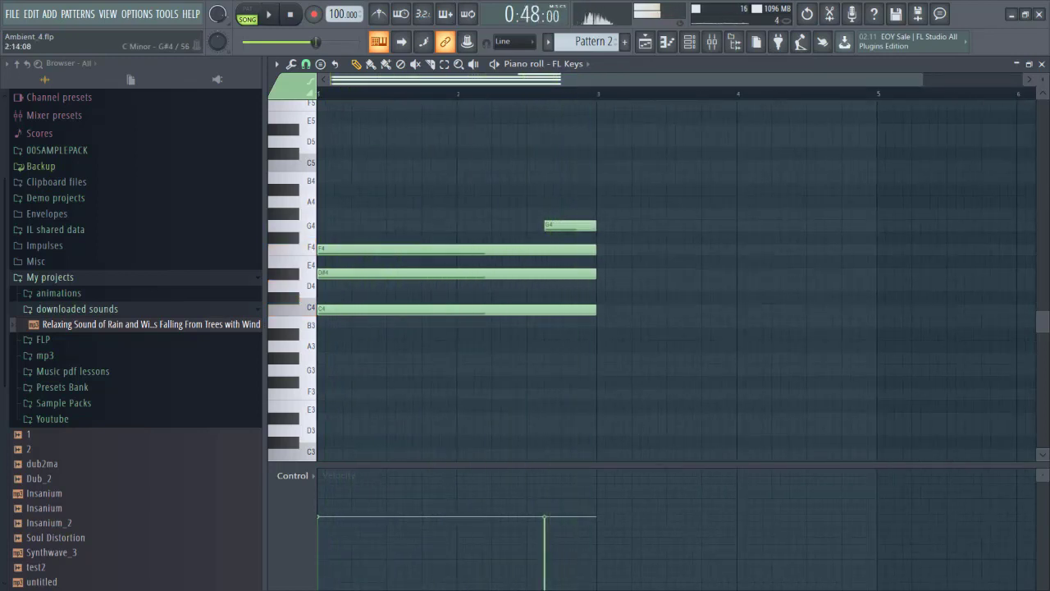
mouse_move(578, 225)
mouse_down()
mouse_move(604, 213)
mouse_move(595, 213)
mouse_up()
key(space)
Build a second chord at bar 3 from two-bar A#4, F4 and G#4 notes.
click(602, 189)
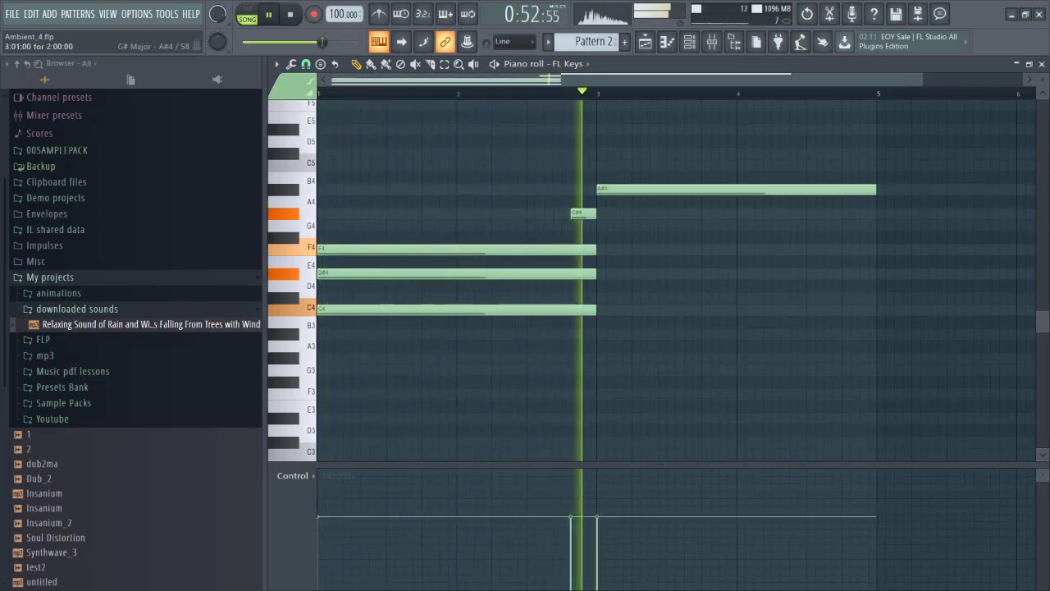
key(space)
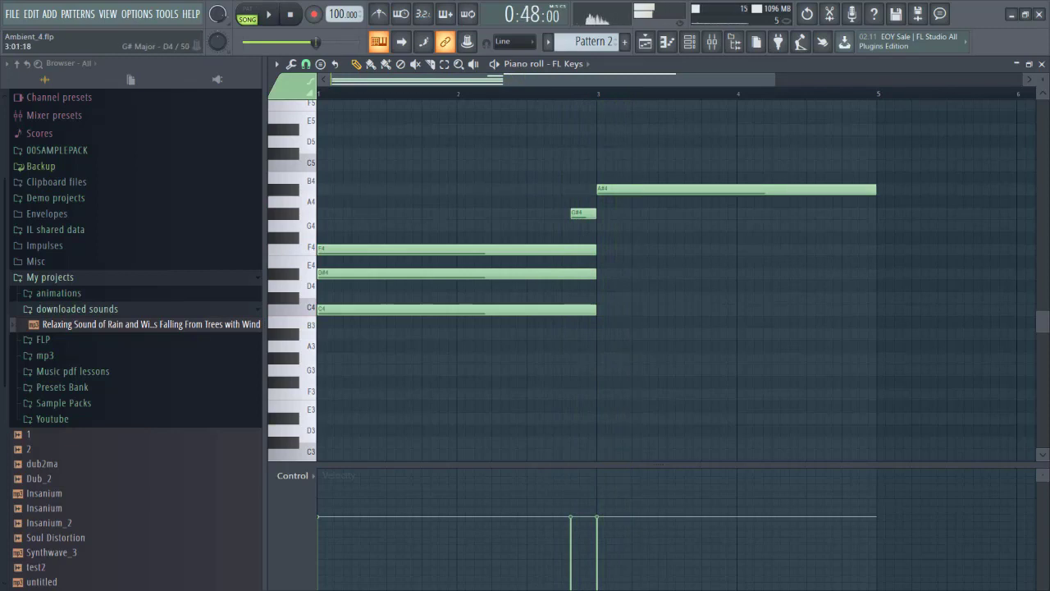
click(603, 249)
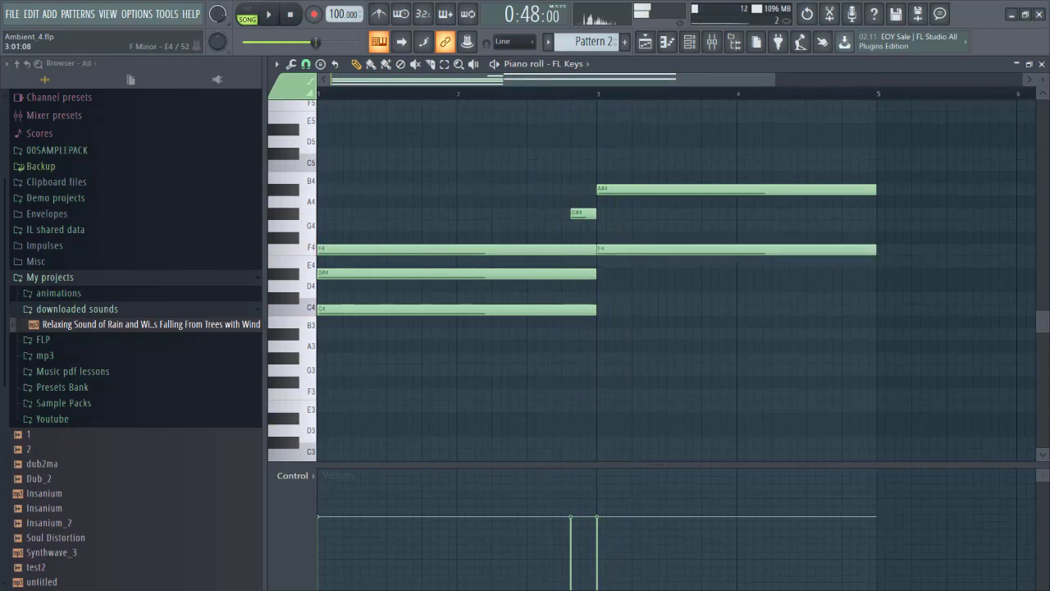
click(603, 213)
Play both chords from the start, check them against the arrangement in the playlist, and stop playback.
key(space)
scroll(519, 202, down, 2)
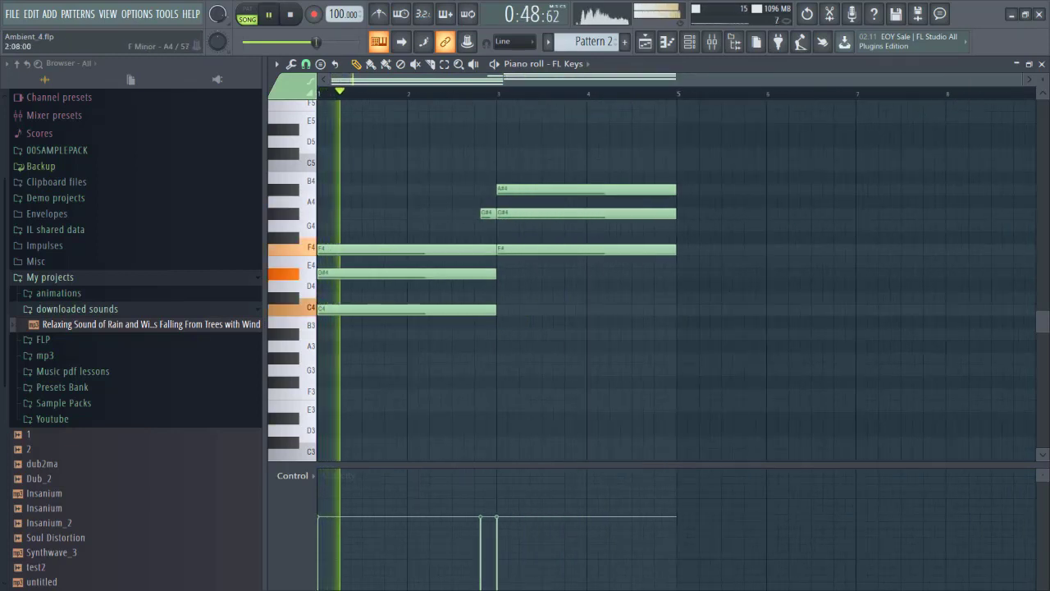
scroll(451, 202, up, 1)
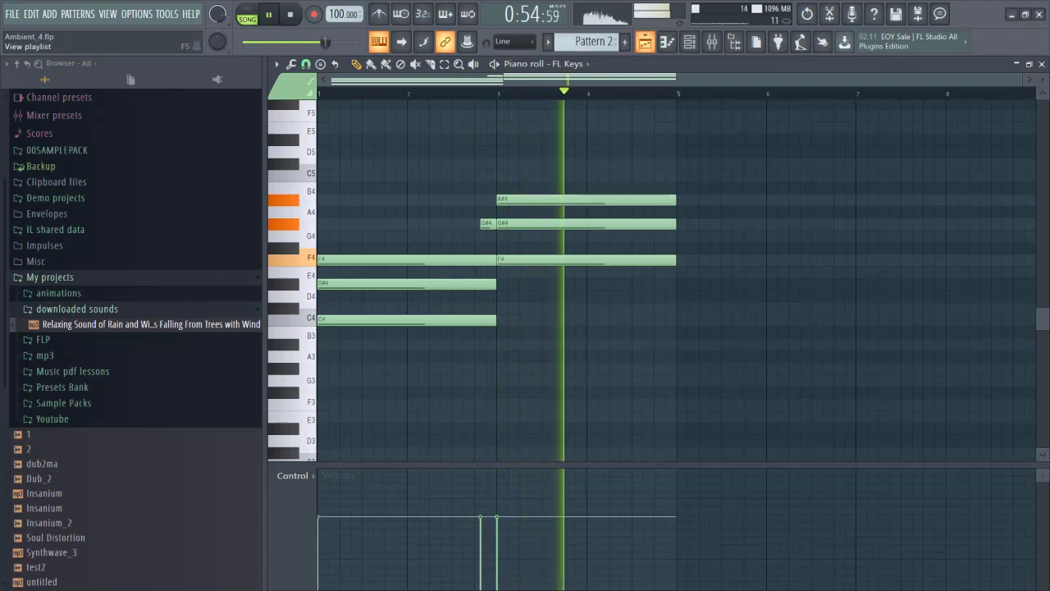
click(645, 41)
scroll(744, 329, right, 2)
click(667, 41)
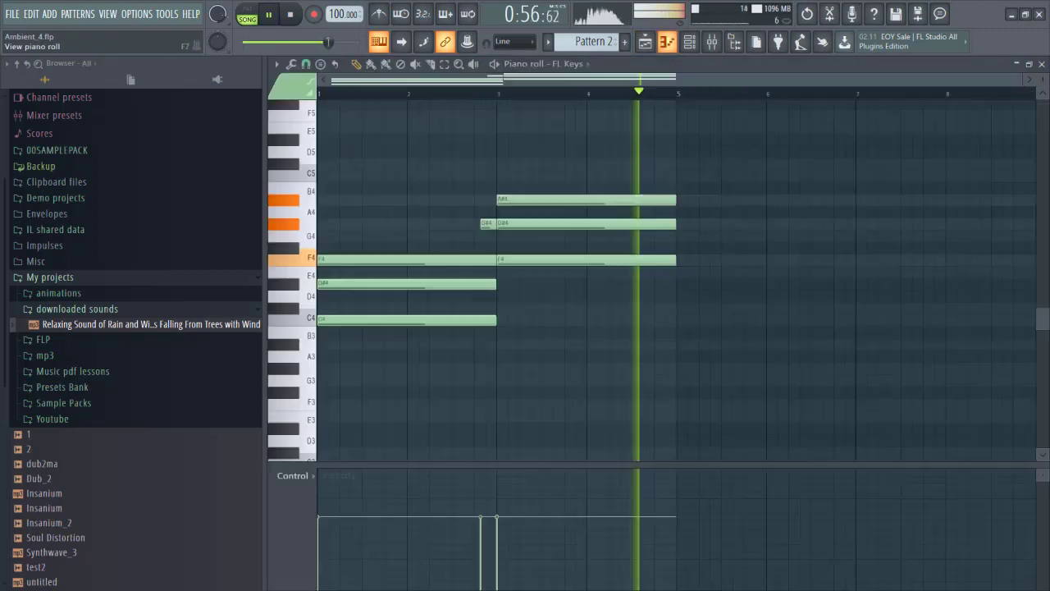
key(space)
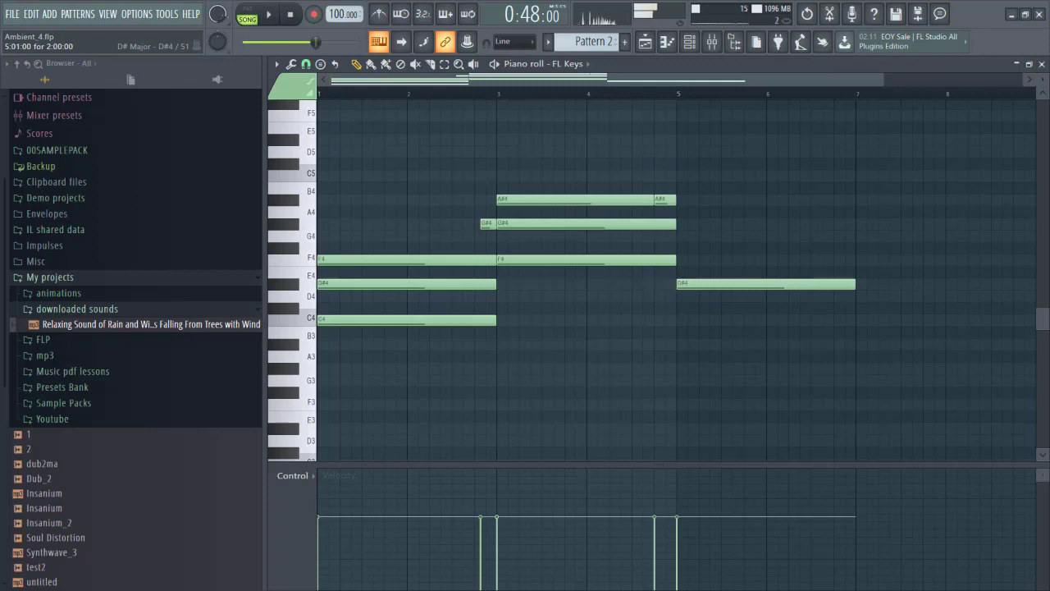
Add two-bar C4 and A#3 notes under the D#4 at bar 5 and play the progression.
click(681, 332)
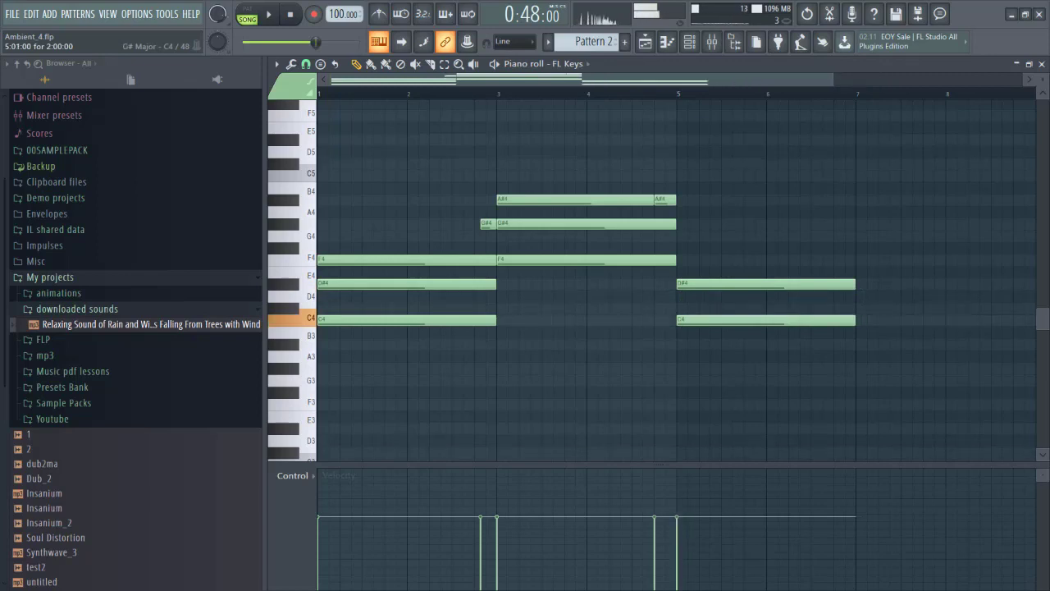
click(681, 343)
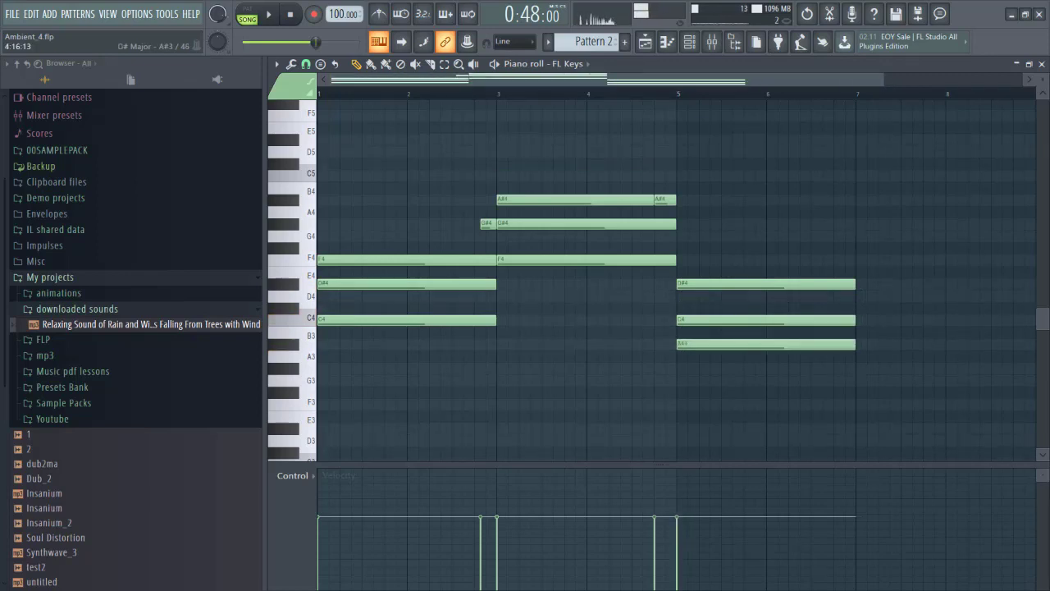
key(space)
scroll(649, 304, down, 1)
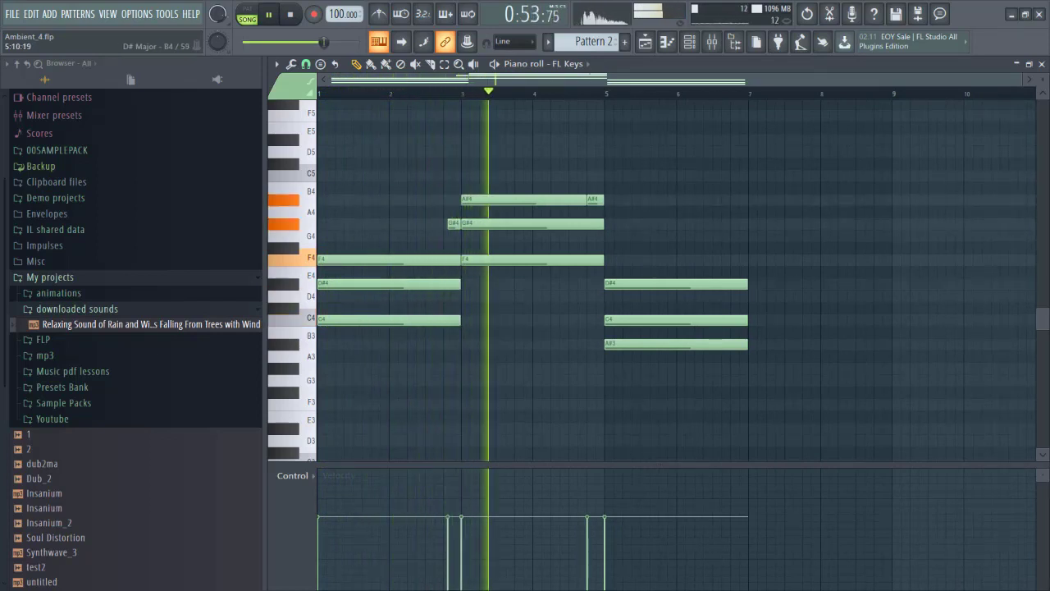
scroll(648, 185, up, 1)
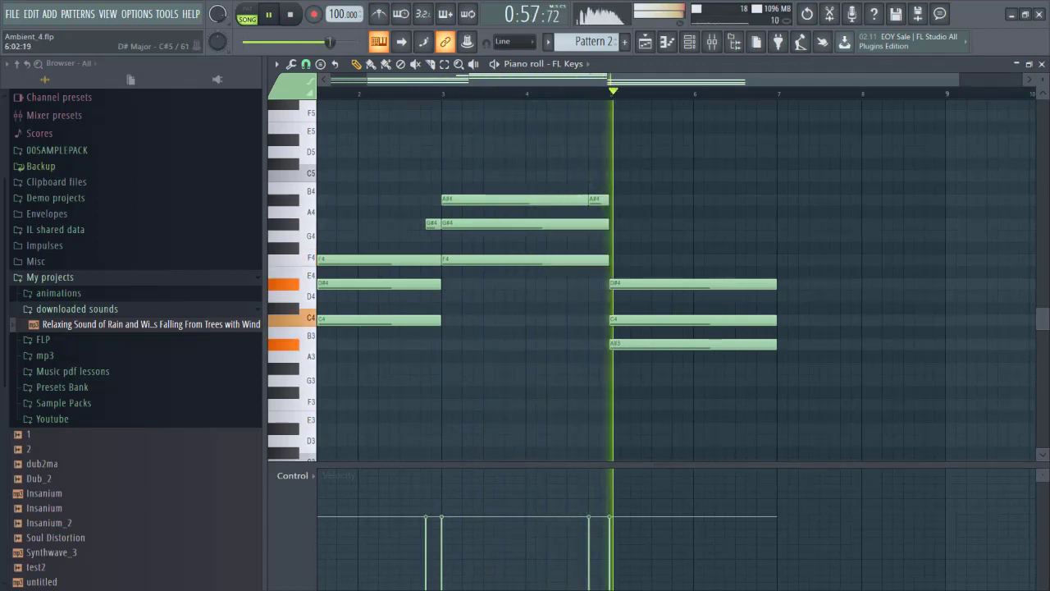
scroll(614, 246, up, 1)
Raise the velocity of the short A#4 note before bar 5 and replay the lead-in to the third chord.
key(space)
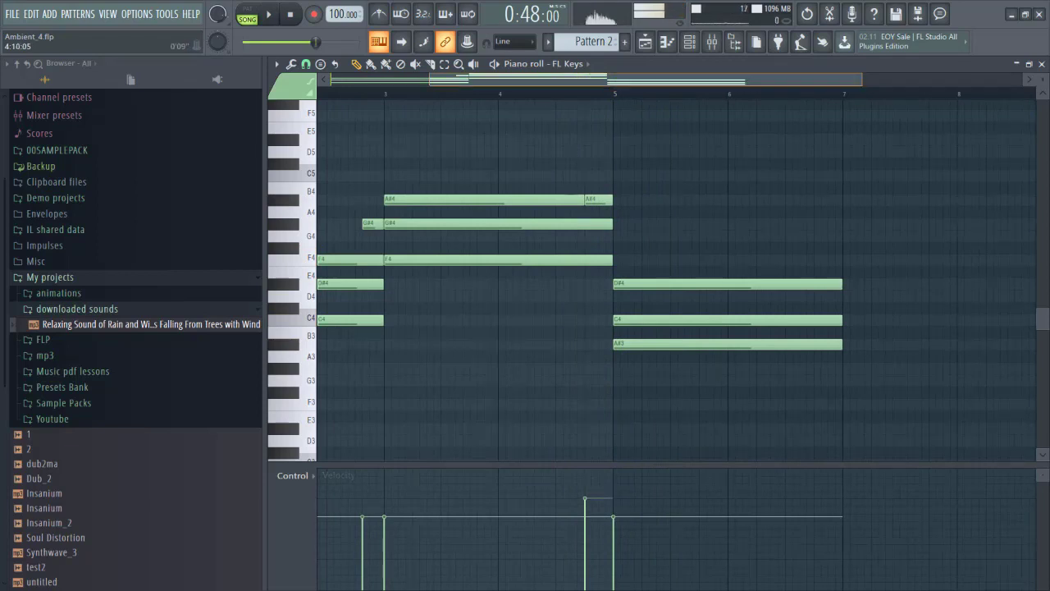
key(space)
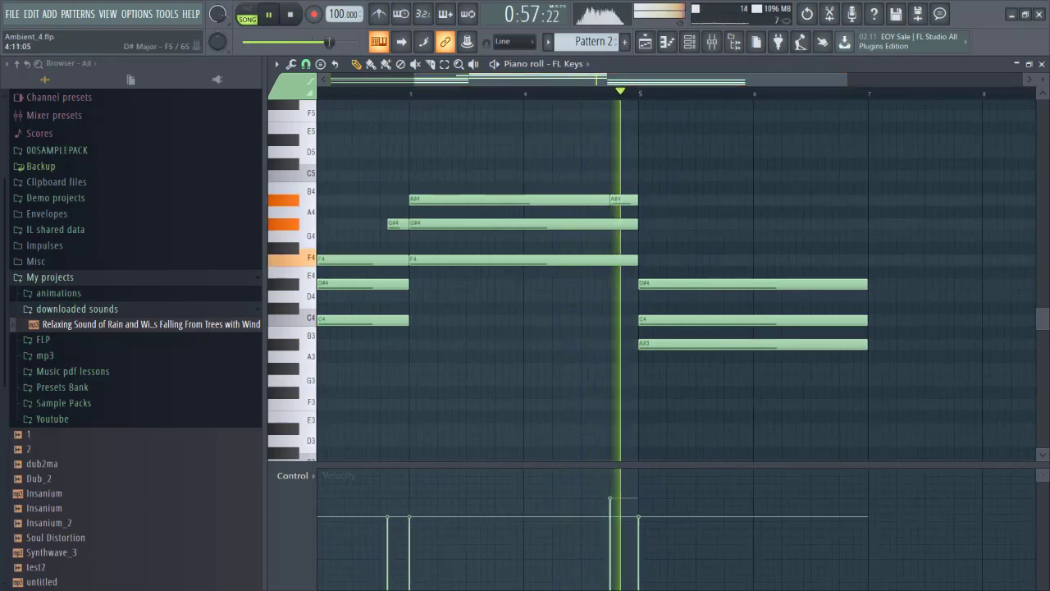
key(space)
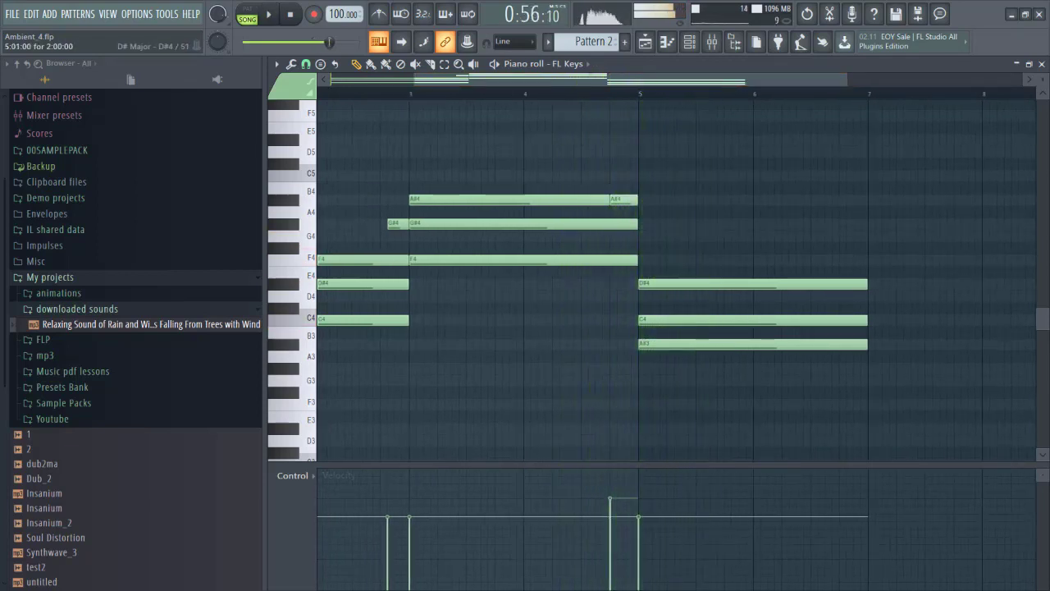
Revoice the bar 5 chord to F4, D#4 and C4 and play the progression through it.
drag(662, 284, 662, 260)
key(space)
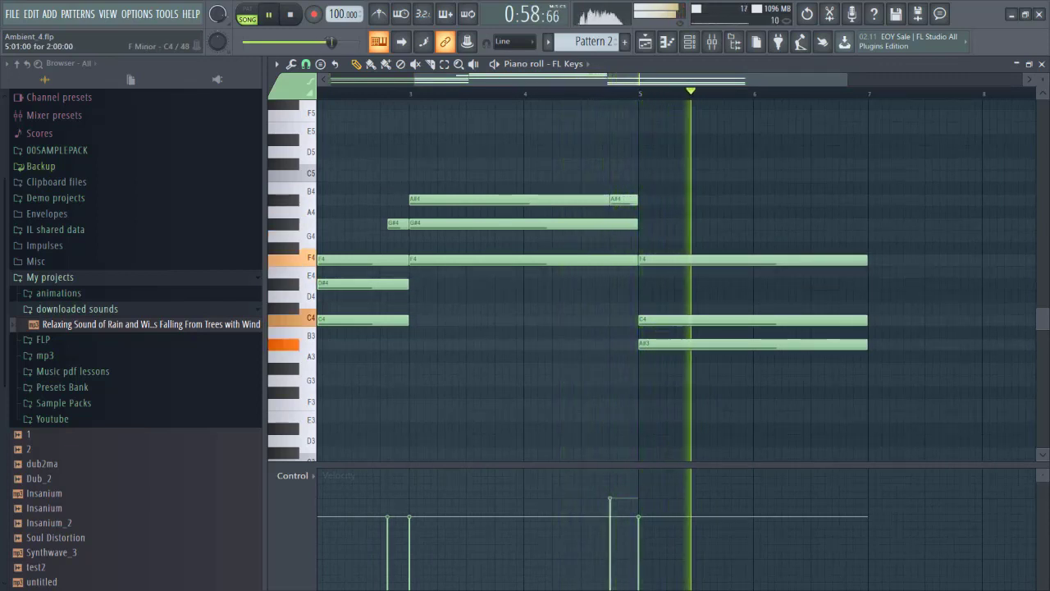
key(space)
drag(662, 321, 661, 284)
drag(661, 344, 661, 320)
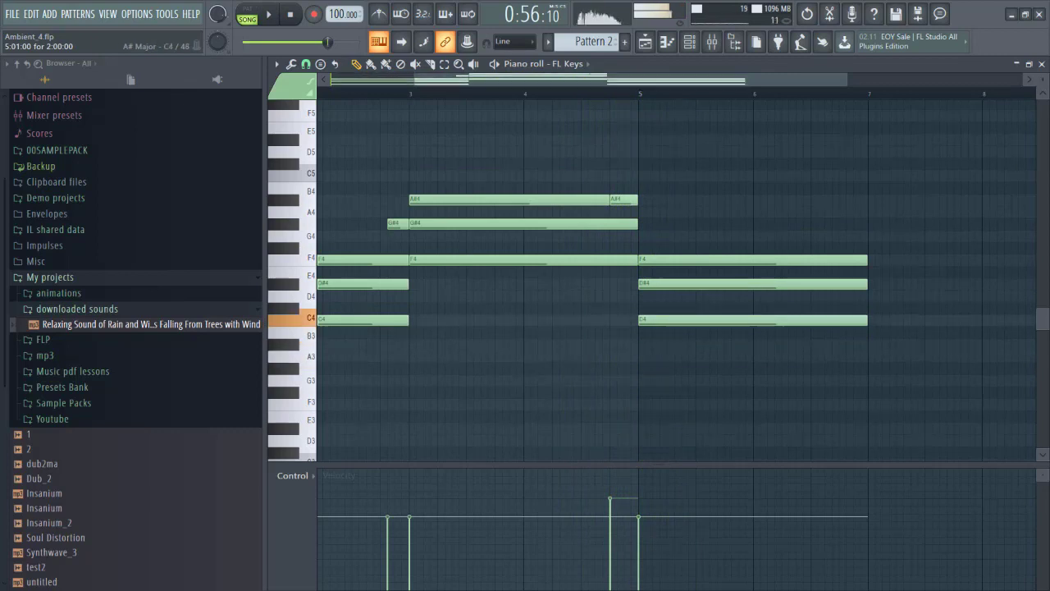
key(space)
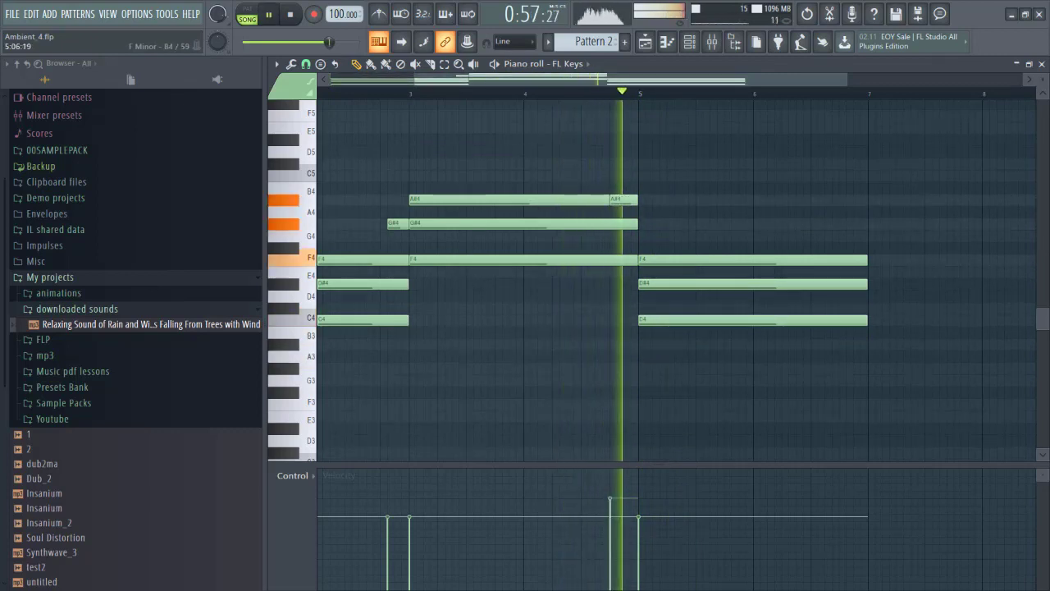
scroll(678, 195, down, 2)
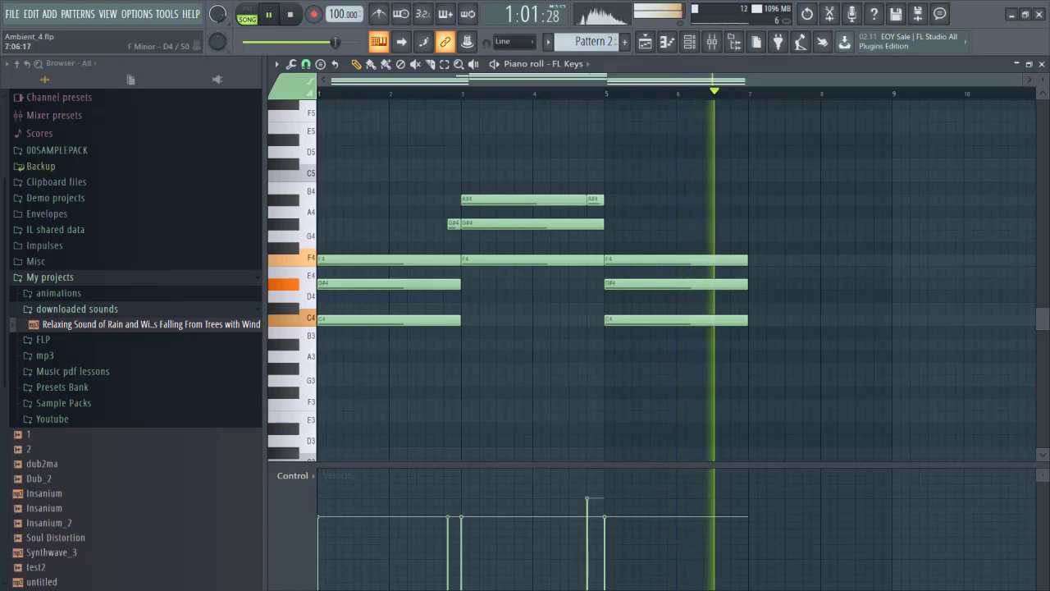
click(753, 164)
key(space)
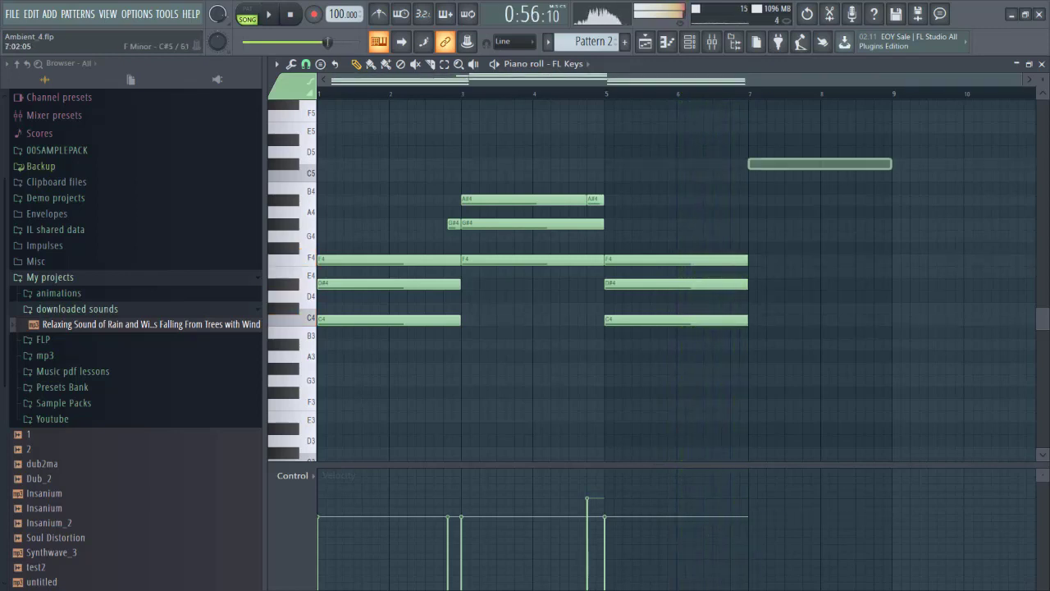
click(770, 164)
right_click(756, 164)
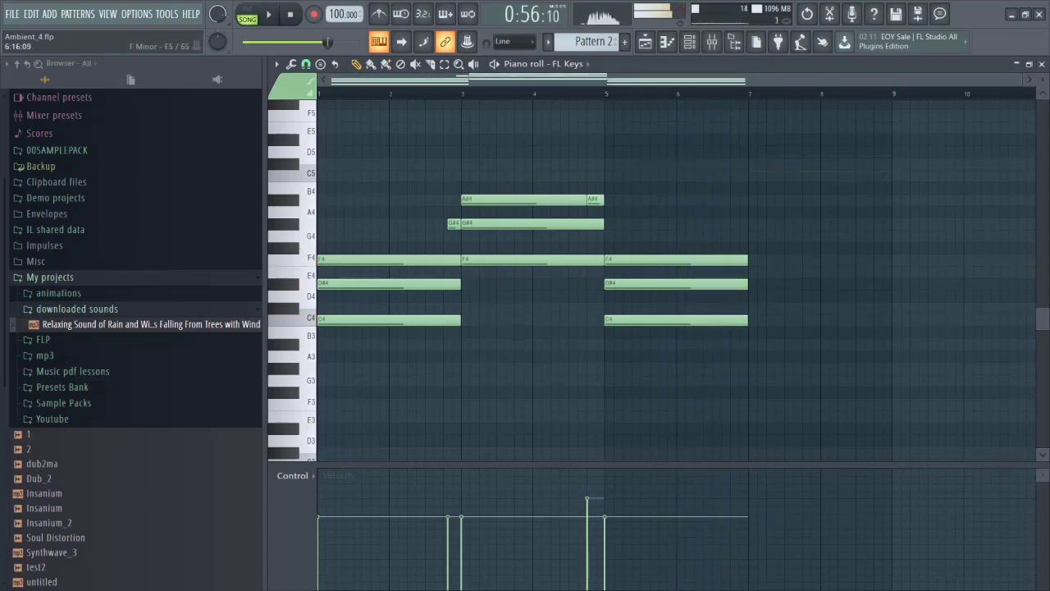
Place a two-bar A5 note at bar 7 and start playback.
drag(756, 164, 741, 250)
click(741, 153)
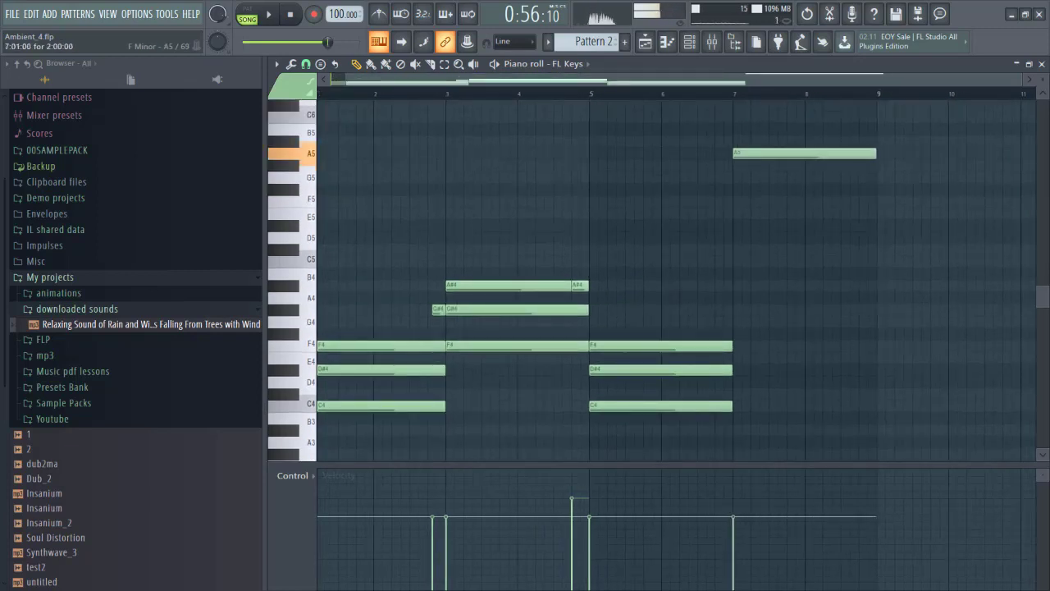
key(space)
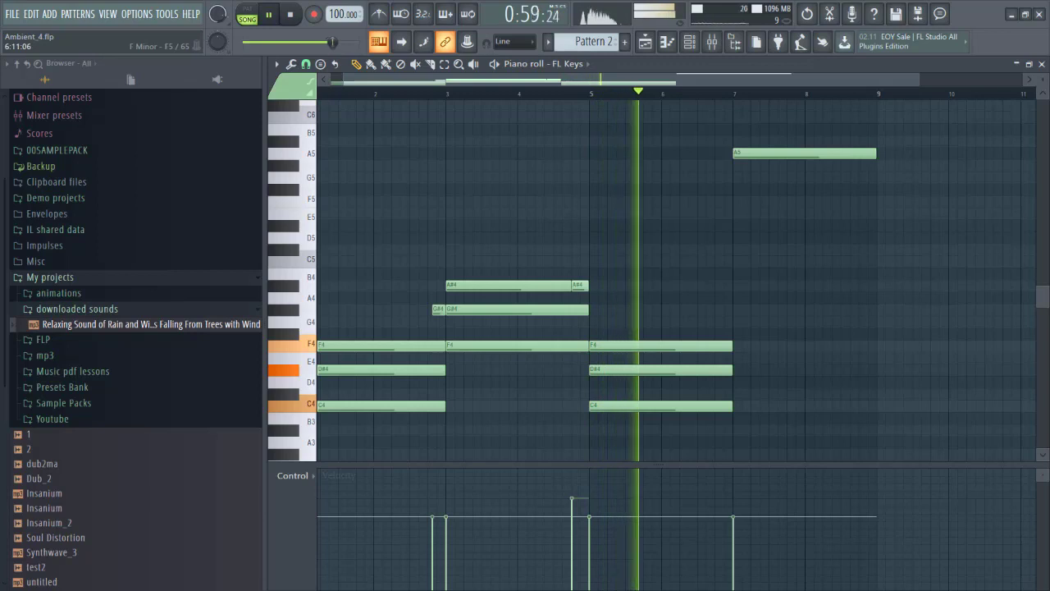
Listen through the transition into bar 7, stop playback, and raise the A5 note's velocity to 91%.
drag(746, 164, 691, 197)
scroll(741, 164, up, 2)
scroll(685, 196, up, 1)
scroll(685, 196, down, 2)
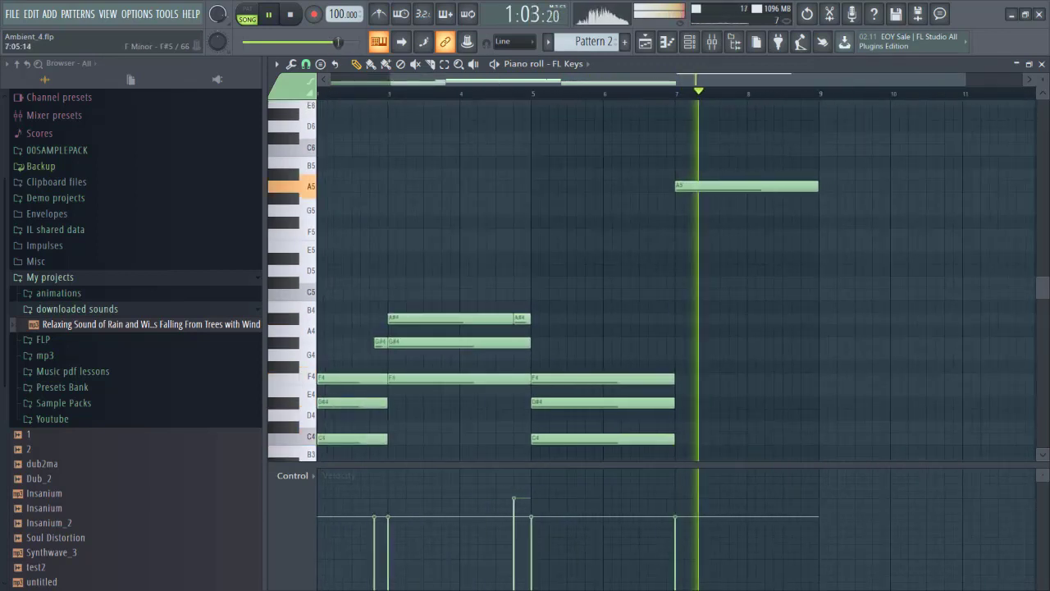
key(space)
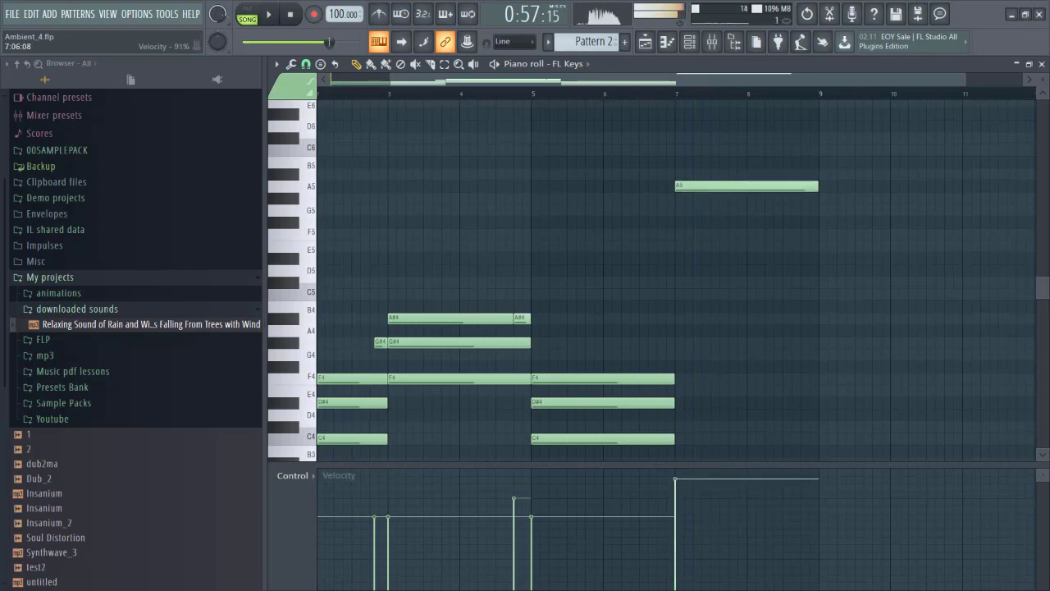
Replay the transition from the bar 5 chord into the A5 note at bar 7.
click(649, 105)
key(space)
right_click(648, 105)
key(space)
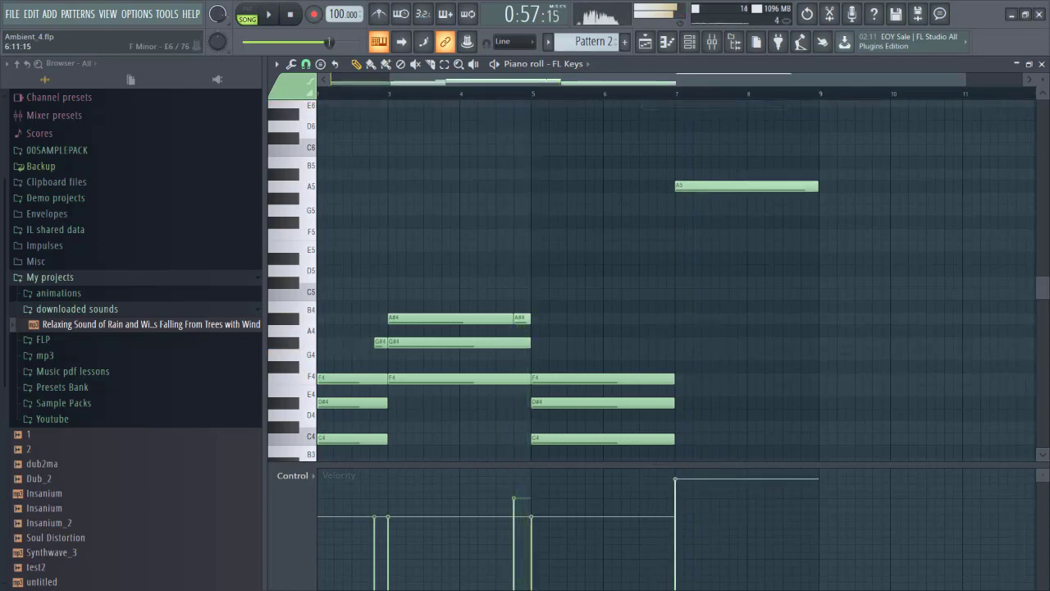
key(space)
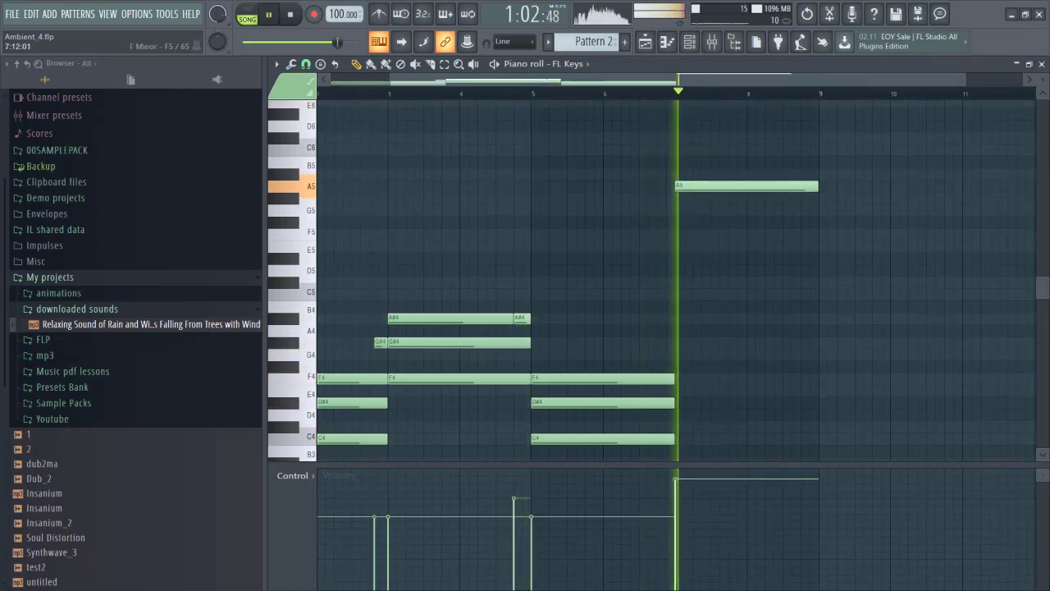
key(space)
Transpose all the notes up one octave and play the transition into bar 7.
drag(698, 187, 745, 467)
key(ctrl+Up)
drag(770, 391, 715, 140)
key(space)
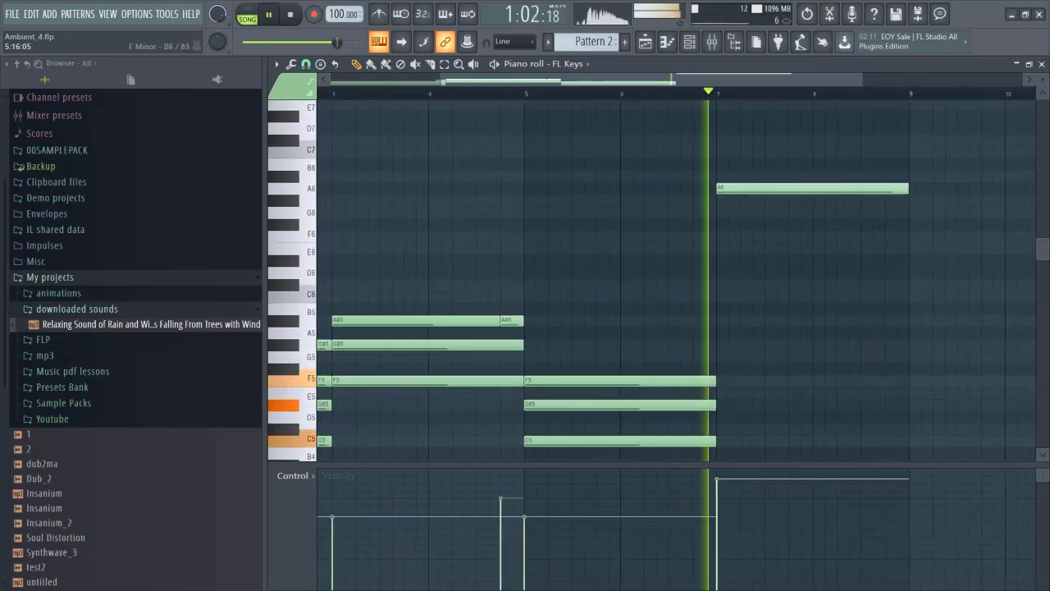
key(space)
Lower the two-bar note at bar 7 to G6 and replay the lead-in to it.
drag(743, 189, 743, 214)
key(space)
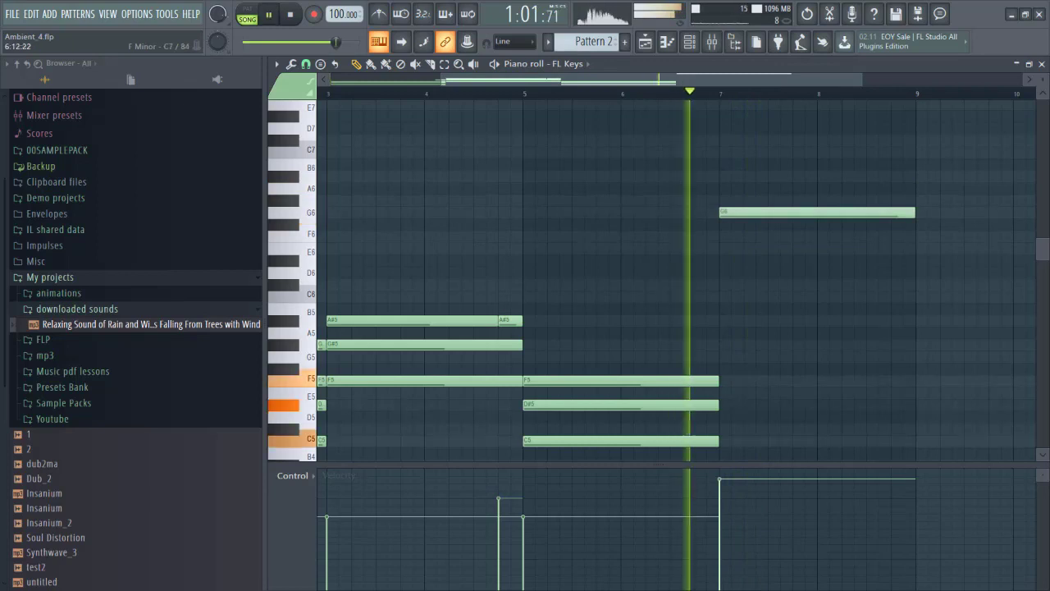
key(space)
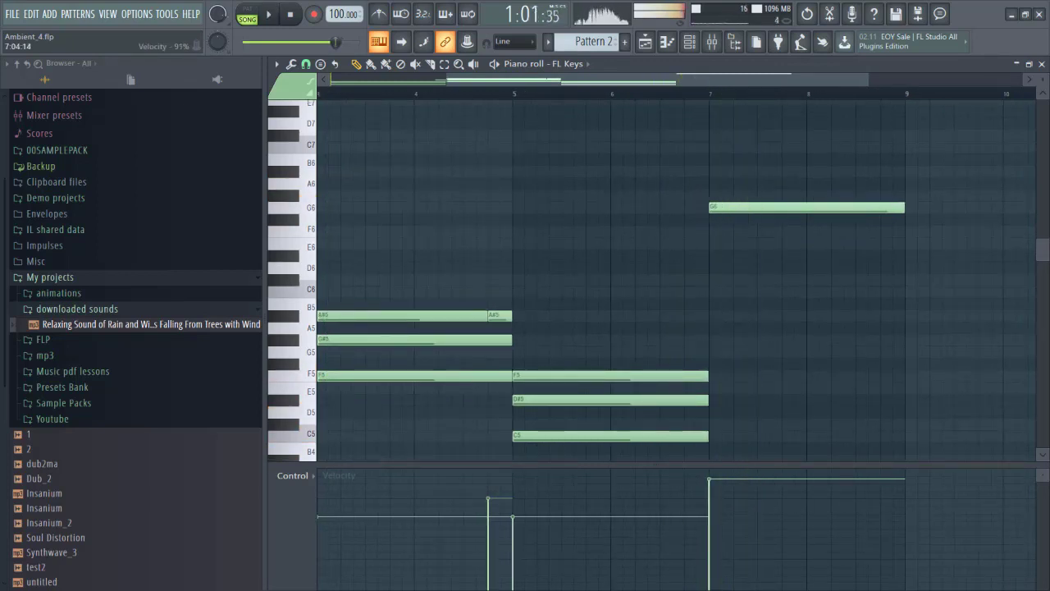
Return to the playlist arrangement and check the channel settings of the Pattern 1 #4 clip on Track 4.
key(F5)
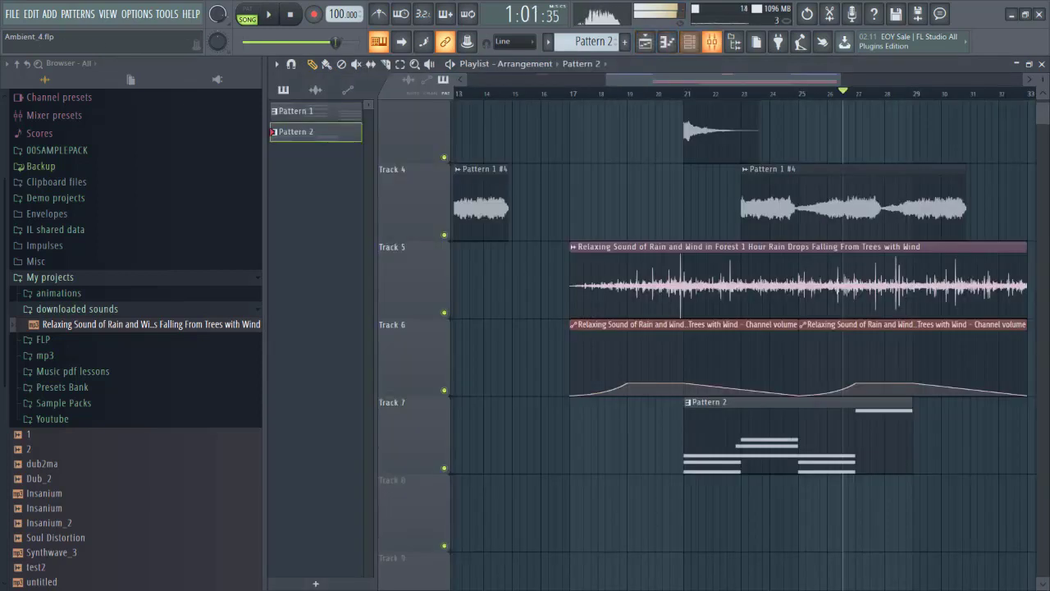
drag(1004, 201, 814, 373)
scroll(813, 374, down, 3)
scroll(742, 374, up, 2)
double_click(696, 376)
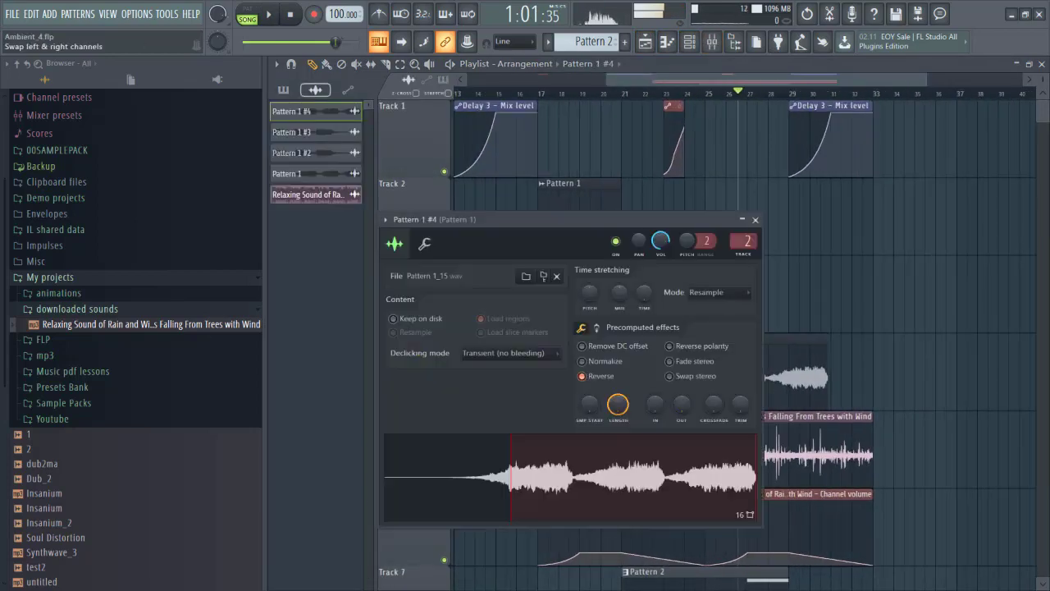
click(755, 220)
drag(755, 219, 776, 158)
scroll(763, 205, up, 3)
Create a channel volume automation clip for Pattern 1 #4 spanning bars 25 to 29.
drag(725, 93, 817, 93)
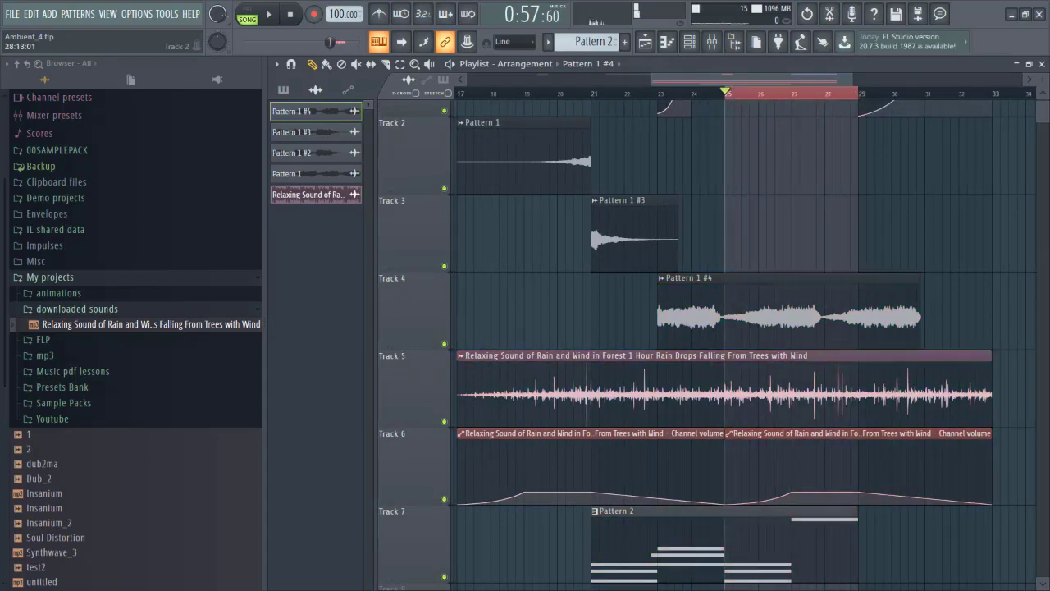
double_click(738, 316)
right_click(663, 240)
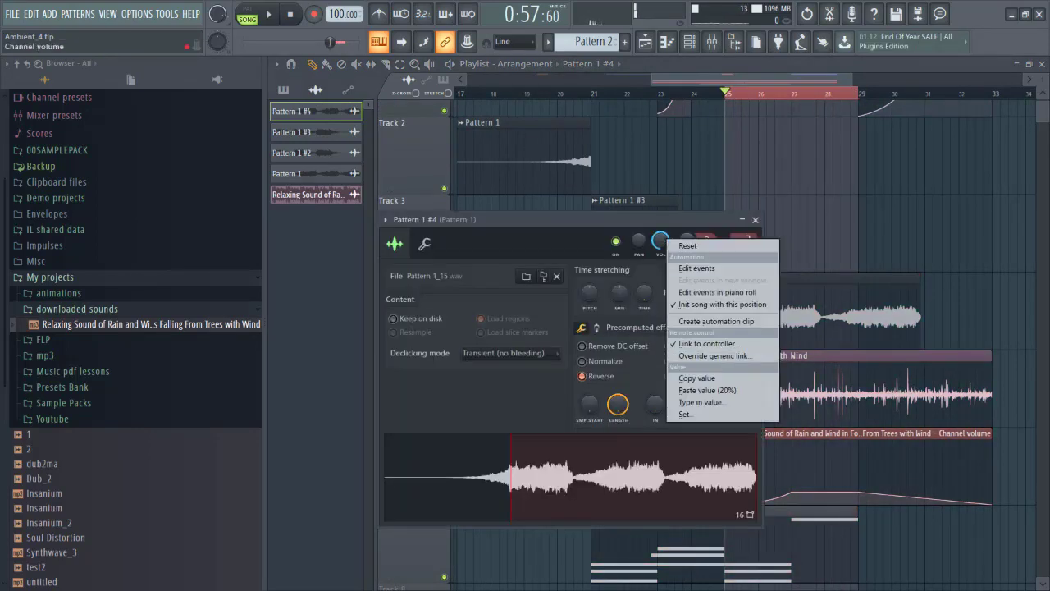
click(714, 321)
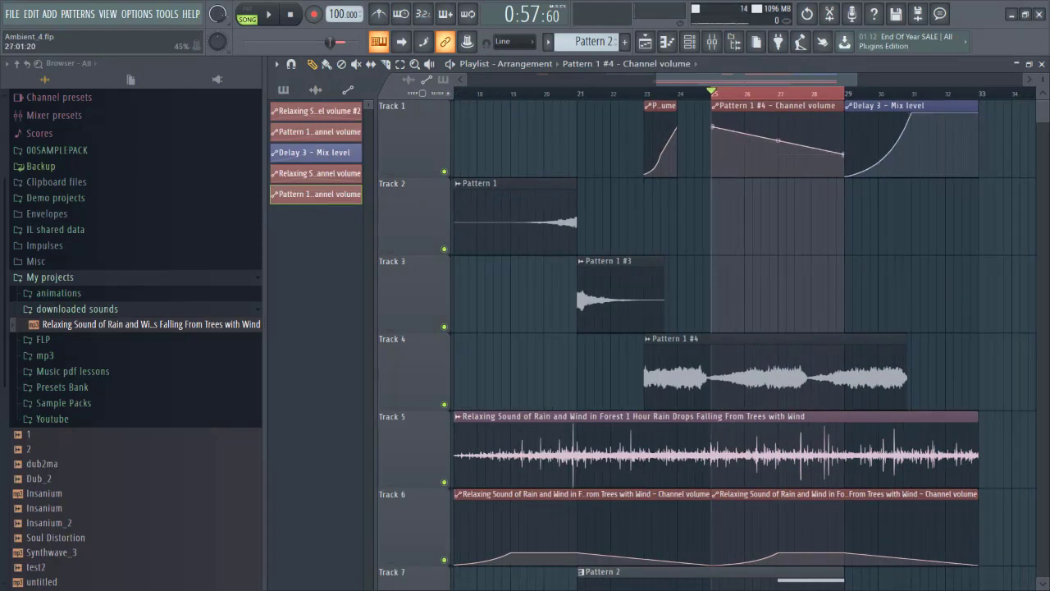
Bend the Pattern 1 #4 volume automation into a curved fade and shorten the clip to end at bar 27.
drag(778, 144, 778, 148)
scroll(782, 287, down, 2)
scroll(788, 287, up, 2)
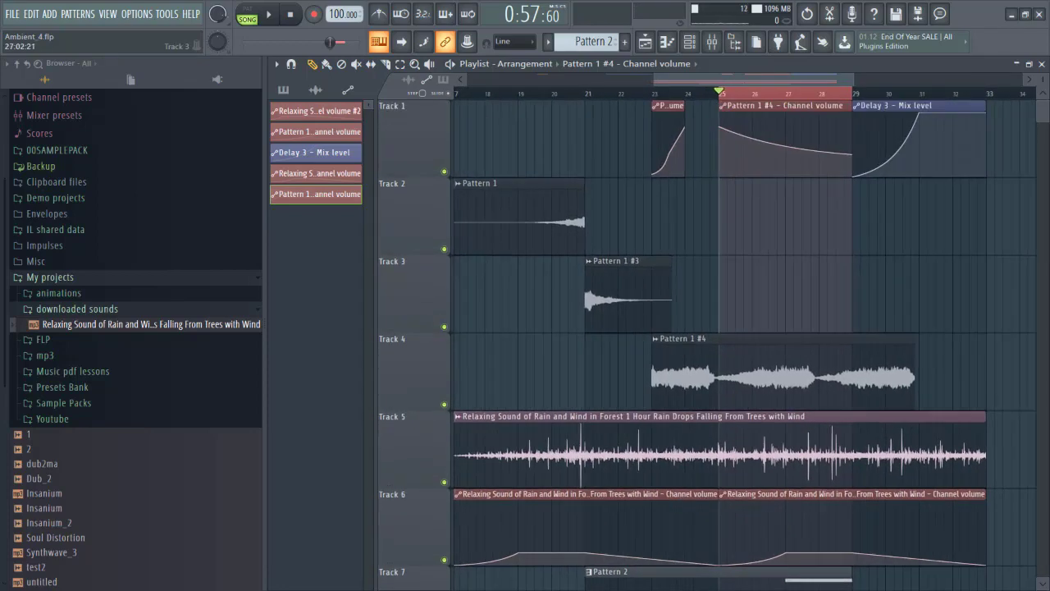
scroll(738, 328, down, 2)
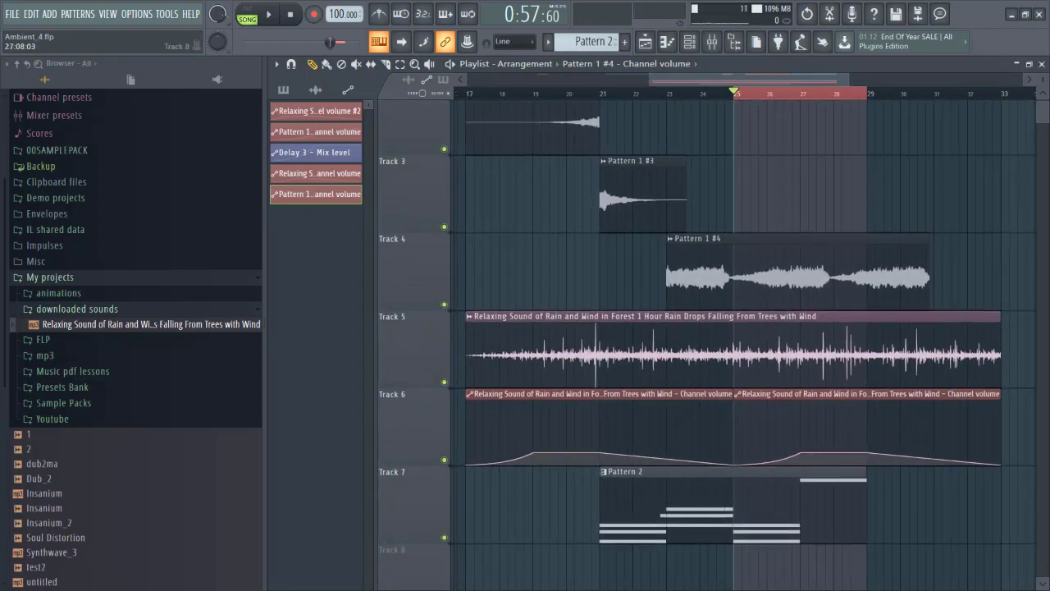
scroll(738, 328, up, 2)
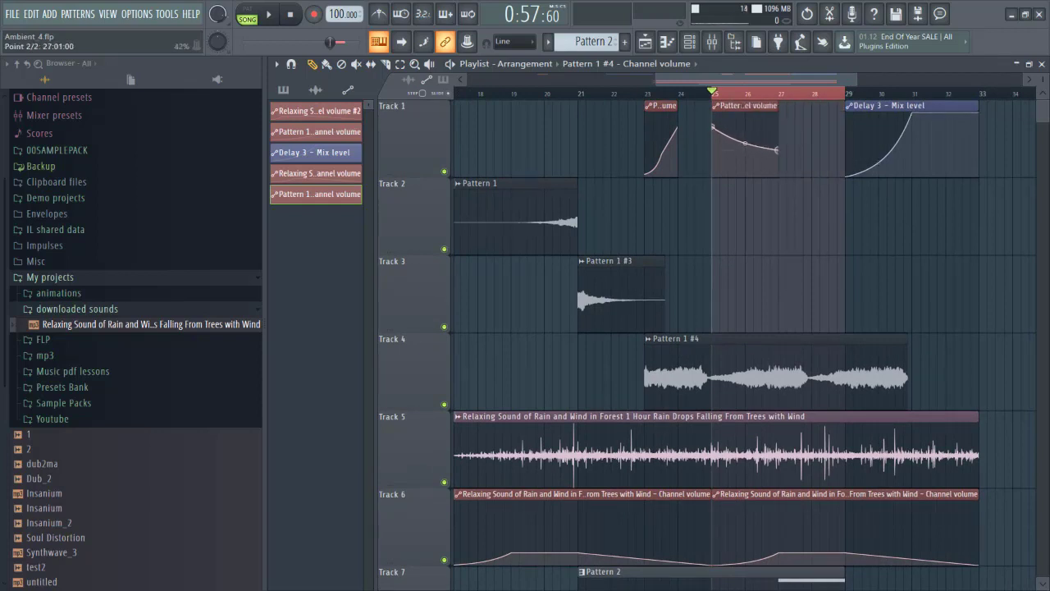
Play the arrangement through the volume fade from bar 25, and reset the playback position to the middle of bar 26.
key(space)
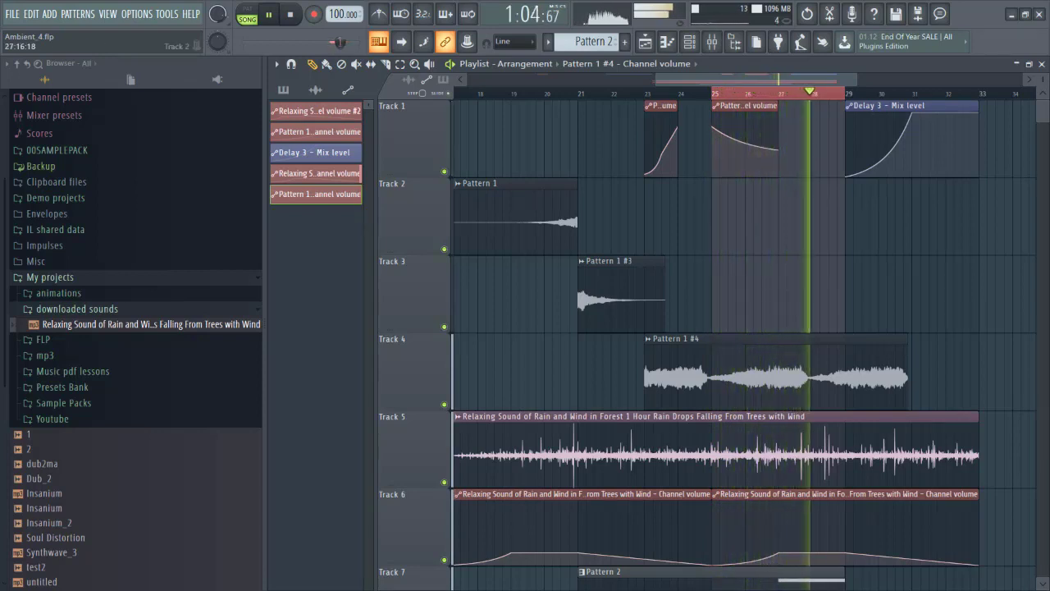
scroll(780, 353, down, 3)
scroll(738, 345, up, 1)
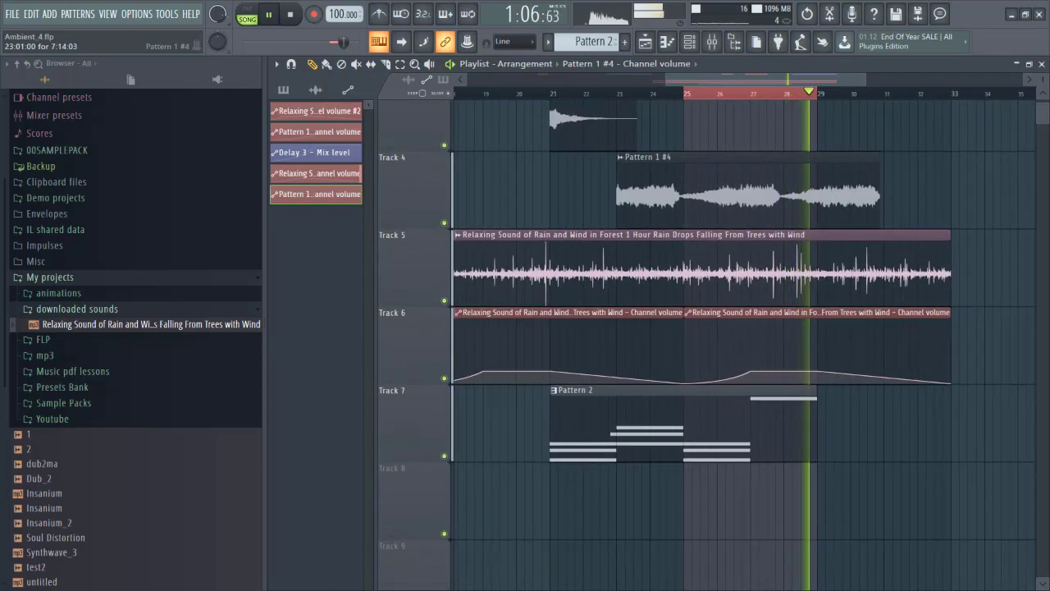
key(space)
double_click(734, 93)
Place a two-bar chord of F6, D#6 and D6 at bar 9 of Pattern 2 and audition it.
double_click(722, 419)
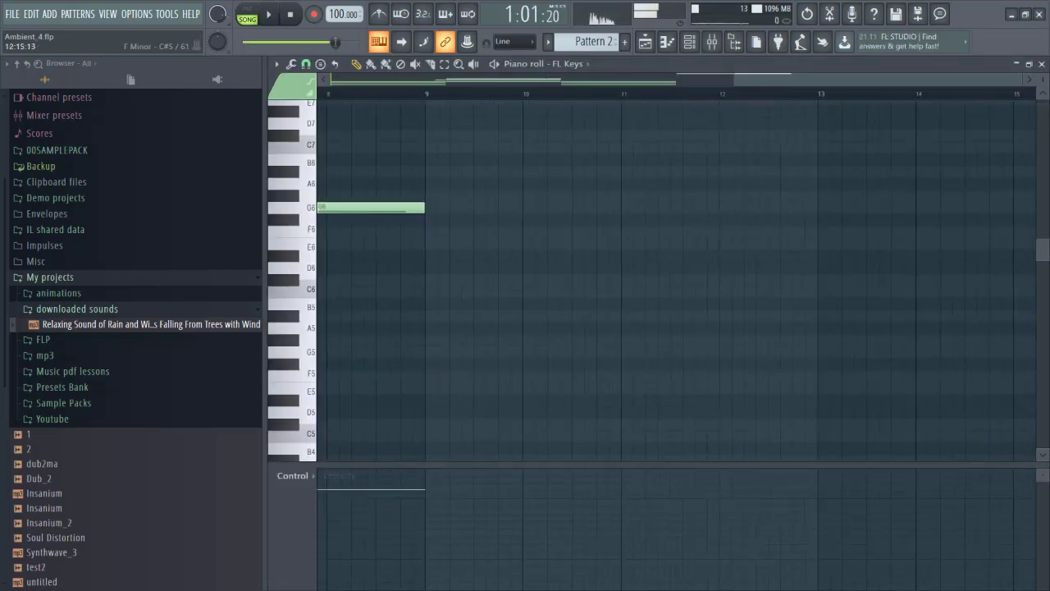
scroll(574, 328, left, 2)
click(554, 245)
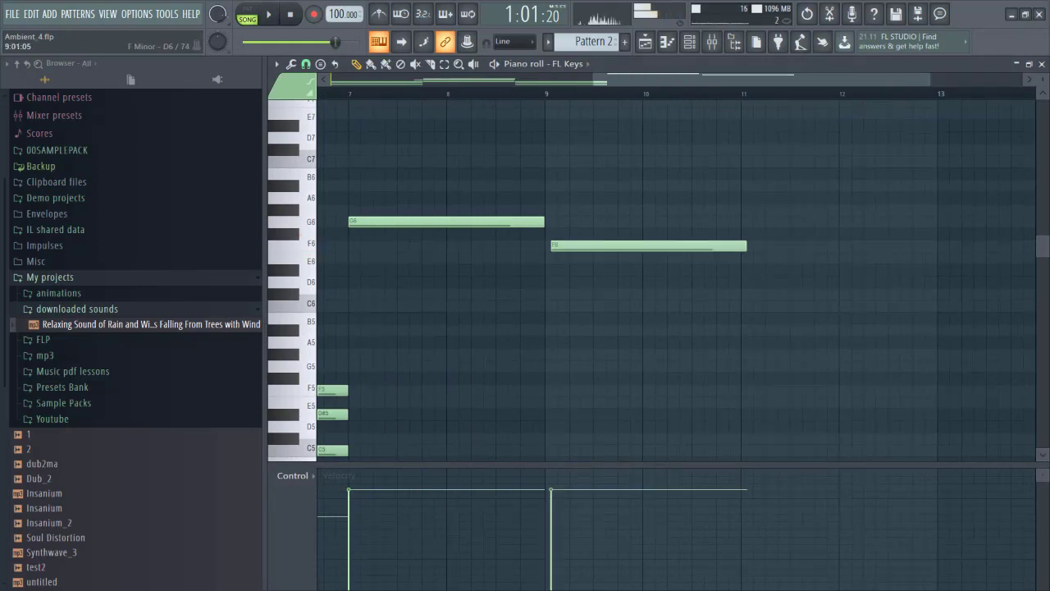
scroll(566, 263, left, 1)
scroll(567, 263, down, 1)
click(613, 231)
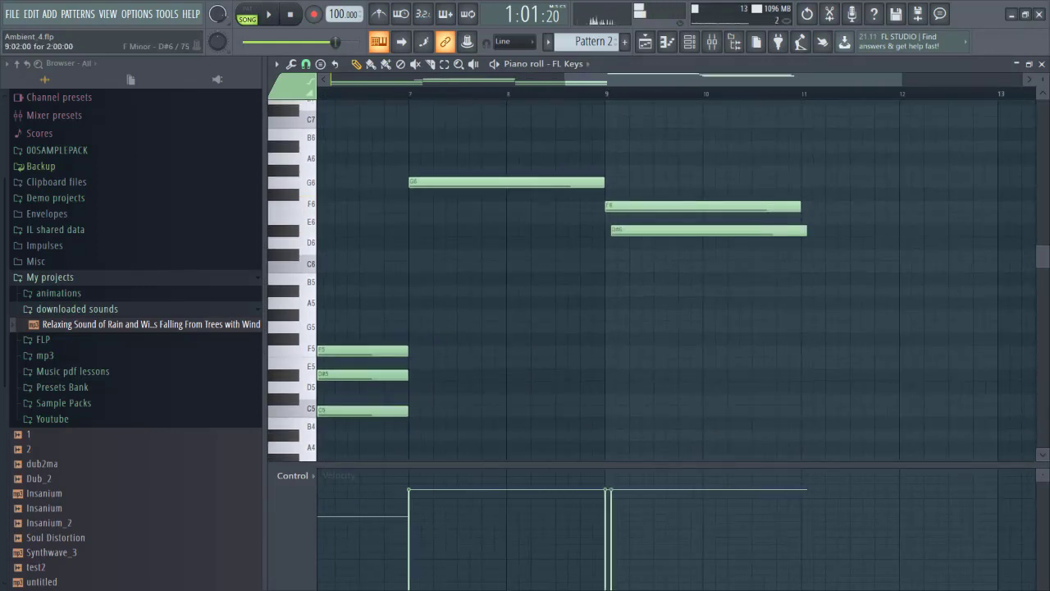
right_click(614, 230)
click(613, 231)
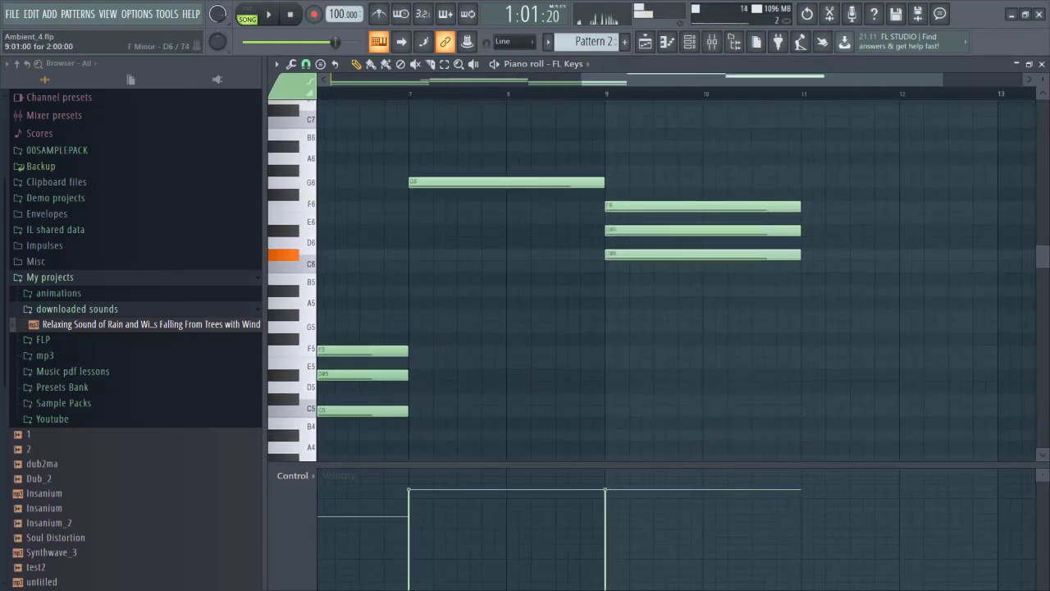
drag(613, 254, 613, 243)
alt+right_click(683, 287)
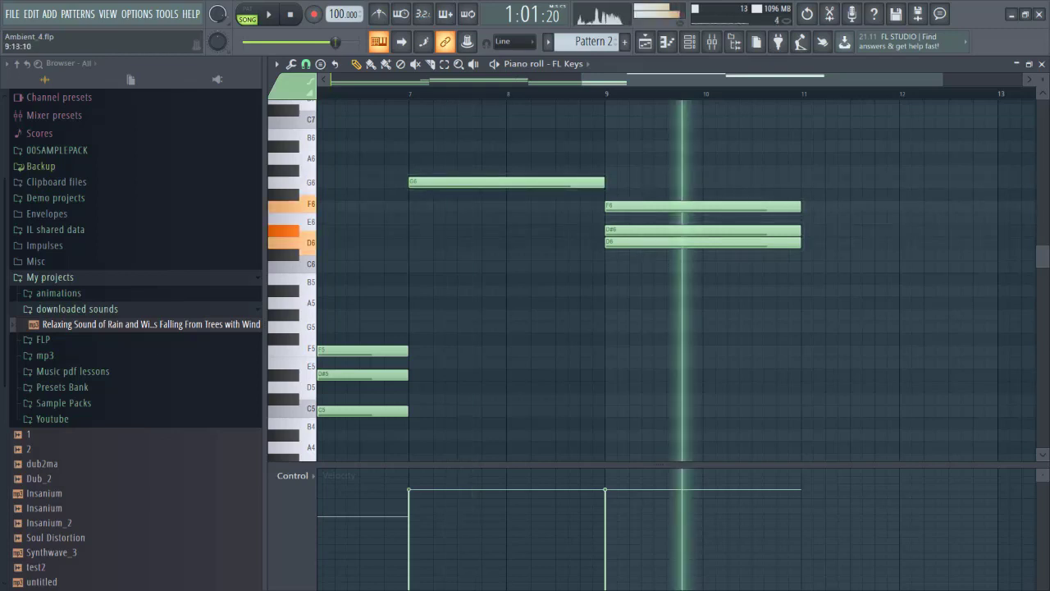
Move the lowest note of the bar 9 chord to C6 and play from bar 7 into the chord.
scroll(683, 271, left, 1)
scroll(683, 271, down, 1)
drag(707, 207, 730, 230)
alt+right_click(736, 220)
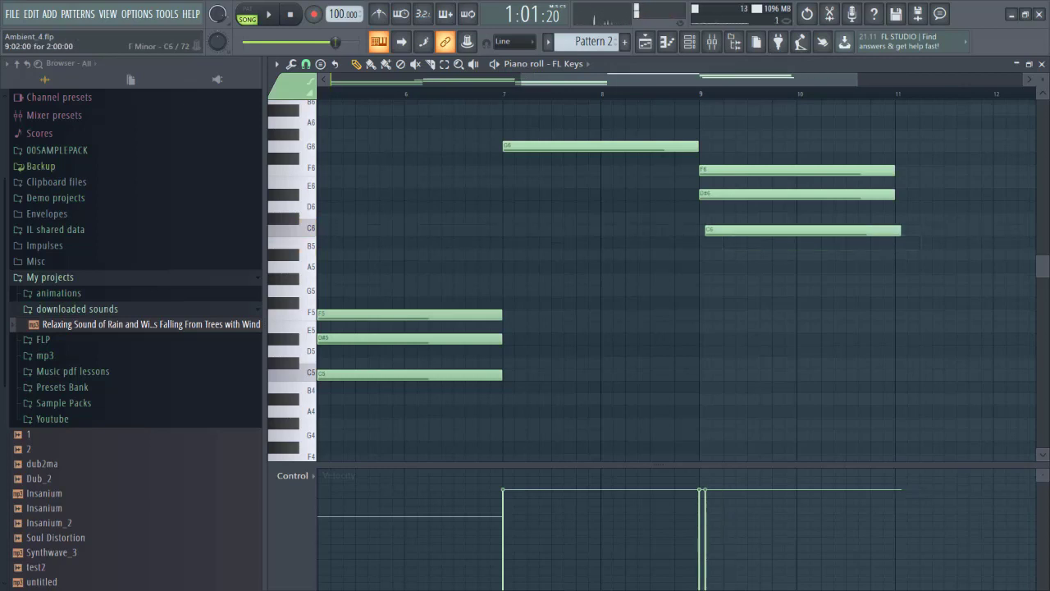
alt+right_click(603, 263)
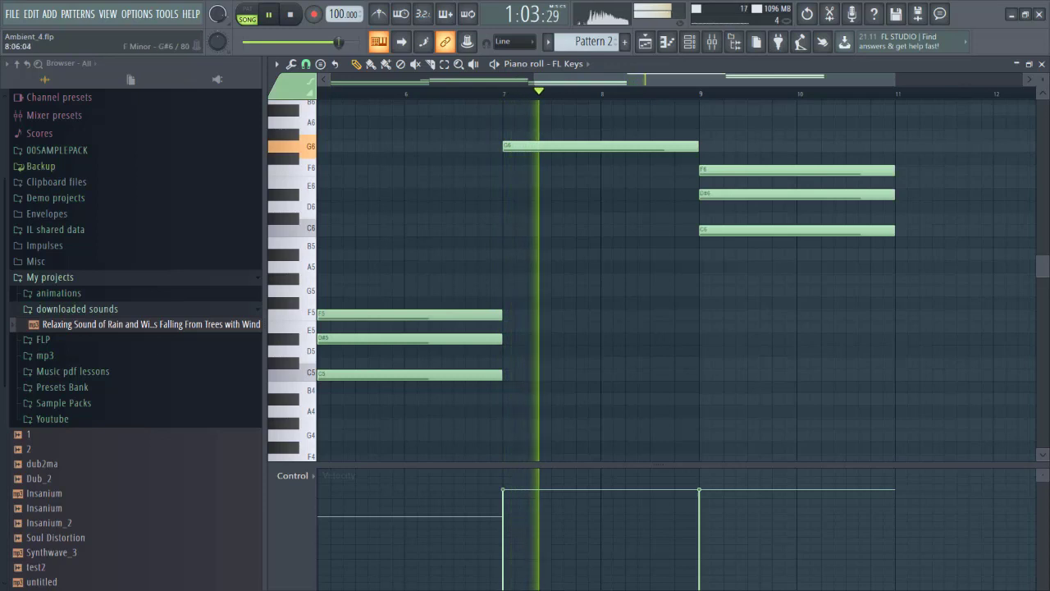
drag(634, 195, 640, 273)
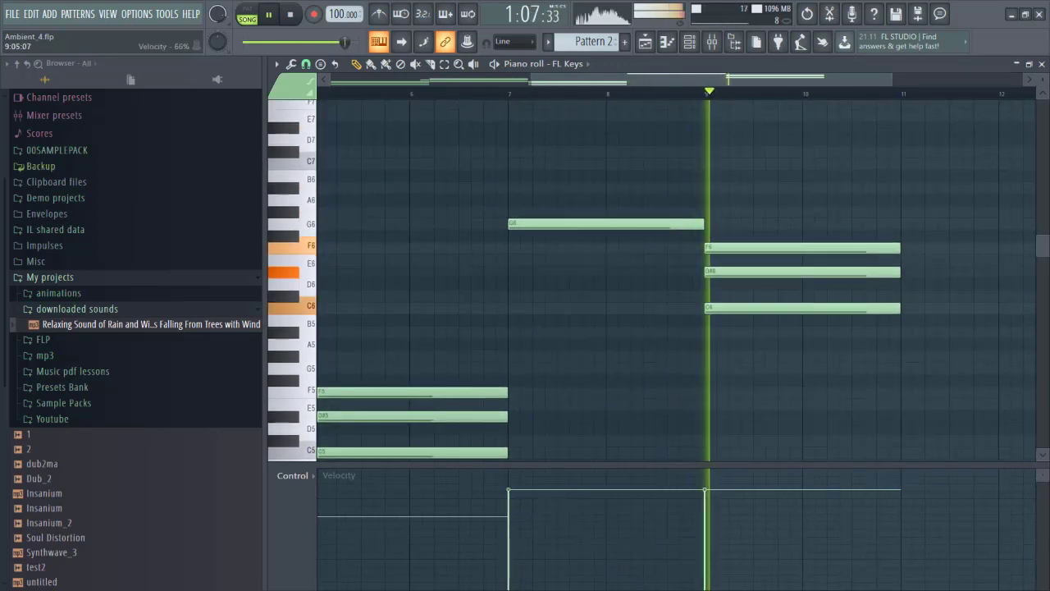
Set the bar 9 chord's velocity to 66% and replay the transition into it.
drag(724, 492, 729, 524)
key(space)
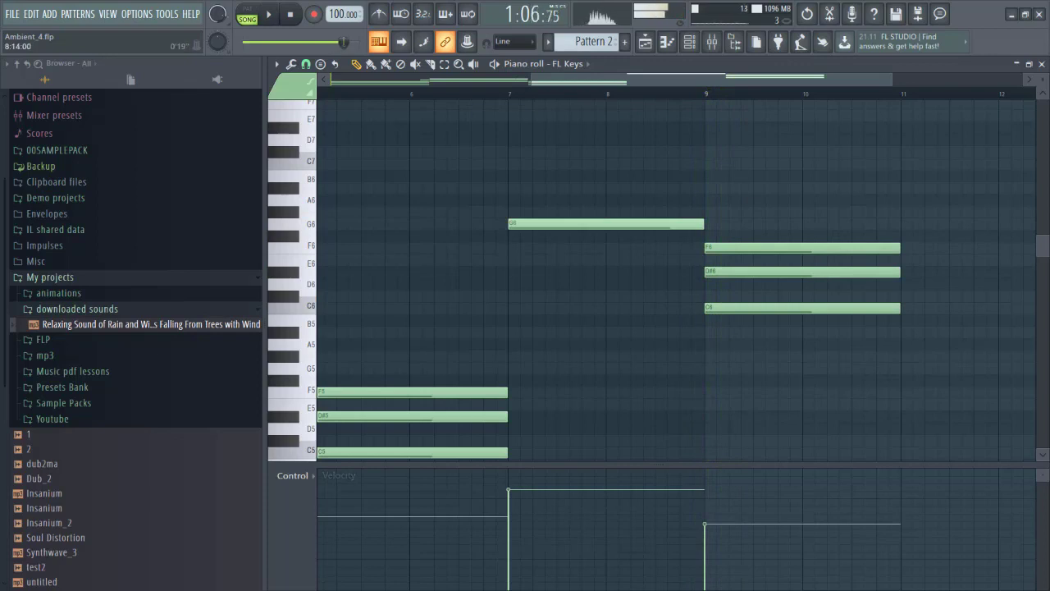
key(space)
key(space)
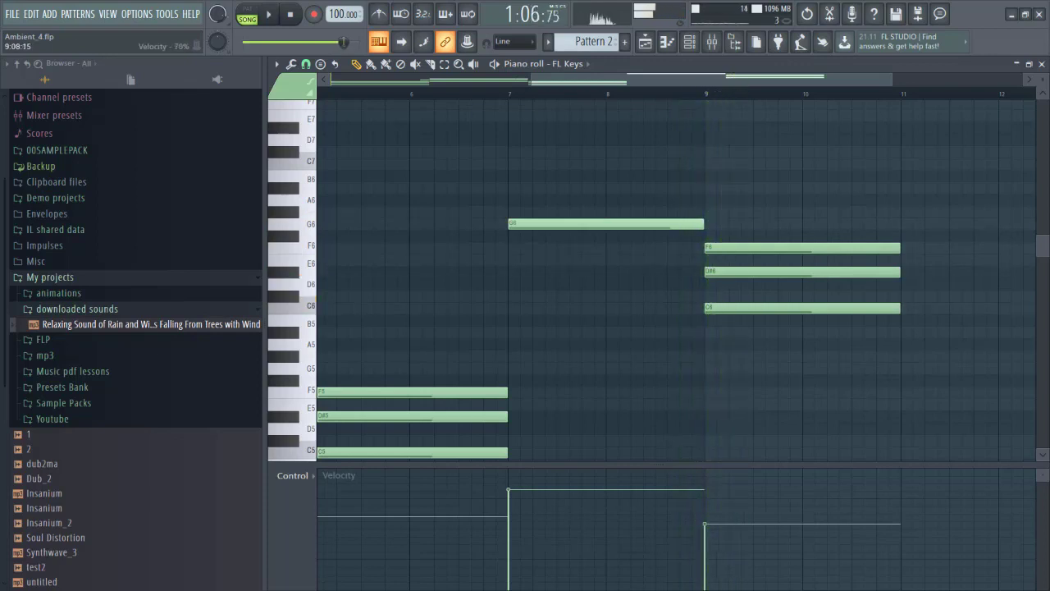
key(space)
key(space)
key(space)
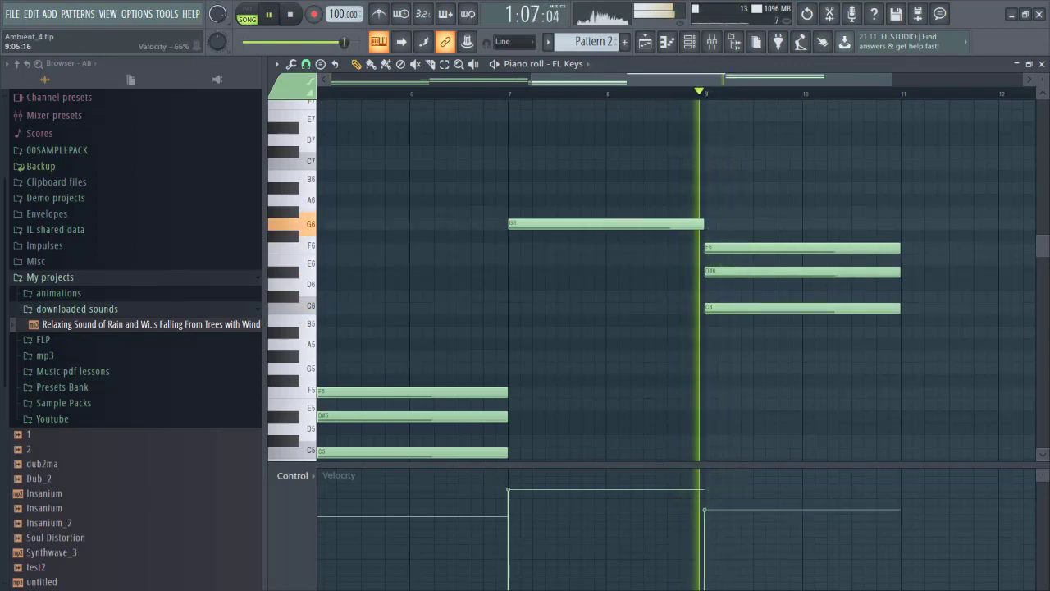
key(space)
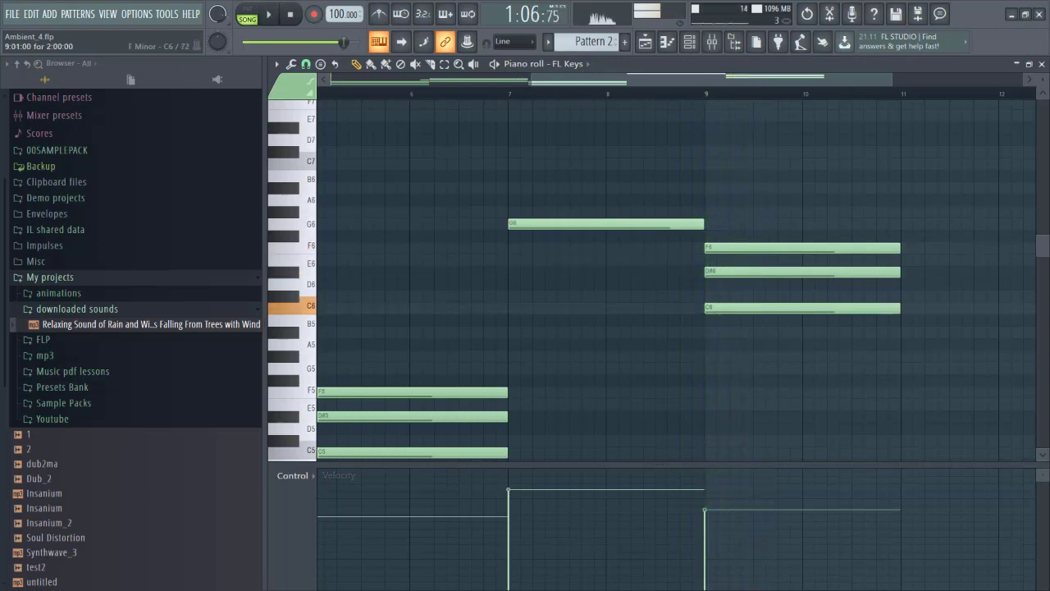
Lower the bottom note of the bar 9 chord to B5 and listen to it.
drag(719, 309, 719, 321)
key(space)
key(space)
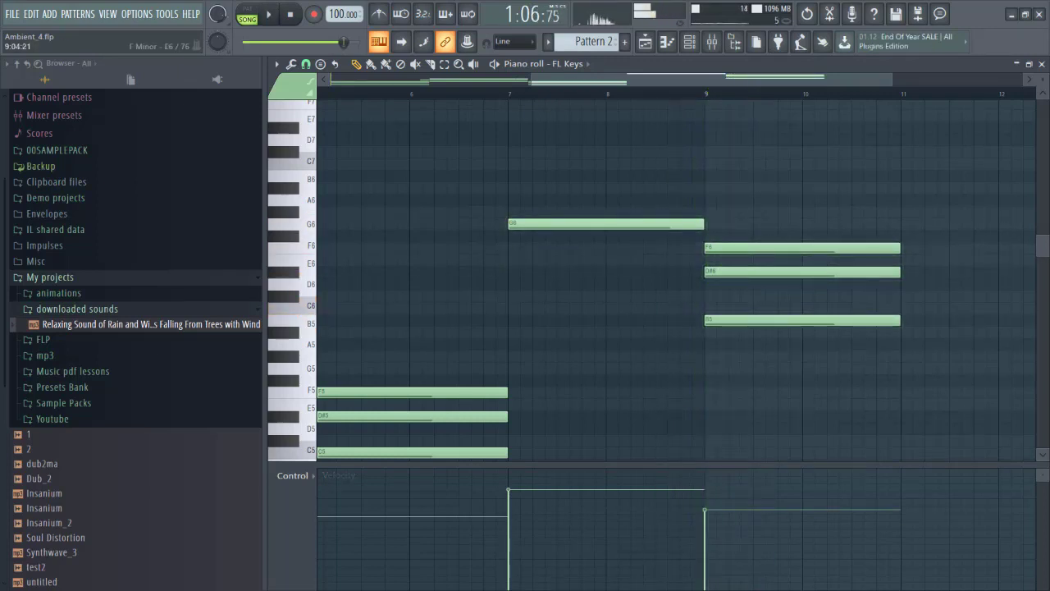
Lower the top note of the bar 9 chord to E6, delete its D#6 note and replay the chord.
drag(719, 248, 719, 260)
right_click(720, 272)
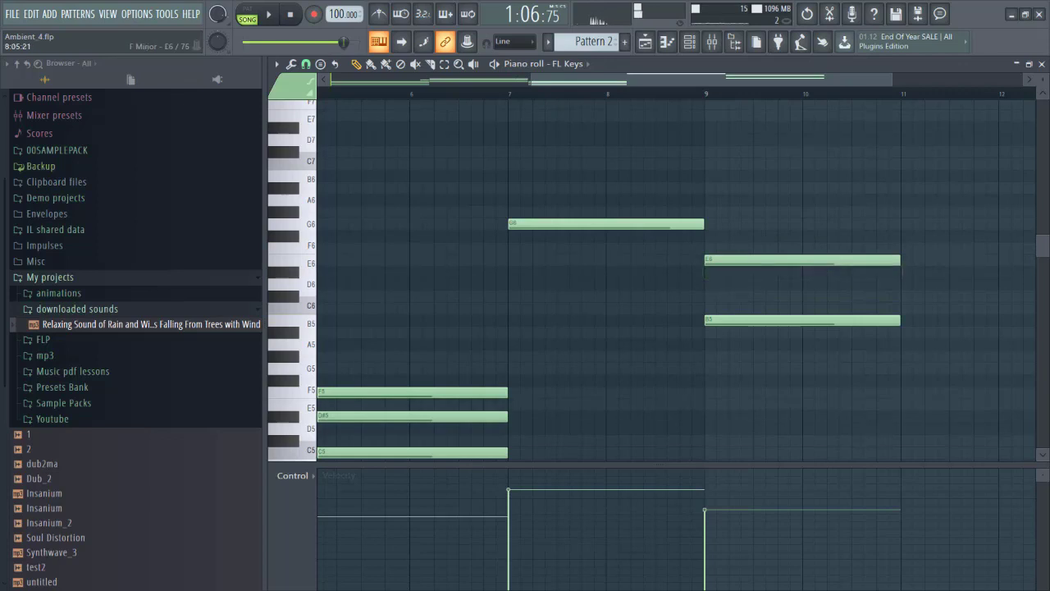
key(space)
key(space)
Try C6 and D6 as the lower note beneath the bar 9 E6, auditioning each.
drag(720, 320, 727, 308)
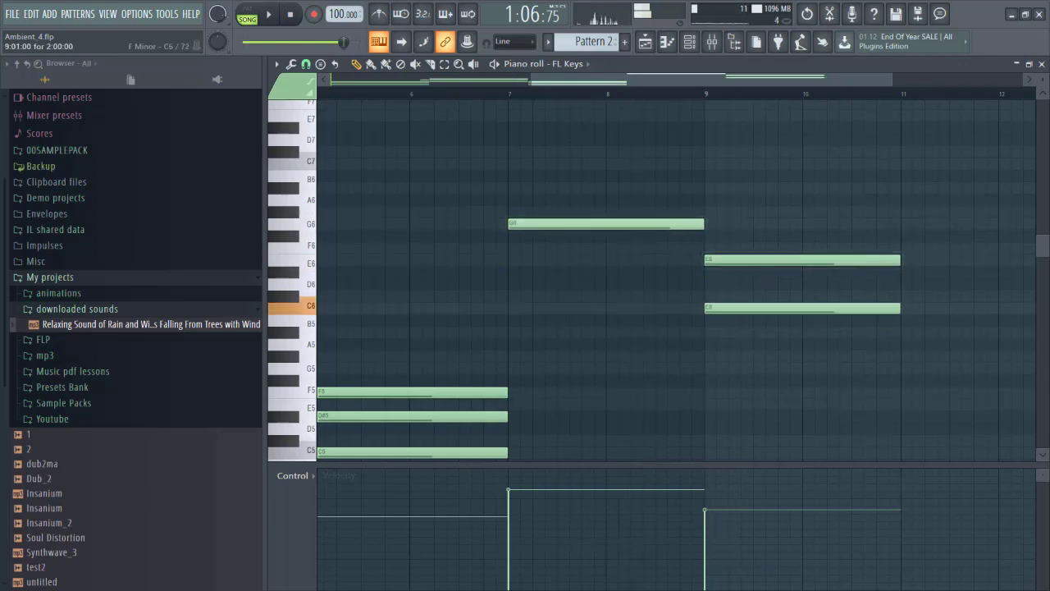
key(space)
key(space)
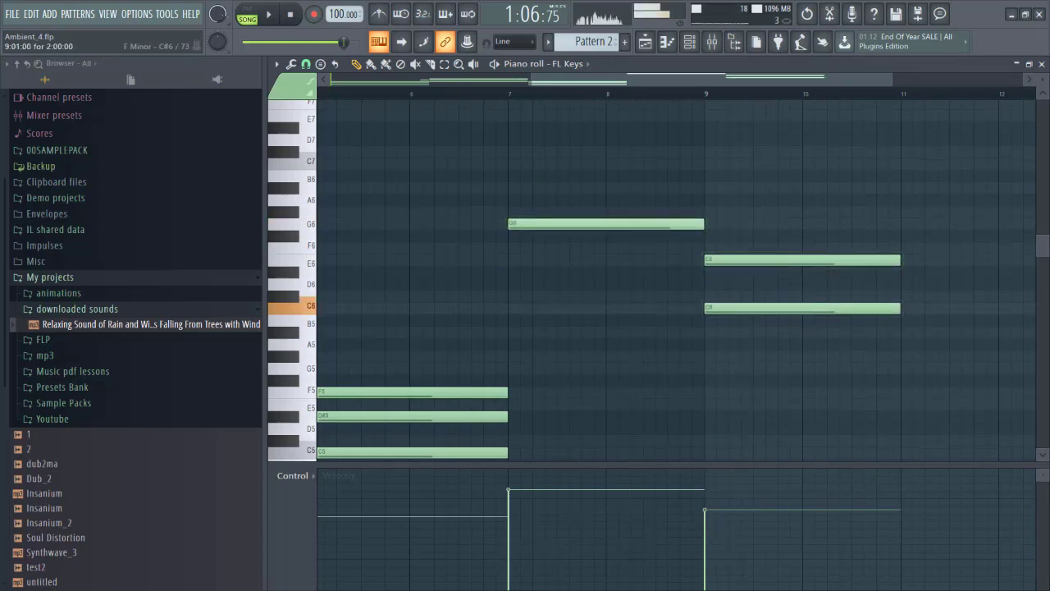
drag(726, 308, 726, 284)
alt+right_click(635, 284)
alt+right_click(770, 284)
alt+right_click(768, 284)
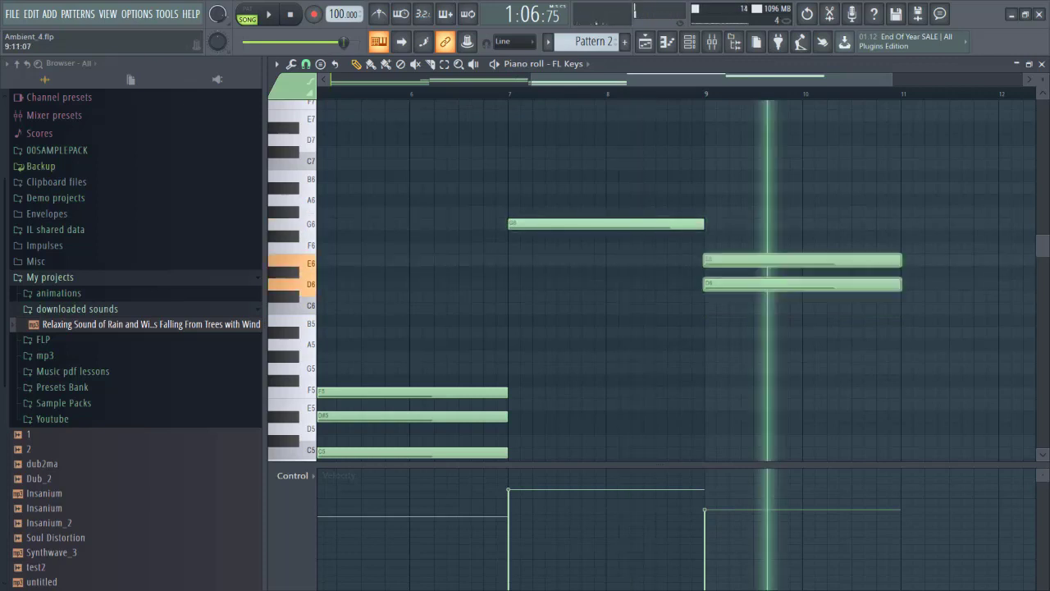
Move the lower bar 9 note to C#6 and play the chord in context.
drag(726, 284, 727, 295)
alt+right_click(638, 287)
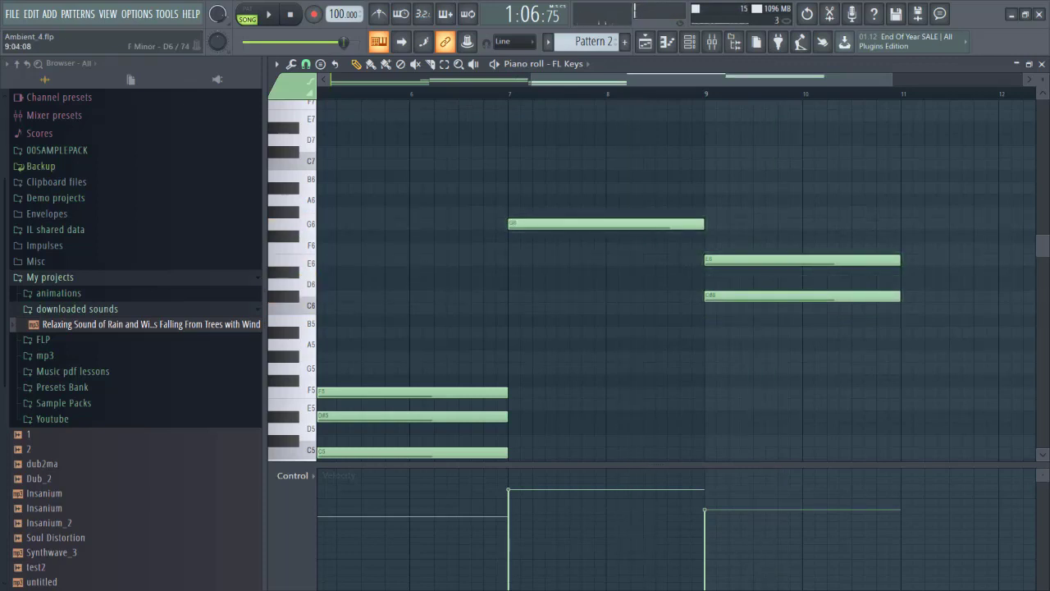
alt+right_click(722, 285)
key(space)
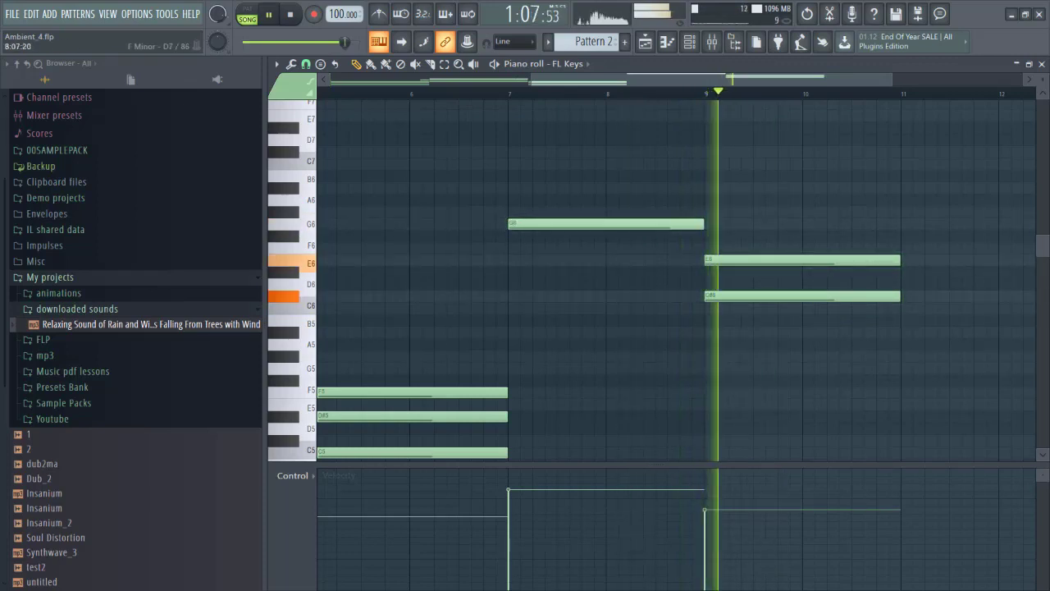
key(space)
Delete the C#6 note at bar 9, leaving the single E6, and play the transition.
right_click(722, 295)
key(space)
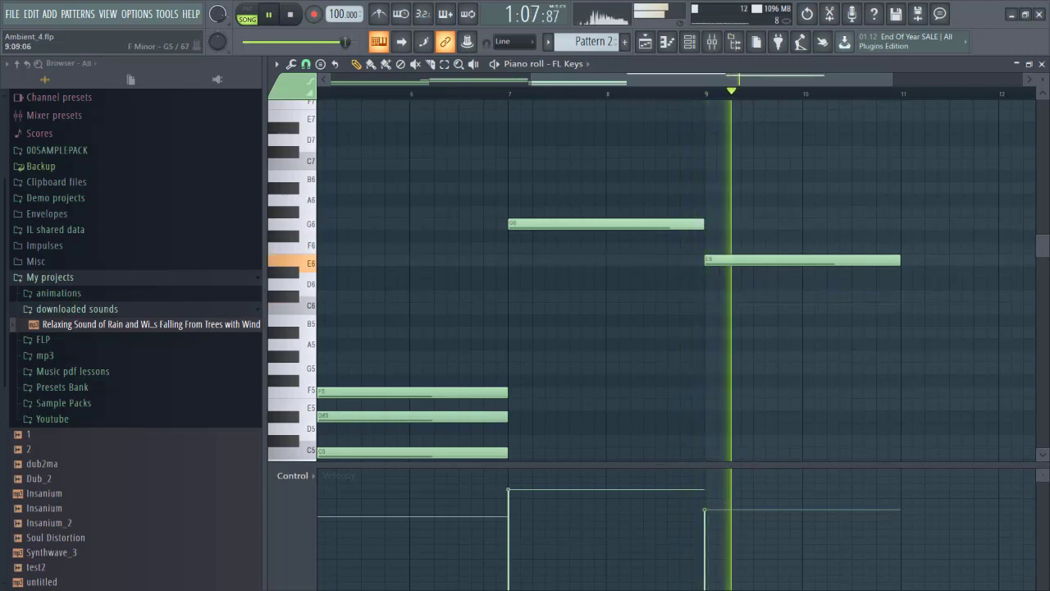
Raise the velocity of the bar 9 E6 note, replay the passage and save the project.
key(space)
click(739, 496)
key(space)
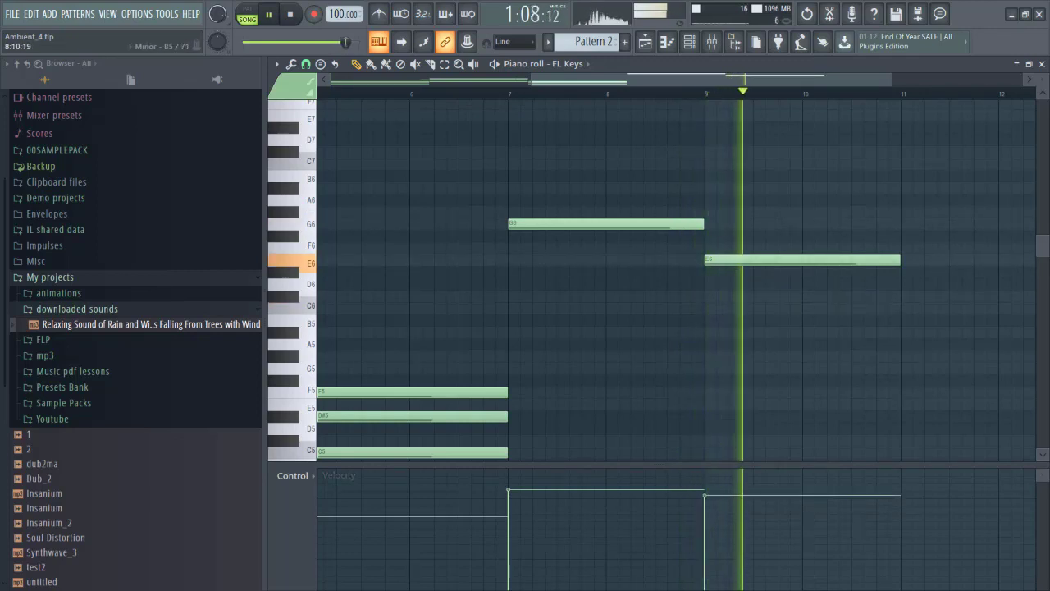
scroll(738, 345, down, 3)
key(ctrl+s)
key(space)
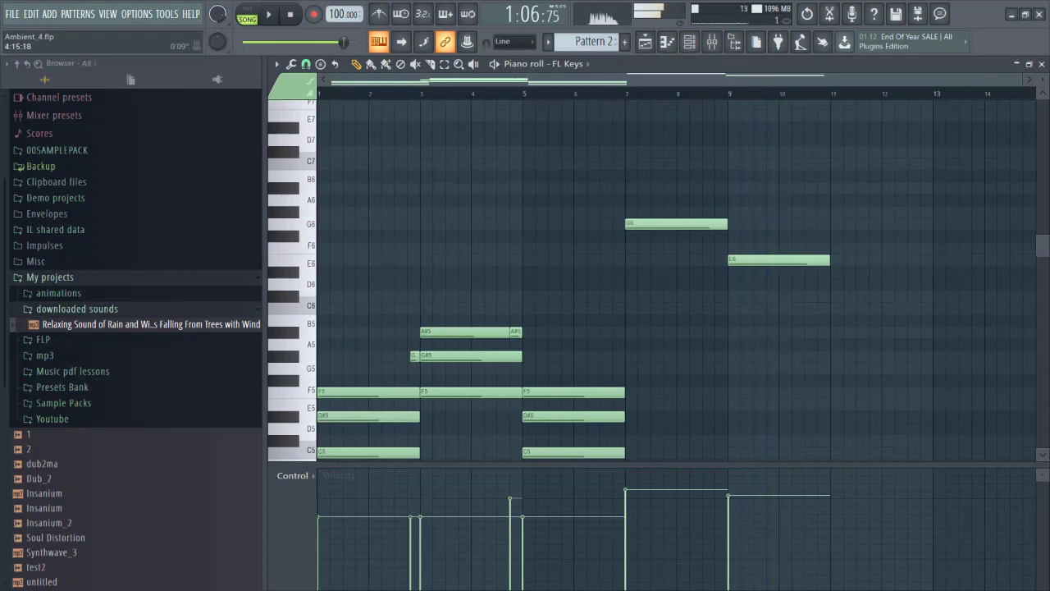
Play the arrangement from bar 21 and check the playlist clips against the mixer levels.
key(space)
key(F9)
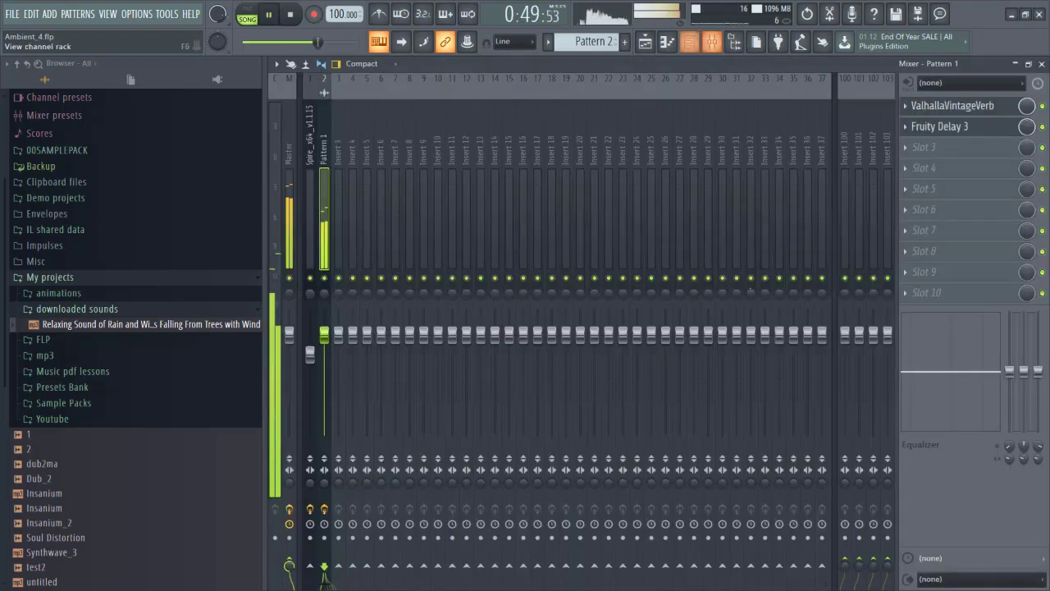
key(F5)
key(space)
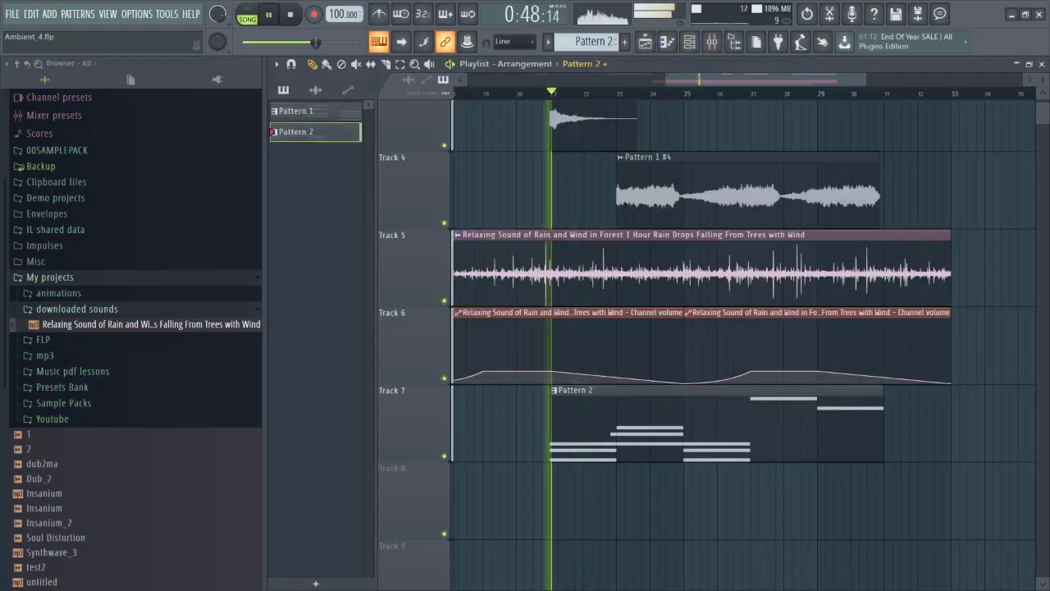
key(F9)
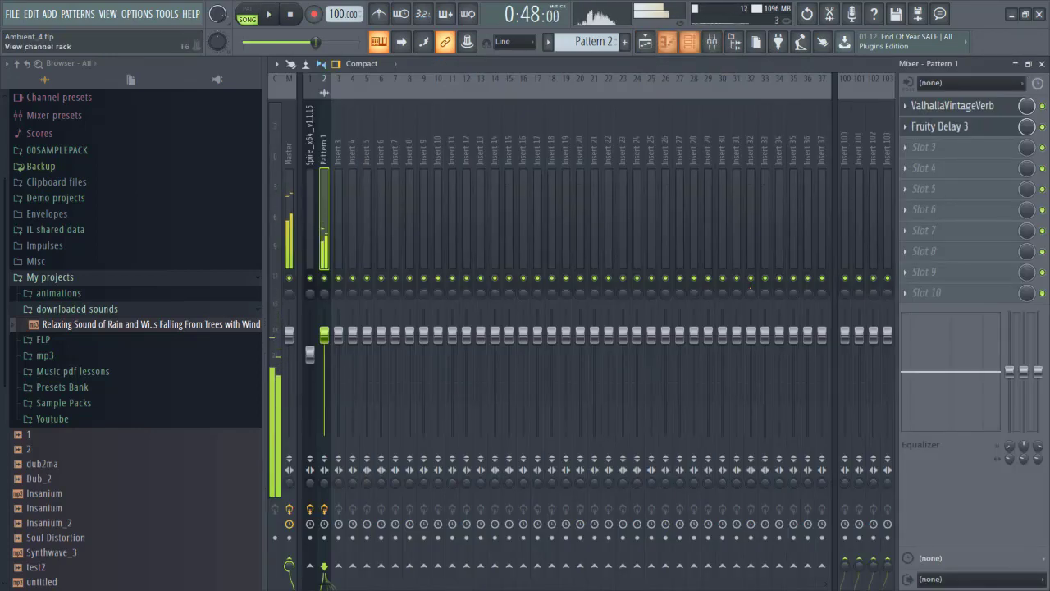
key(F6)
key(F6)
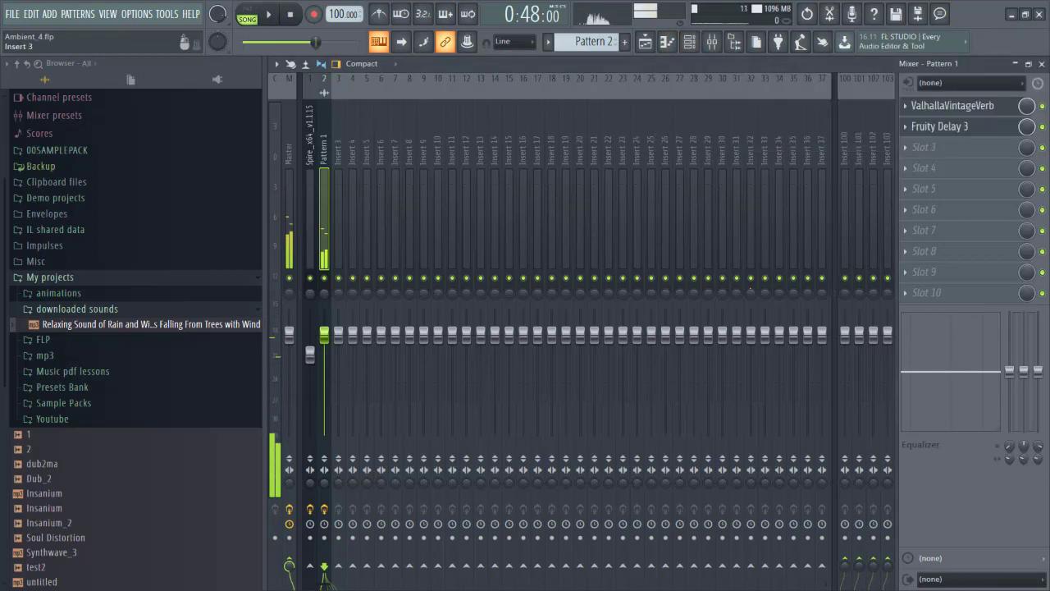
key(space)
key(s)
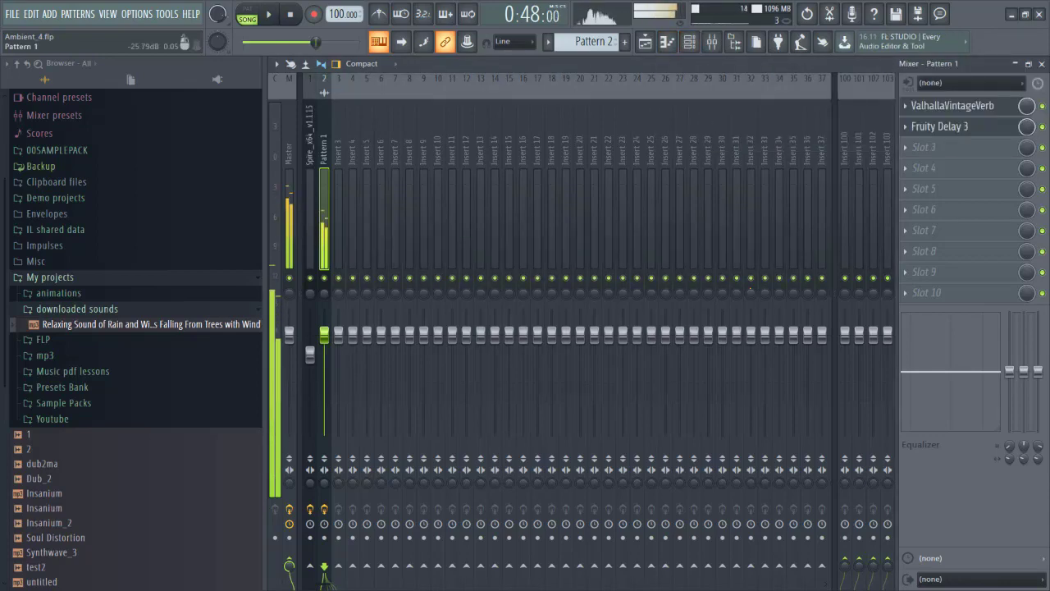
Load Fruity Parametric EQ 2 into slot 3 of the Pattern 1 mixer track and solo that track.
click(944, 147)
click(722, 232)
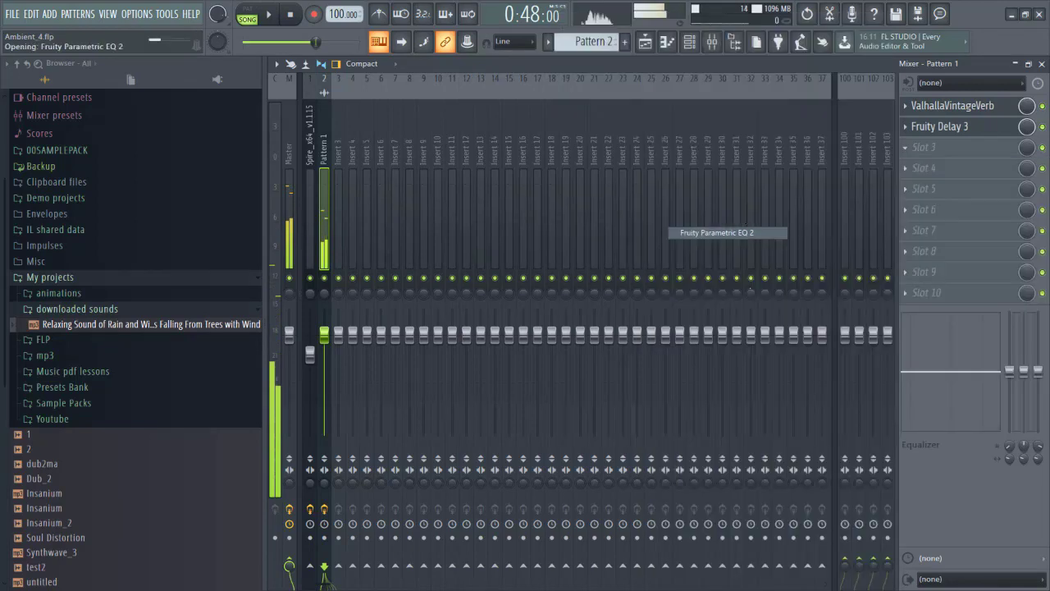
drag(349, 115, 545, 187)
right_click(324, 279)
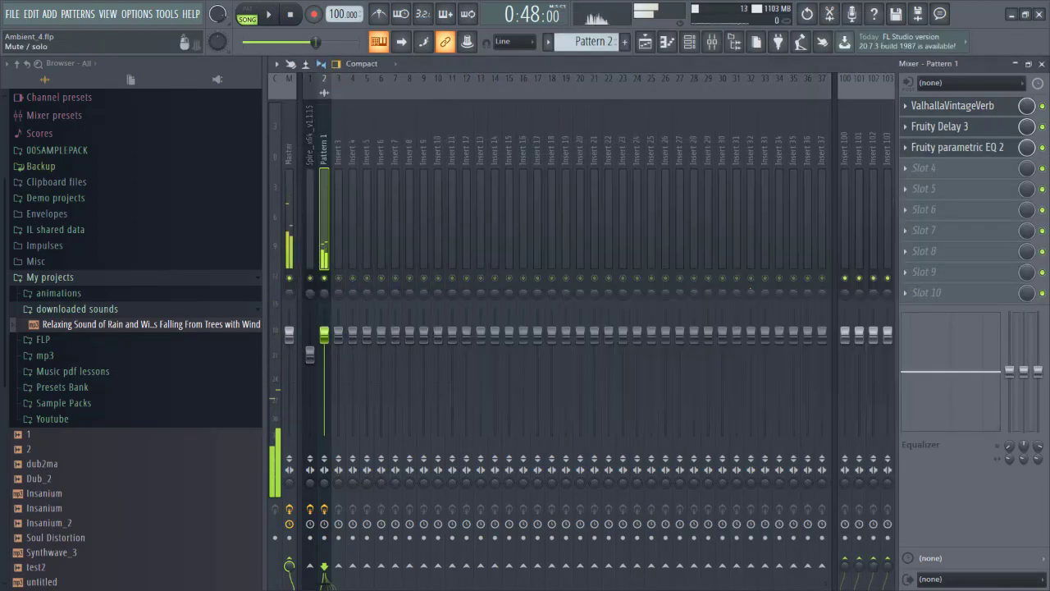
key(space)
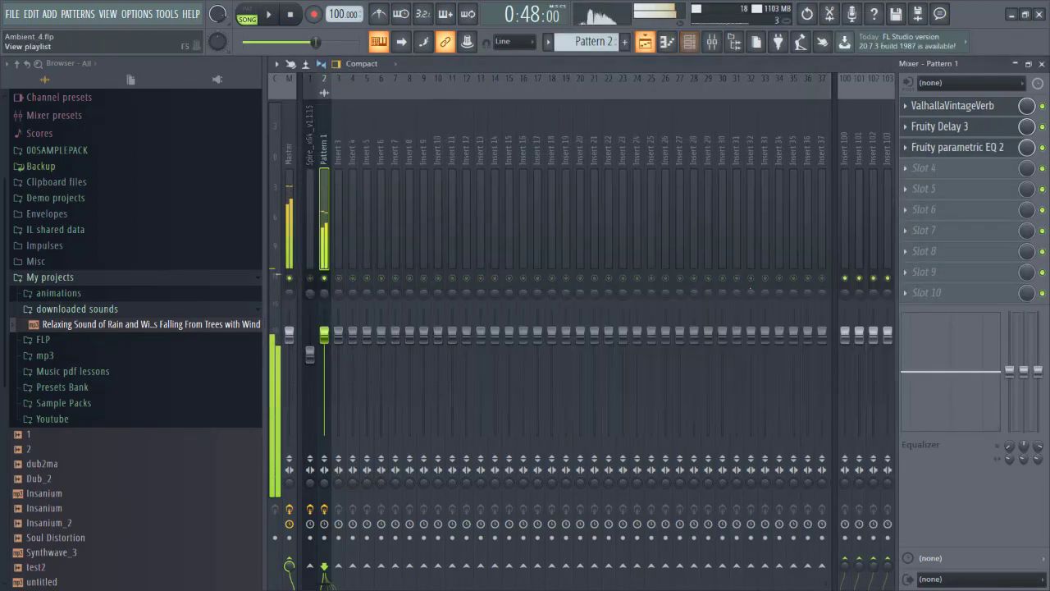
Route the FL Keys channel to mixer track 3 and play it alongside the Pattern 1 track.
key(F5)
key(F6)
click(764, 97)
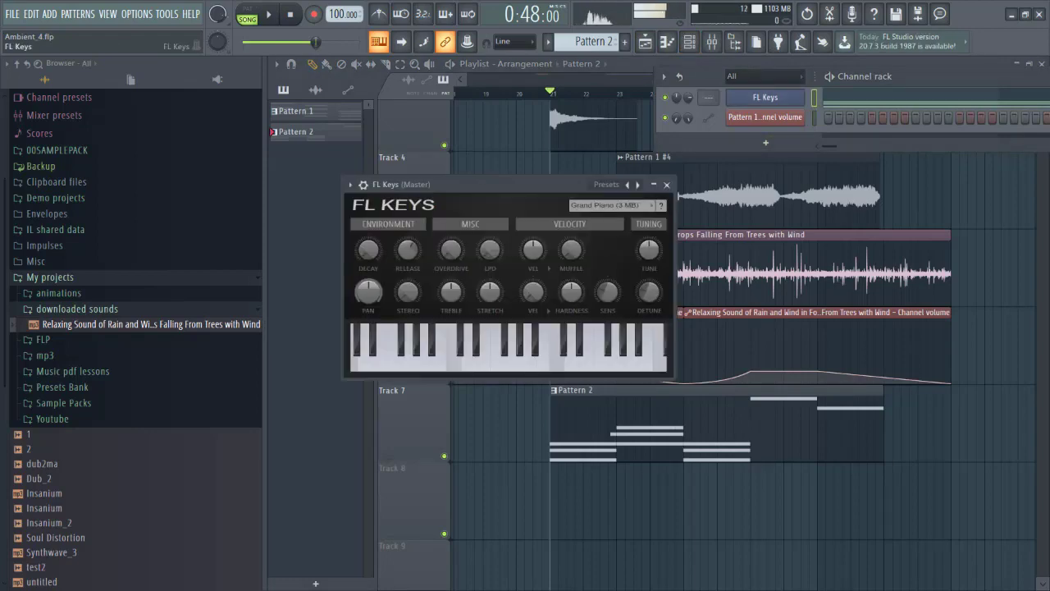
key(F9)
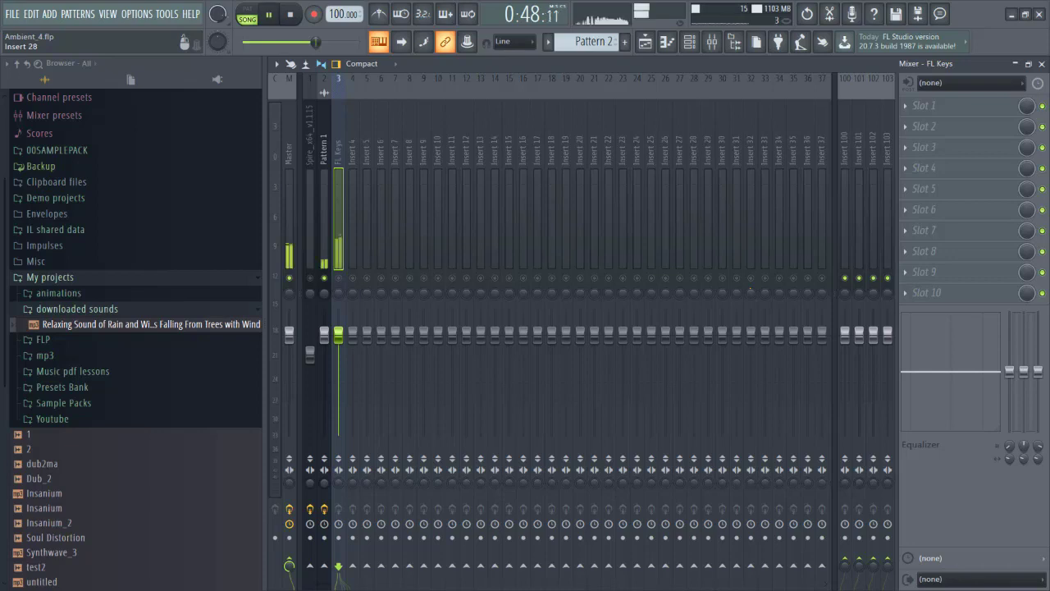
click(690, 41)
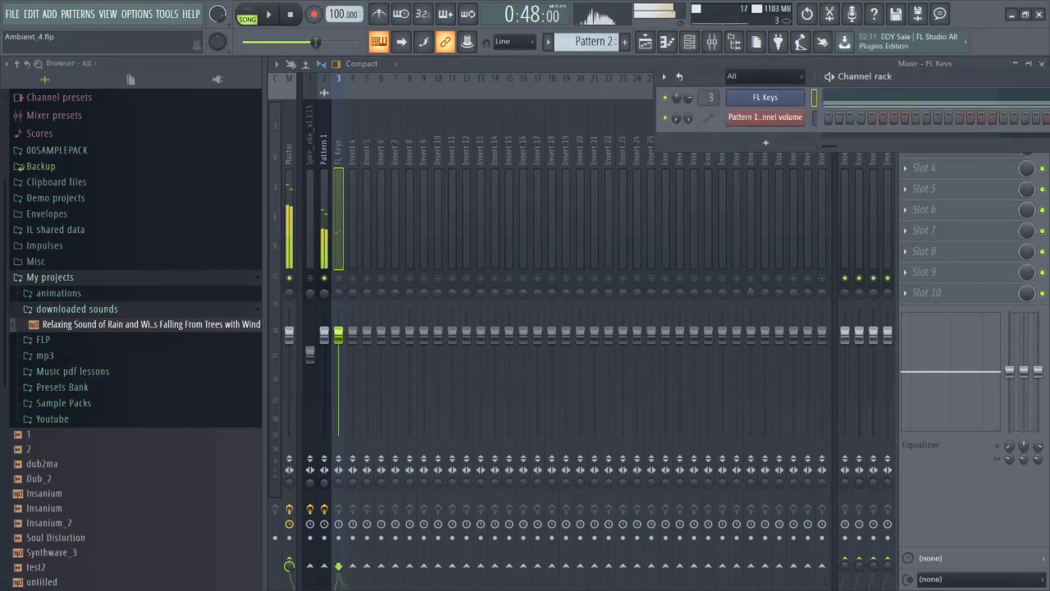
click(324, 213)
key(space)
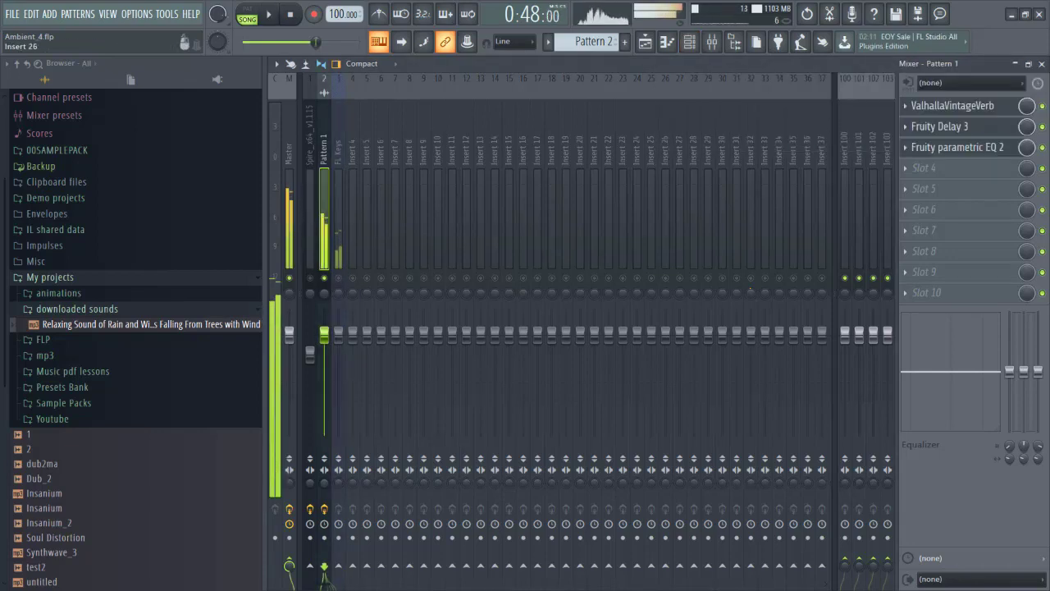
Route the rain and wind audio clip from playlist Track 5 to mixer track 4.
click(645, 42)
double_click(605, 289)
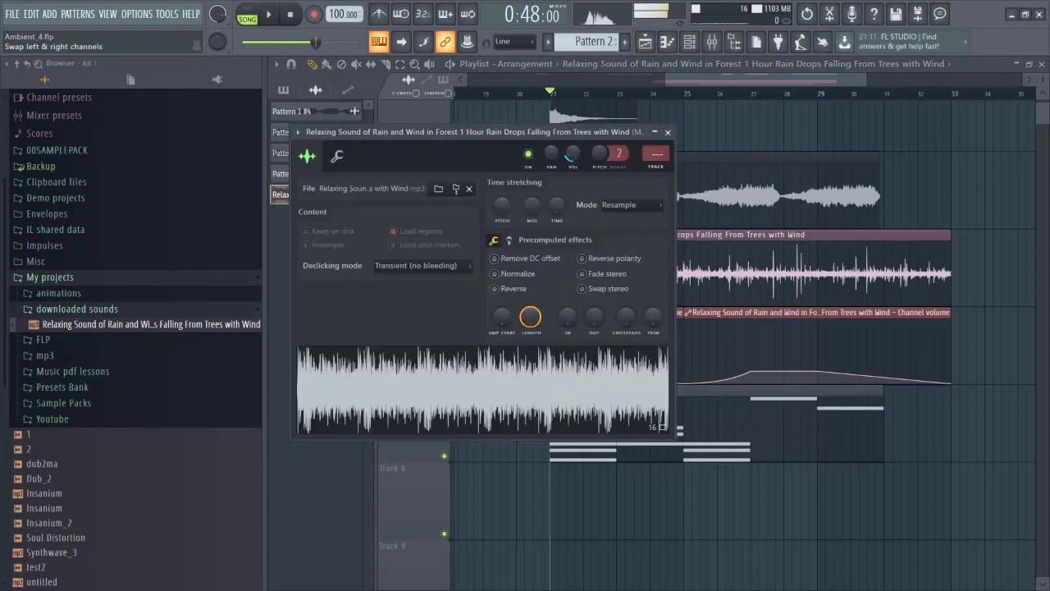
key(F9)
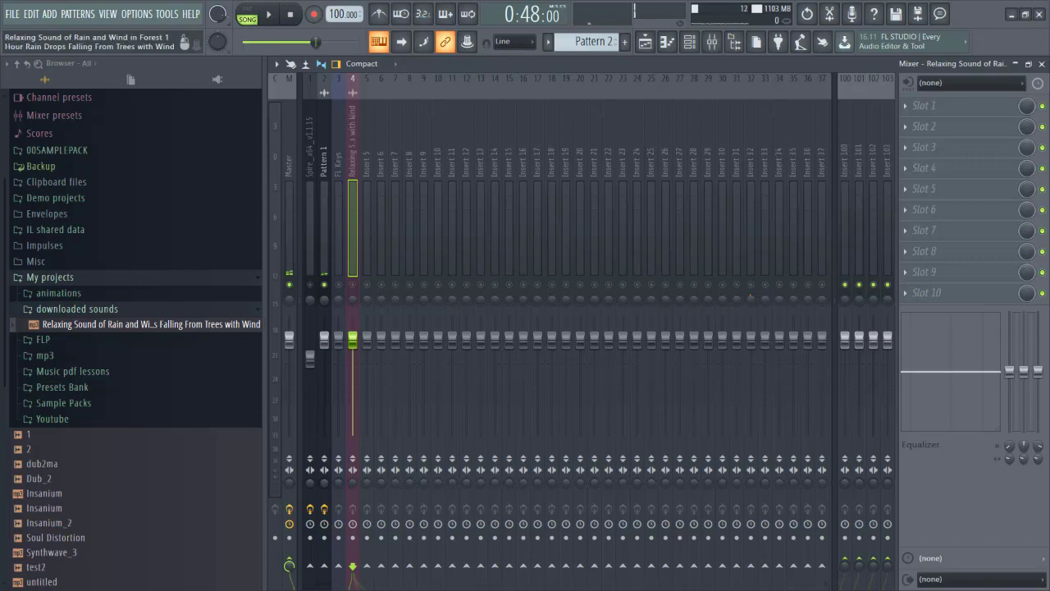
Add Fruity Parametric EQ 2 to slot 1 of the rain track and roll off its low end with band 1.
click(906, 105)
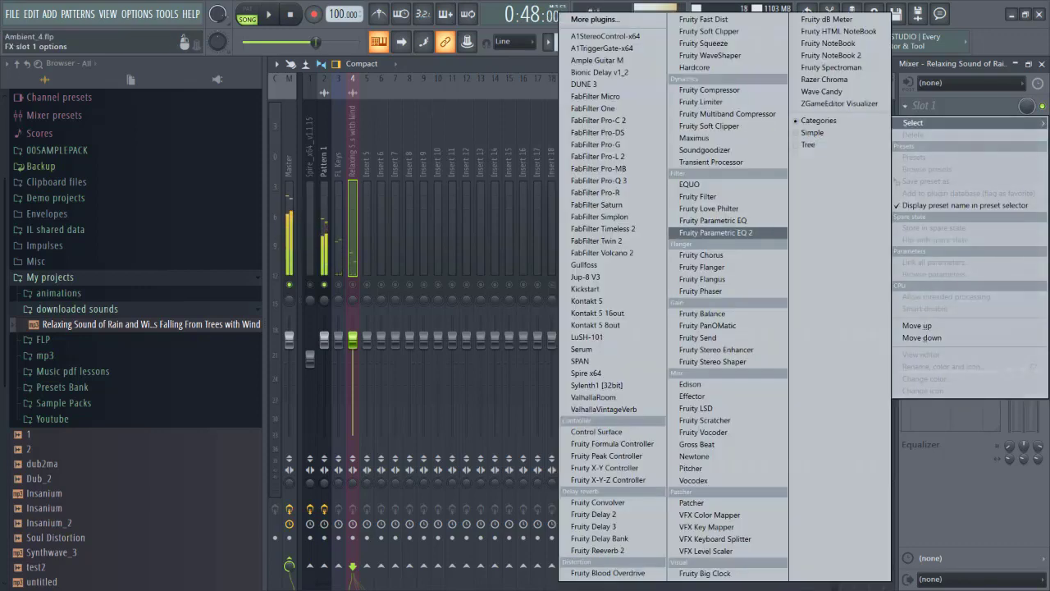
click(728, 233)
drag(371, 261, 401, 318)
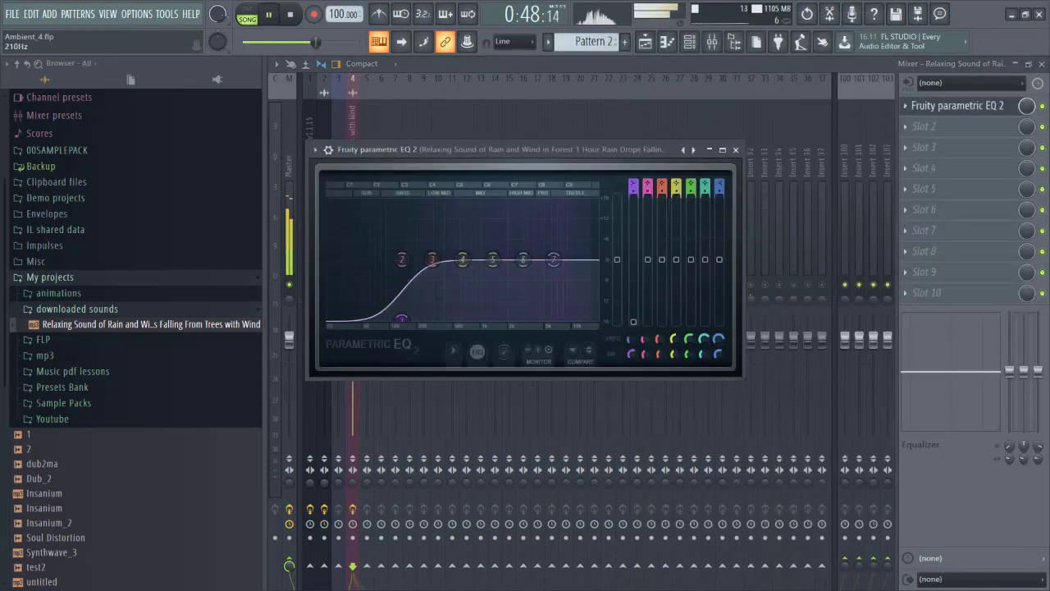
drag(523, 261, 559, 289)
right_click(559, 289)
click(581, 307)
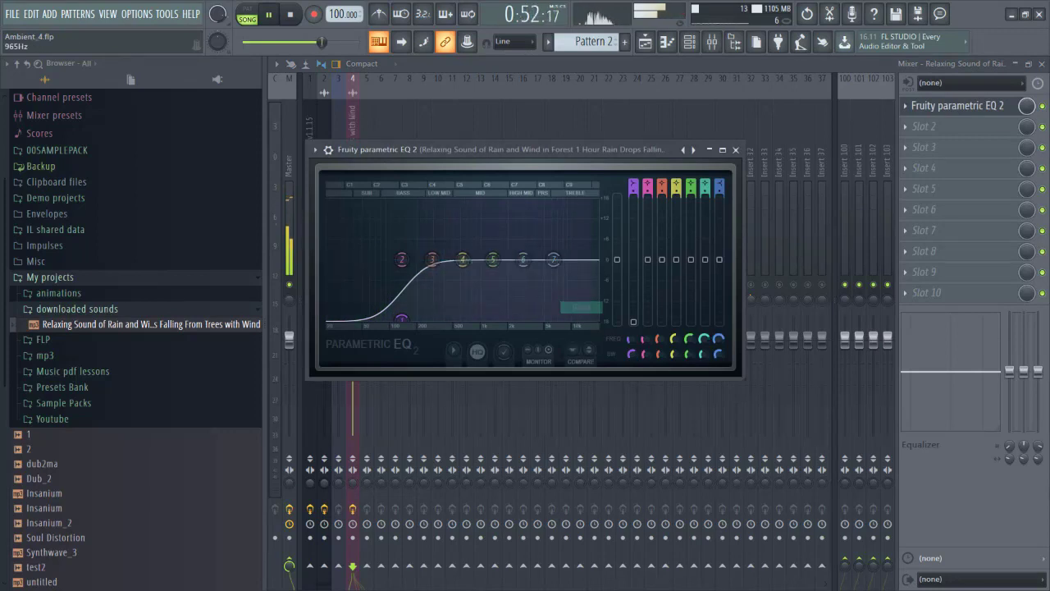
Move the EQ window aside and compare the levels of the FL Keys, Pattern 1 and rain tracks during playback.
drag(566, 150, 724, 135)
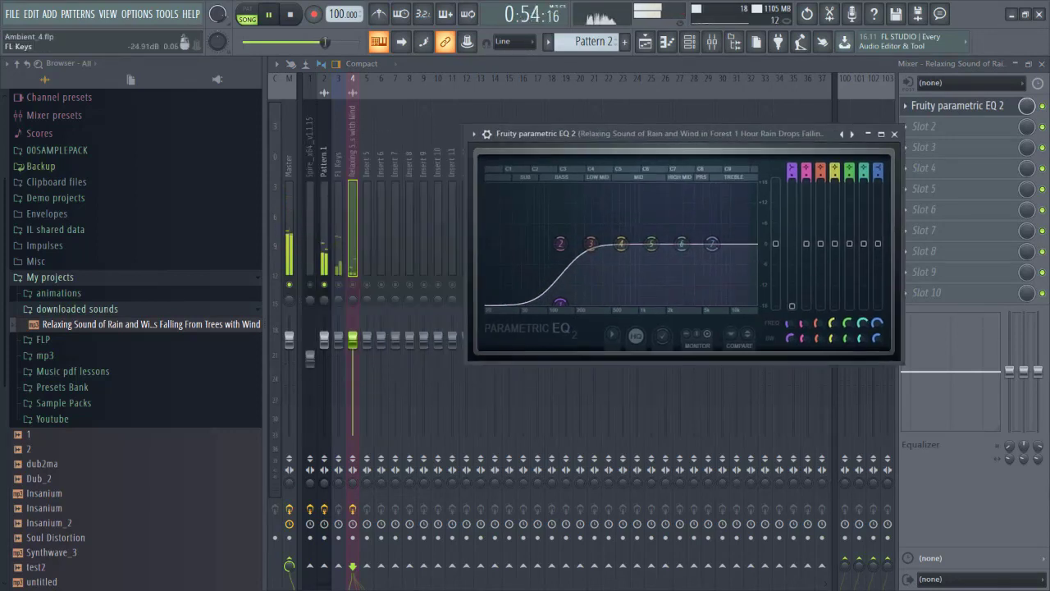
click(339, 213)
click(324, 213)
click(353, 214)
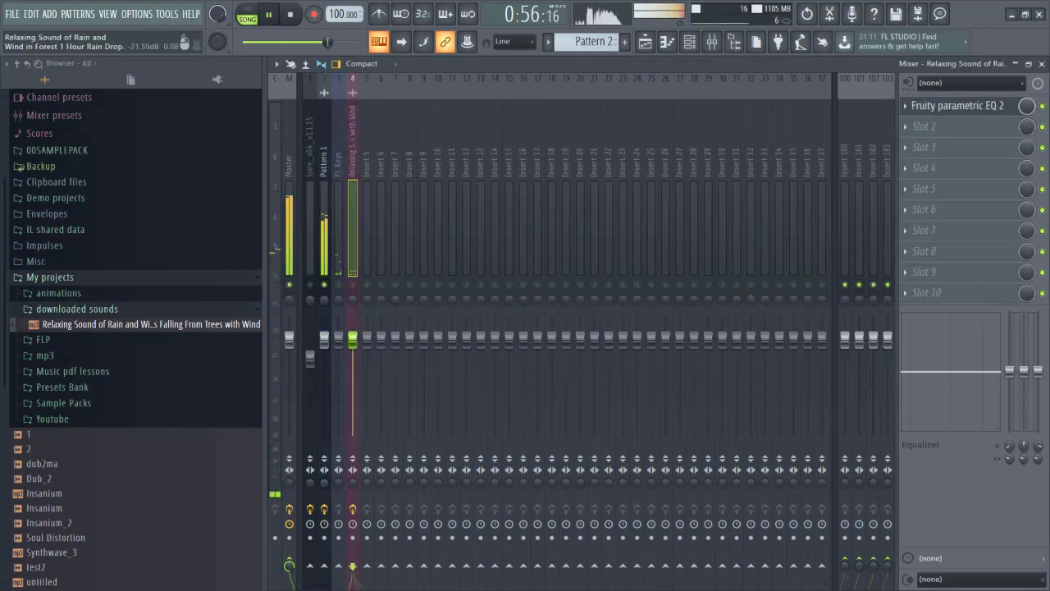
key(space)
Try a steep low cut with band 1 of Fruity Parametric EQ 2 on the Pattern 1 track.
click(324, 222)
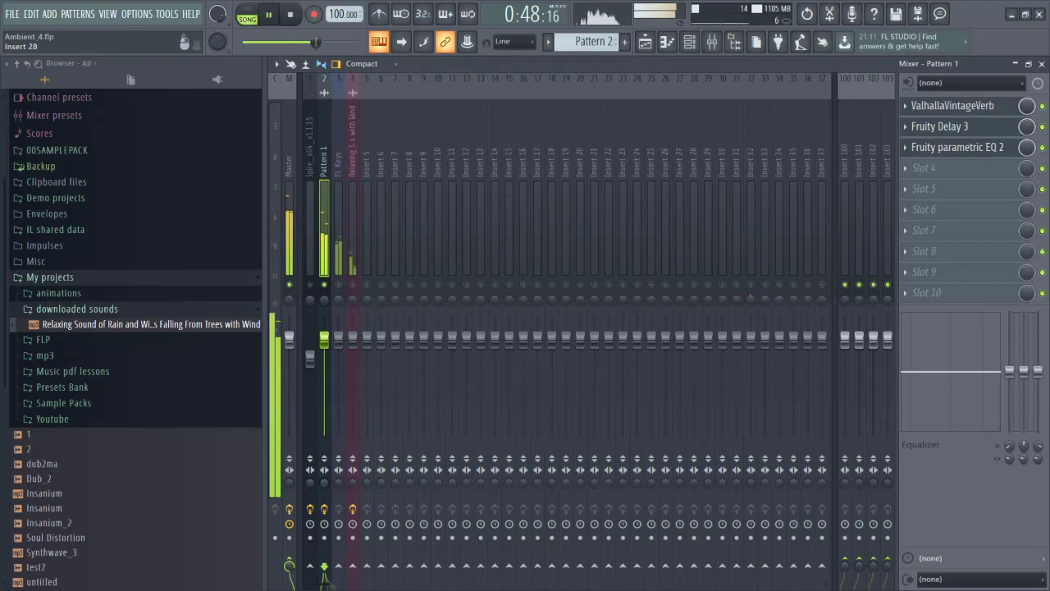
click(958, 147)
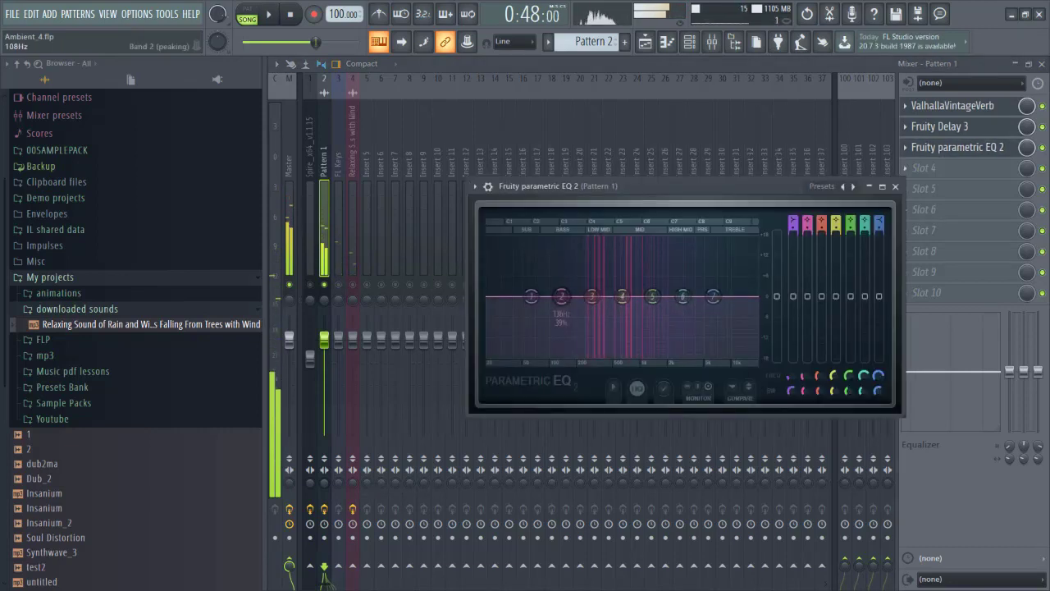
drag(550, 336, 601, 355)
key(space)
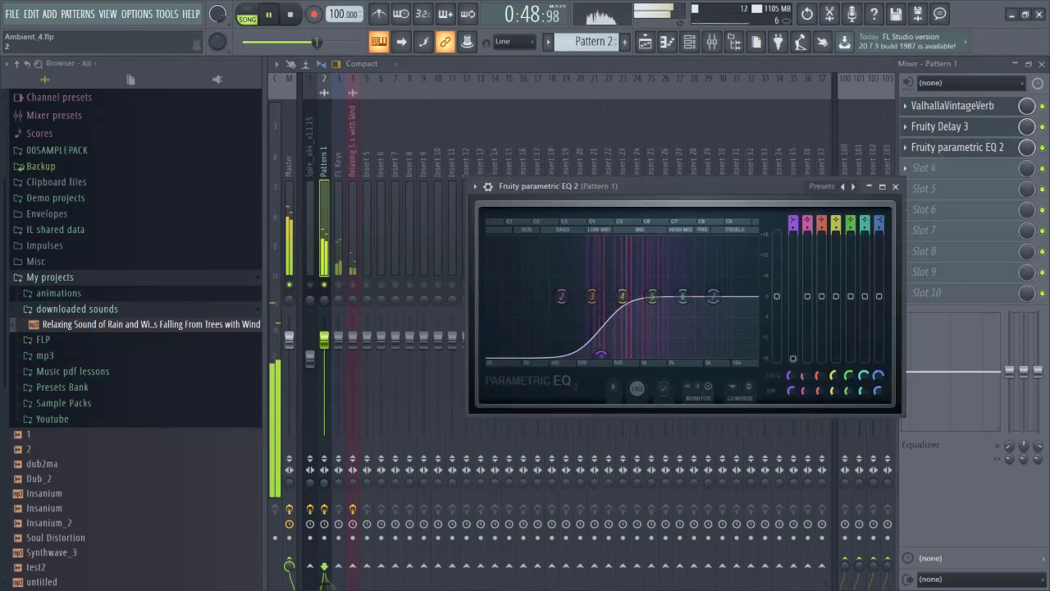
click(632, 460)
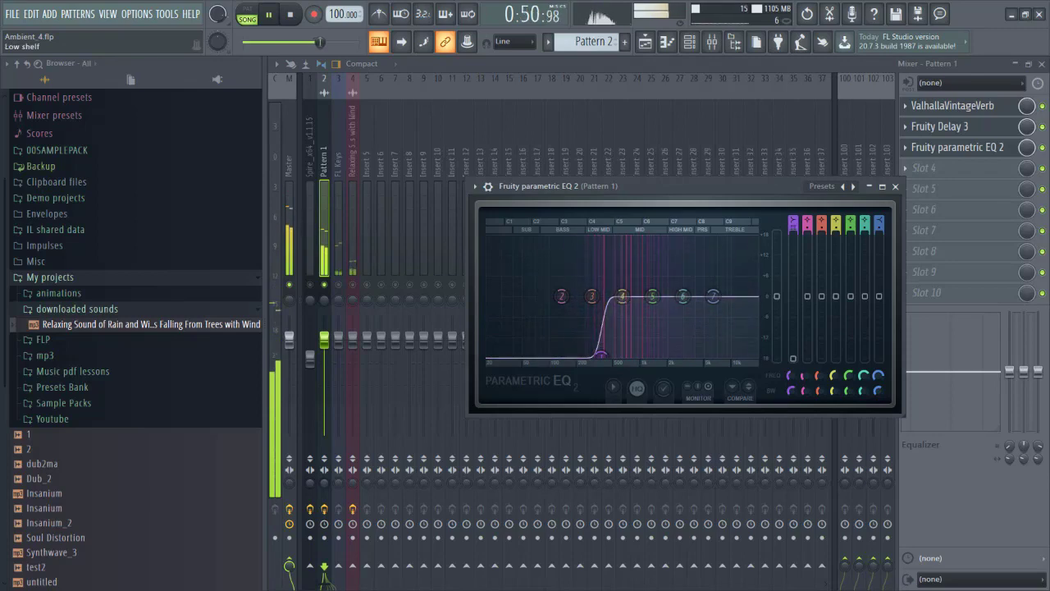
Replace the Fruity Parametric EQ 2 in slot 3 of the Pattern 1 track with FabFilter Pro-Q 3.
click(905, 148)
click(915, 177)
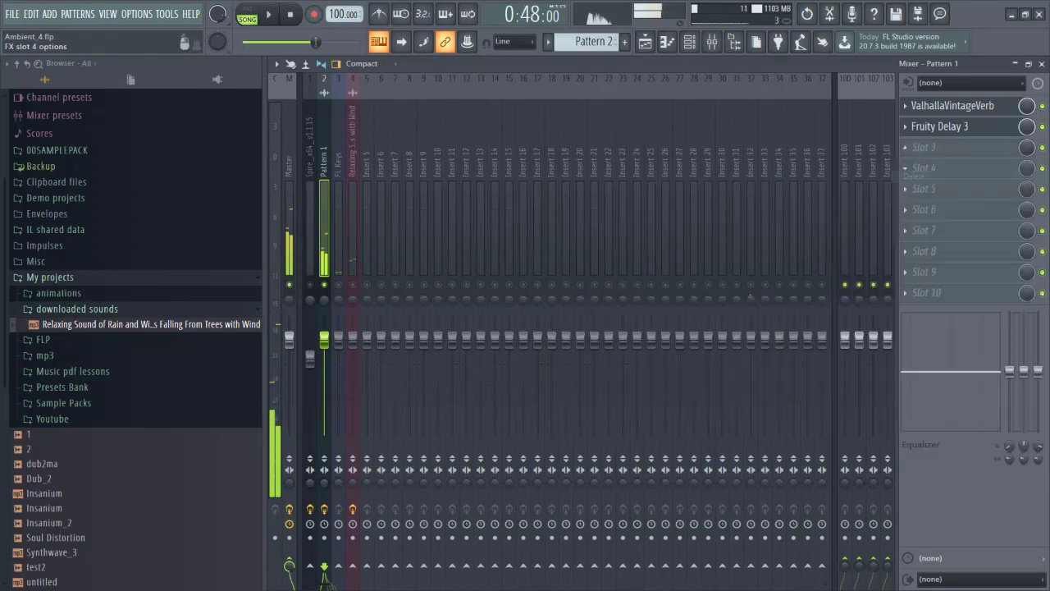
click(905, 148)
mouse_move(914, 164)
click(599, 181)
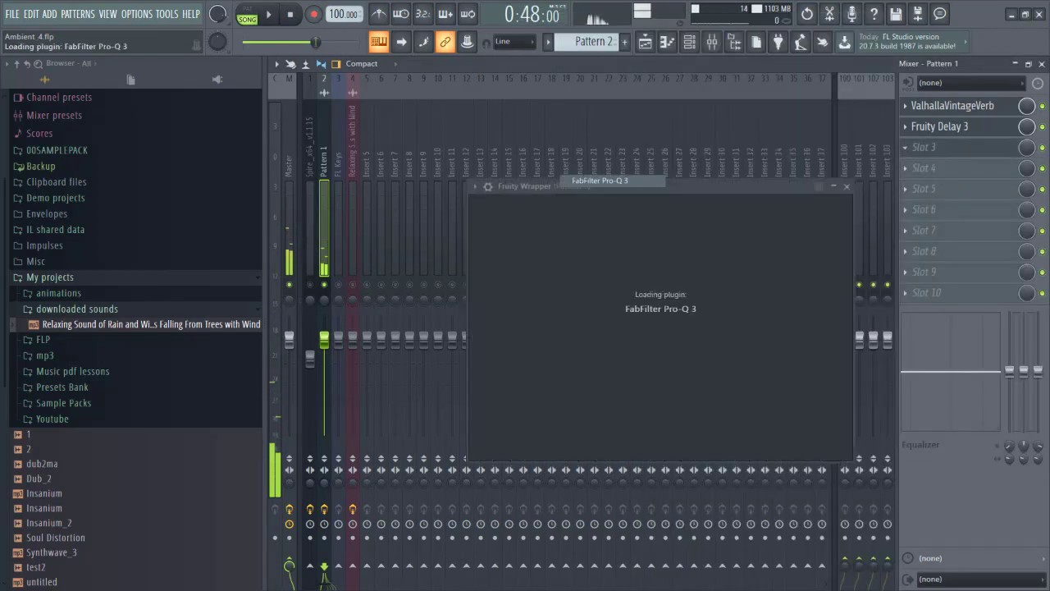
drag(649, 183, 568, 55)
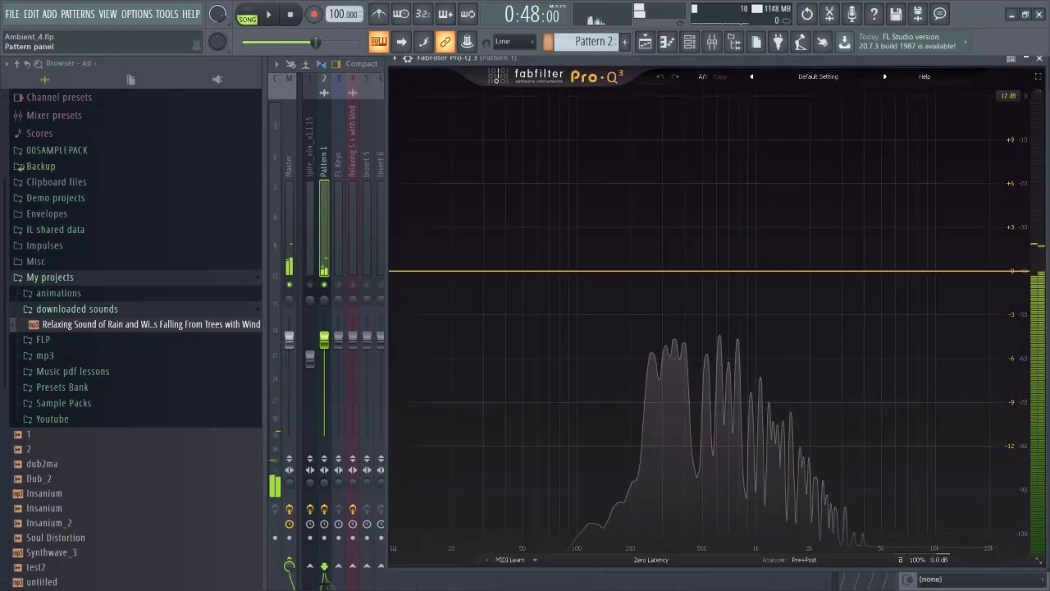
Add a 12 dB/oct low-cut band at about 176 Hz to Pattern 1 in Pro-Q 3.
key(space)
click(410, 271)
drag(410, 271, 622, 267)
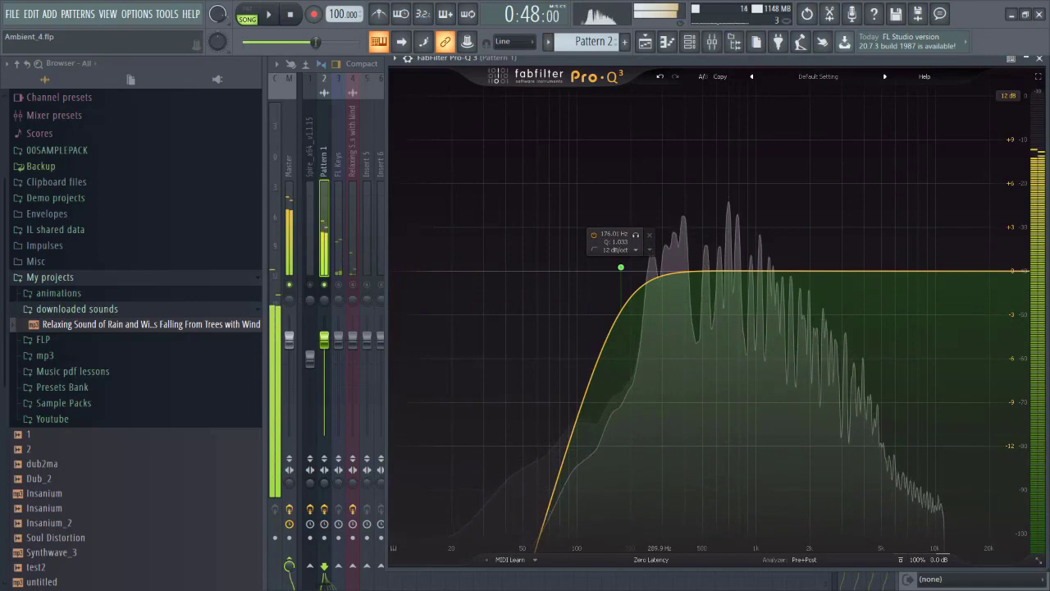
Sweep for the resonance near 370 Hz with a bell band boosted 30 dB and narrowed to Q 40.
drag(681, 271, 679, 99)
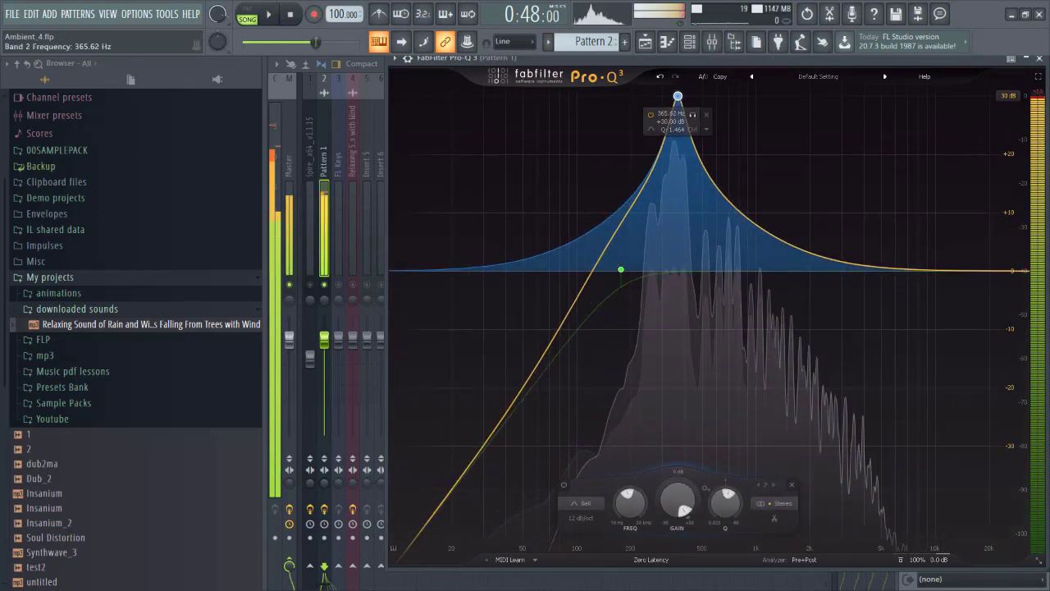
scroll(679, 96, up, 10)
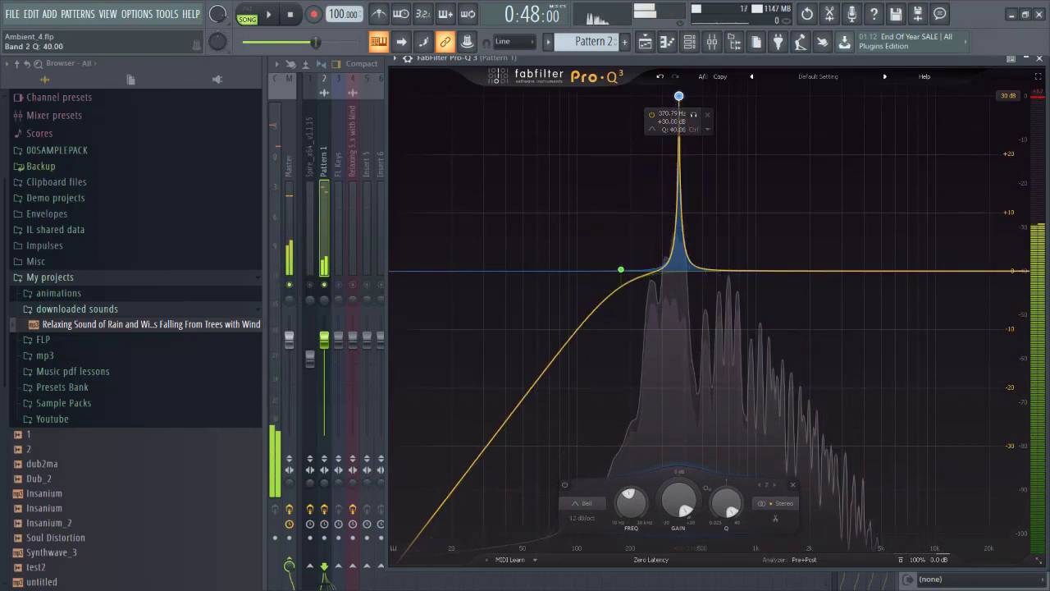
key(space)
drag(694, 114, 696, 115)
key(space)
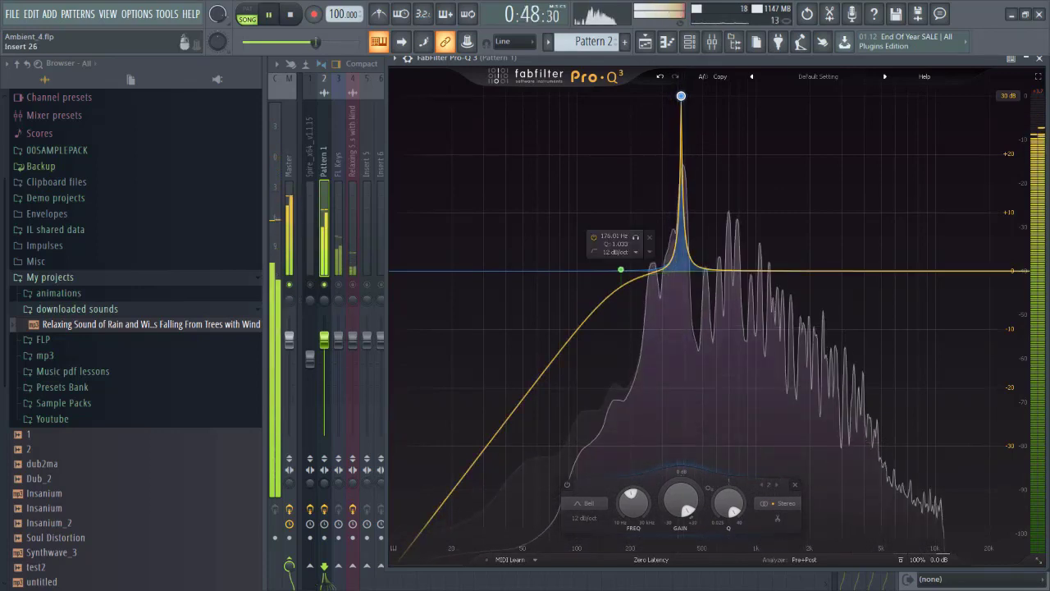
Lower the gain of the narrow bell near 370 Hz to about -13 dB and listen to the cut.
drag(681, 500, 681, 544)
key(space)
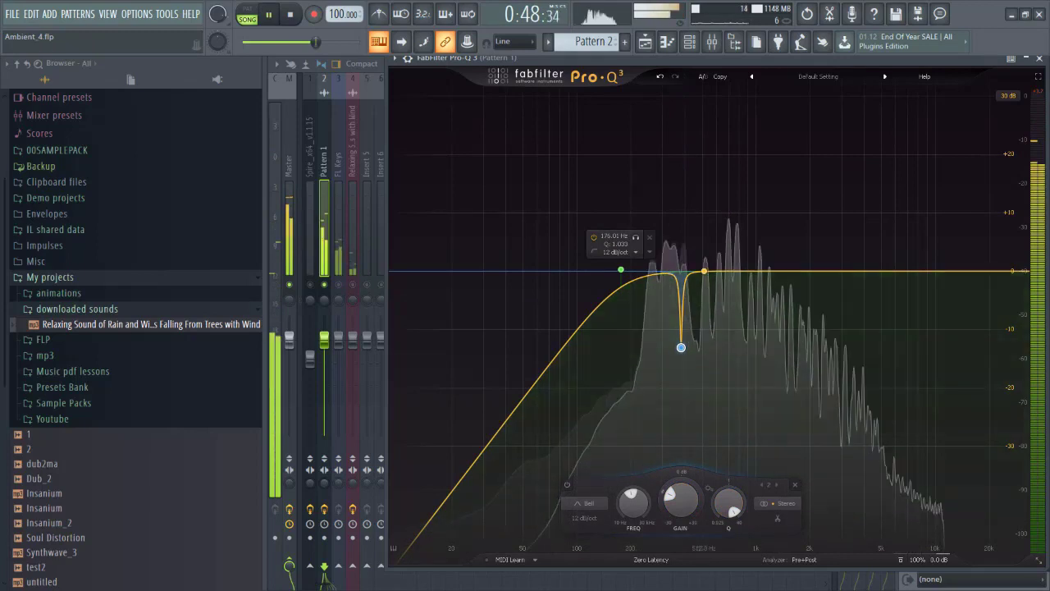
Add a bell band near 749 Hz in Pro-Q 3, boosted 30 dB and narrowed to Q 40, and audition it solo.
key(space)
drag(727, 270, 734, 96)
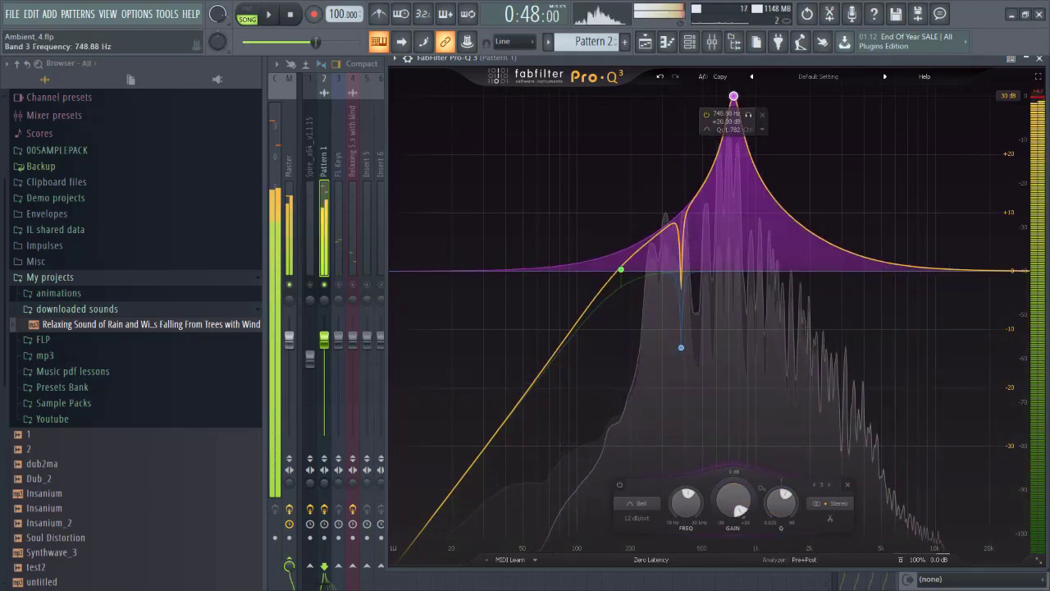
scroll(734, 96, up, 15)
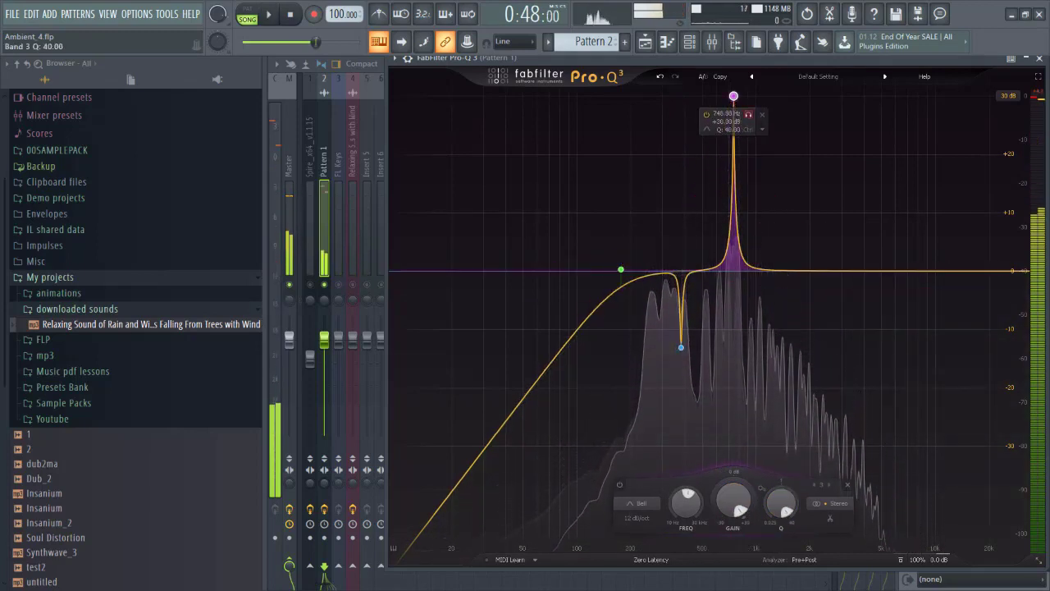
key(space)
click(748, 114)
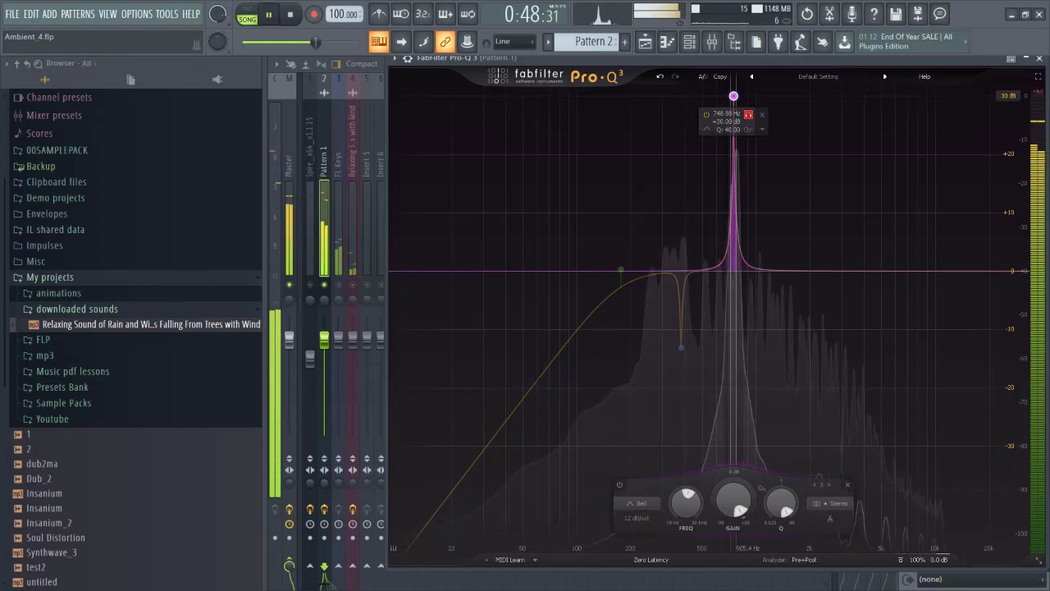
Lower the narrow 749 Hz bell to about -6.3 dB and add bell cuts near 703 Hz at about -3.5 dB and below the 370 Hz notch.
drag(733, 501, 734, 566)
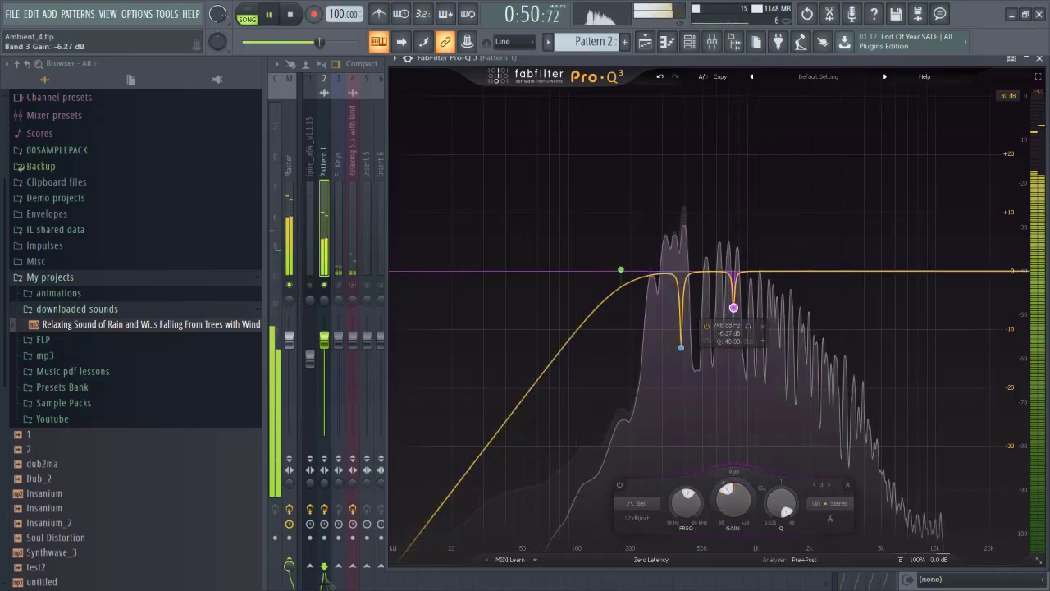
drag(718, 272, 728, 292)
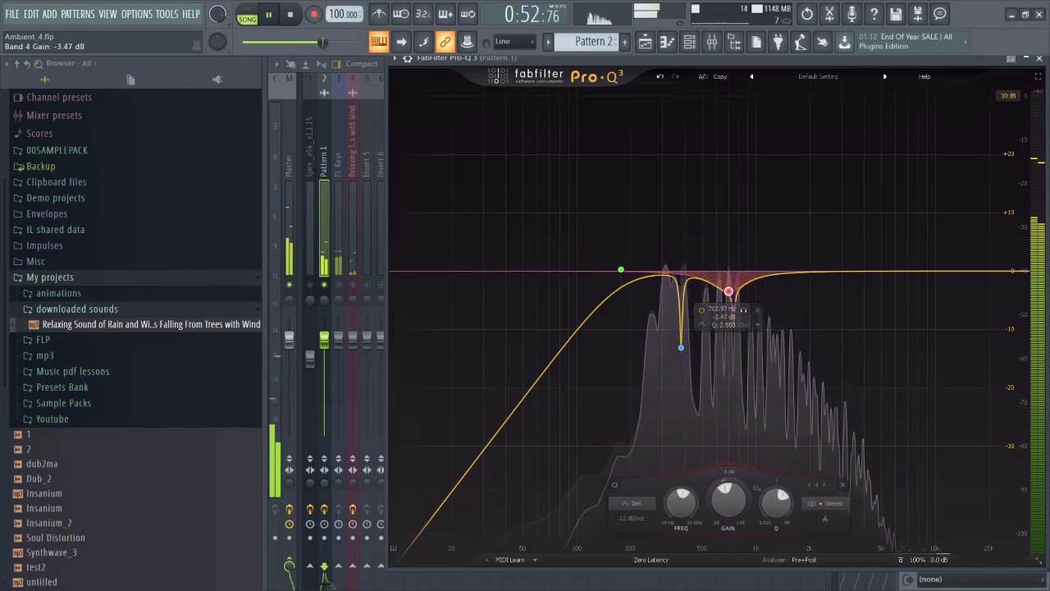
drag(666, 275, 661, 300)
Unsolo the Pattern 1 mixer track and stop playback.
click(326, 234)
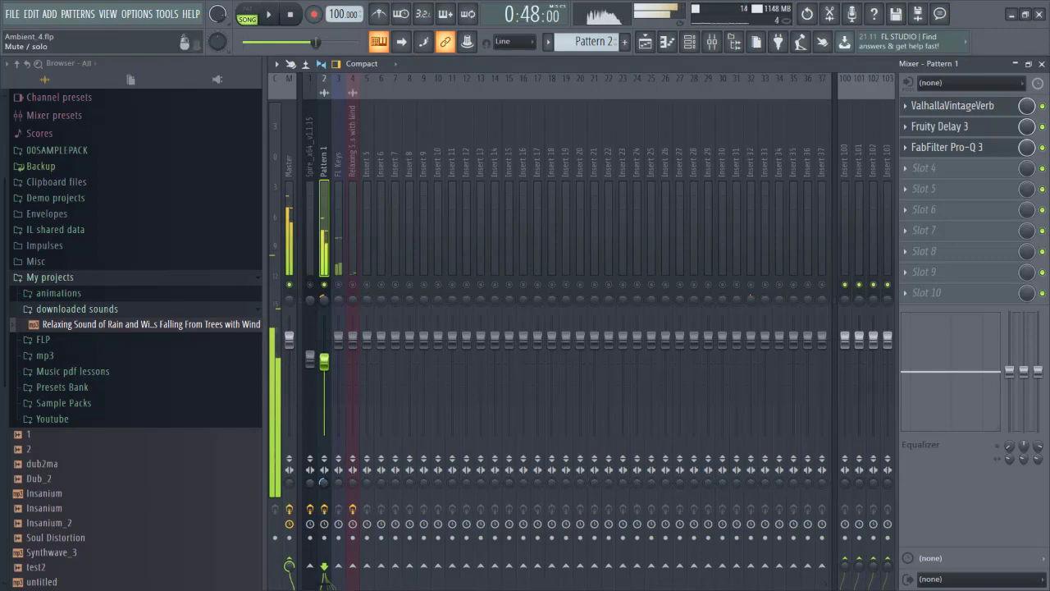
right_click(324, 285)
click(289, 14)
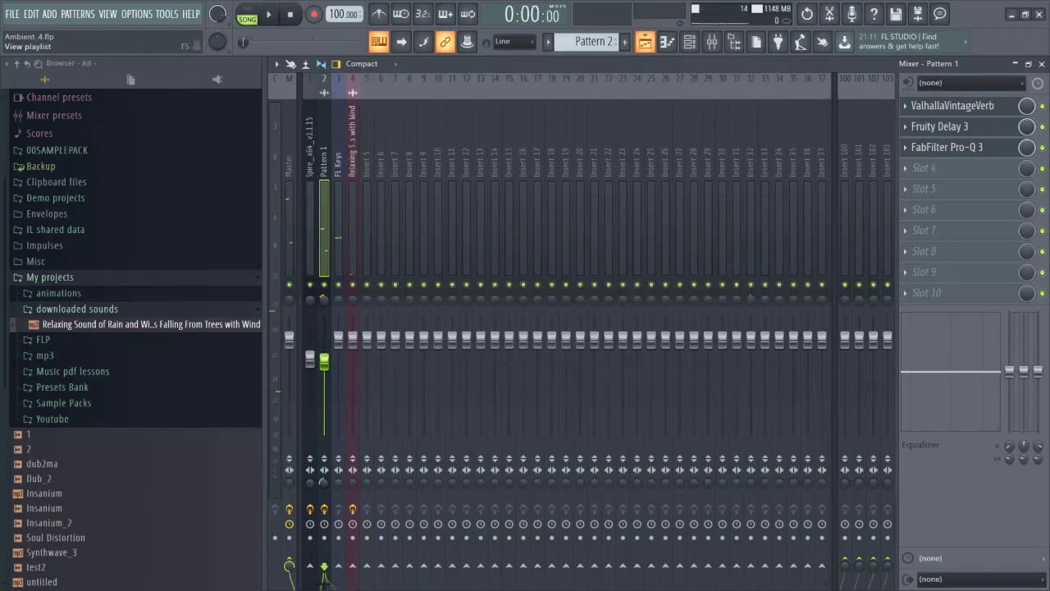
Play the arrangement from the start in the playlist and examine how the Pattern 1, rain and Pattern 2 clips follow each other.
click(645, 41)
key(space)
scroll(529, 156, up, 1)
drag(525, 156, 812, 215)
scroll(749, 205, down, 2)
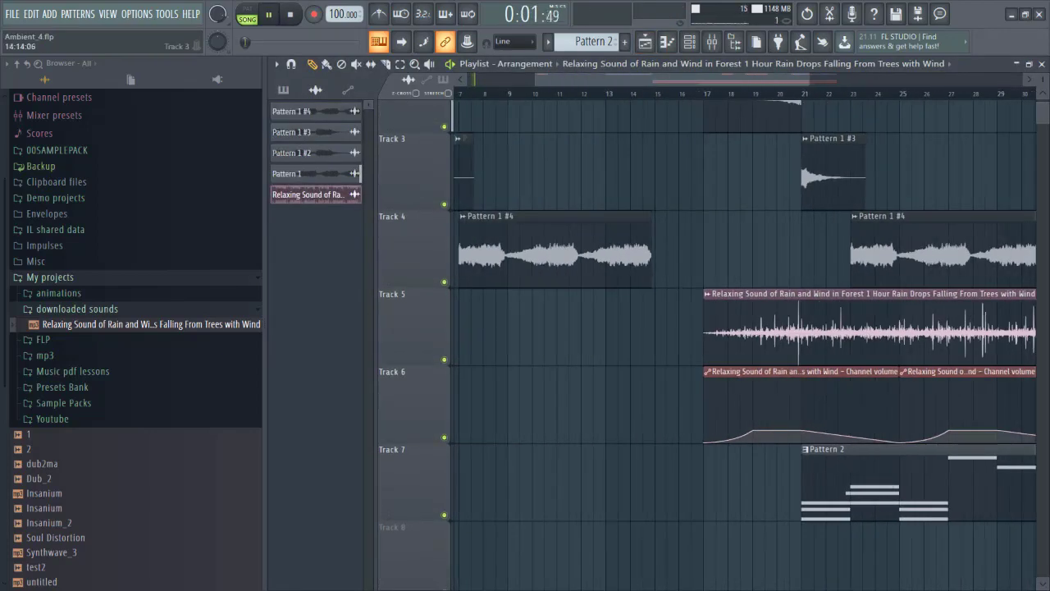
drag(651, 164, 796, 205)
scroll(796, 205, down, 2)
click(507, 136)
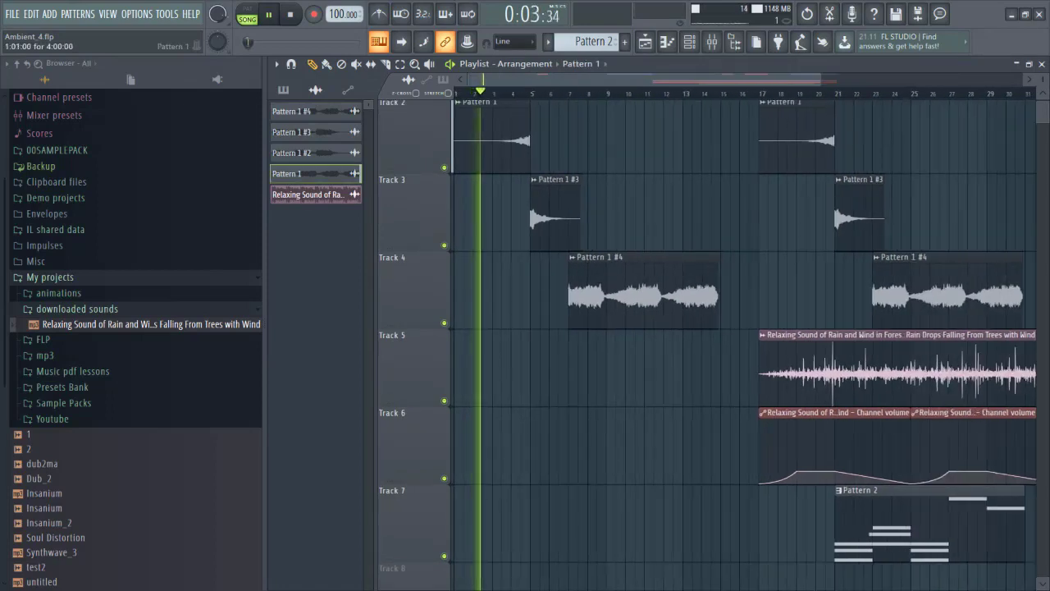
double_click(504, 135)
key(Escape)
scroll(502, 139, up, 1)
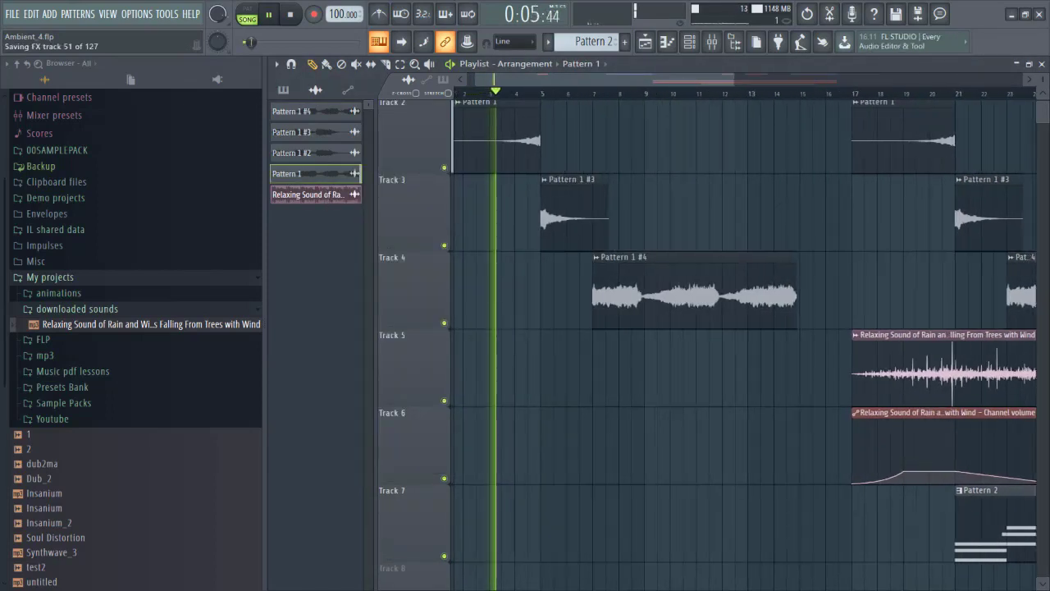
drag(501, 139, 696, 151)
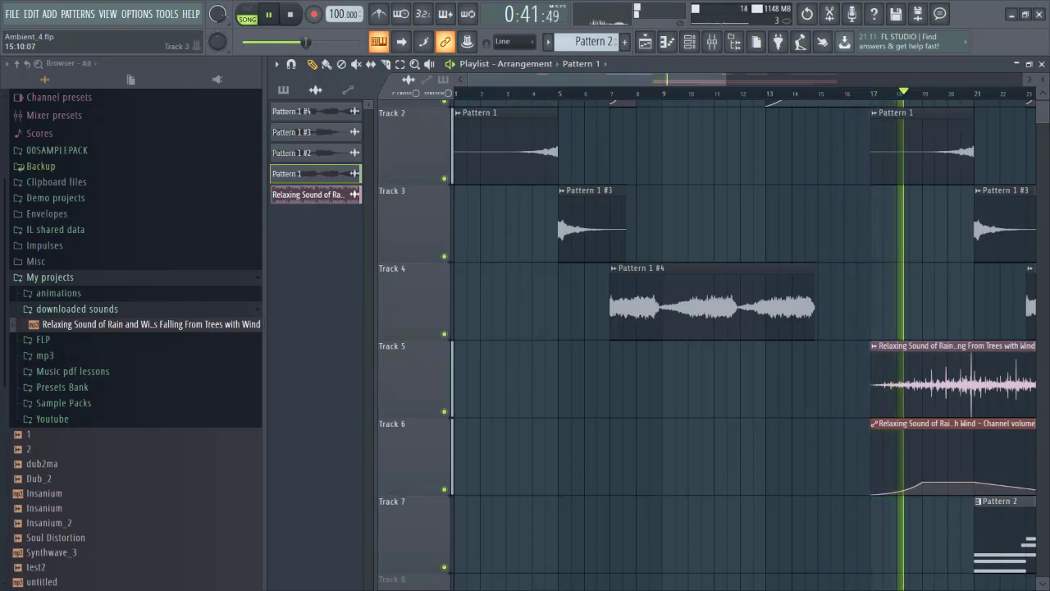
scroll(743, 345, up, 1)
scroll(743, 344, right, 4)
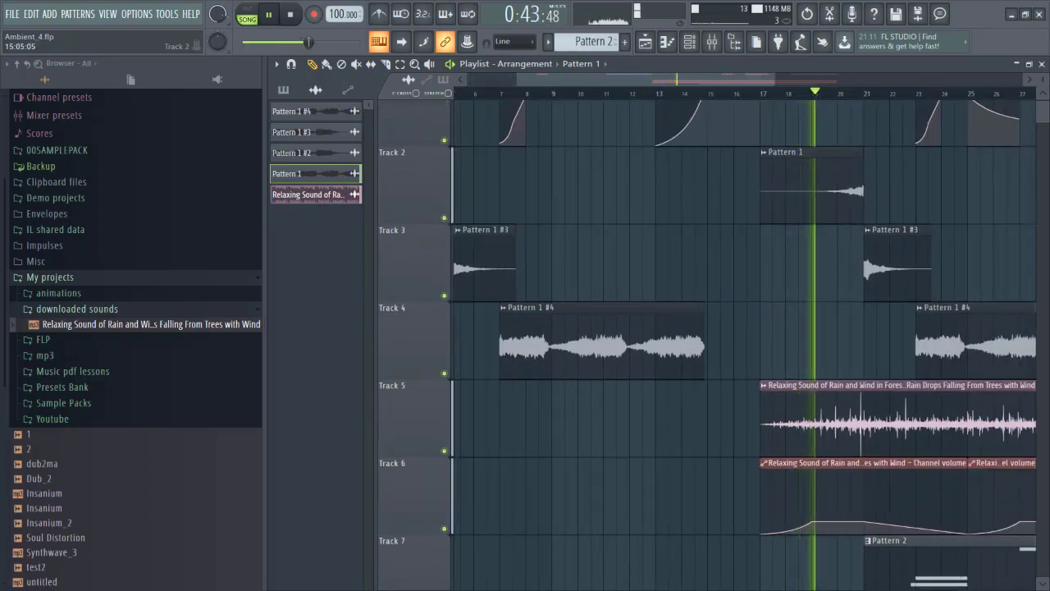
scroll(743, 345, down, 1)
scroll(742, 344, right, 5)
scroll(743, 344, up, 1)
scroll(743, 344, right, 1)
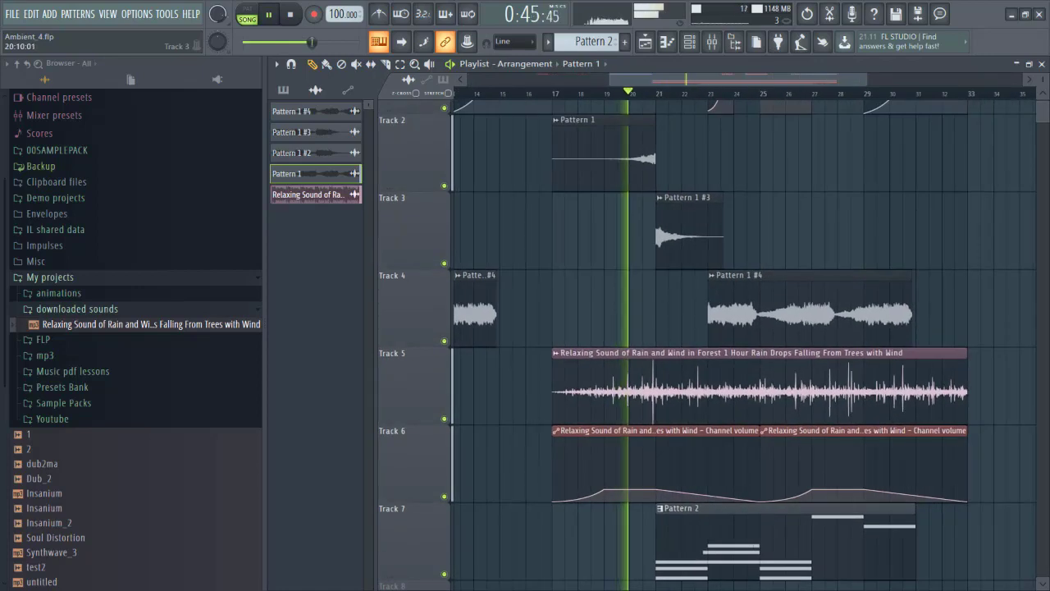
Try a treble boost with band 6 of Fruity Parametric EQ 2 on the rain track, and reset the band.
click(706, 386)
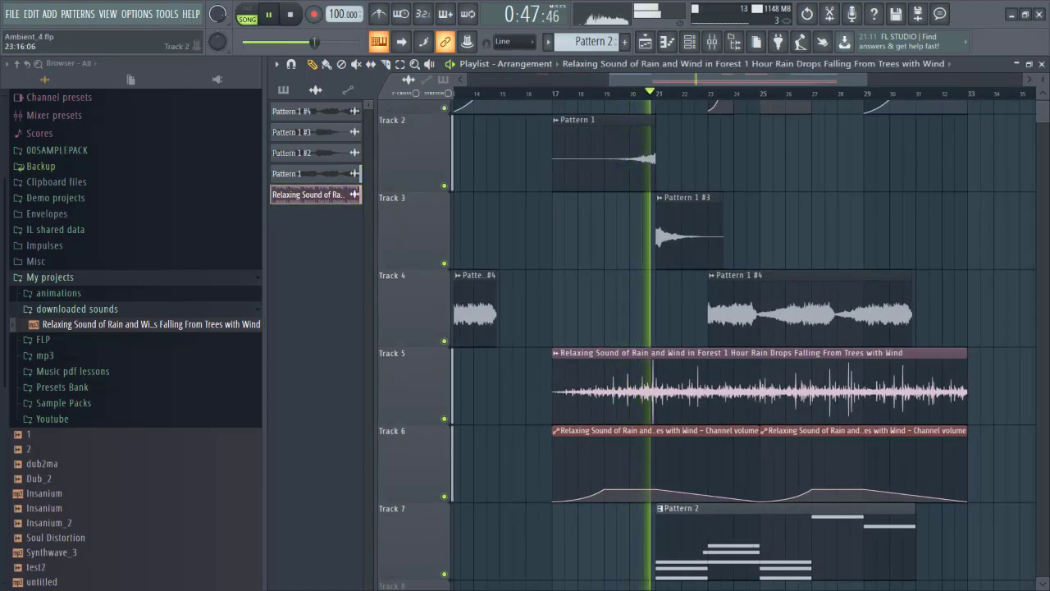
click(712, 42)
click(353, 230)
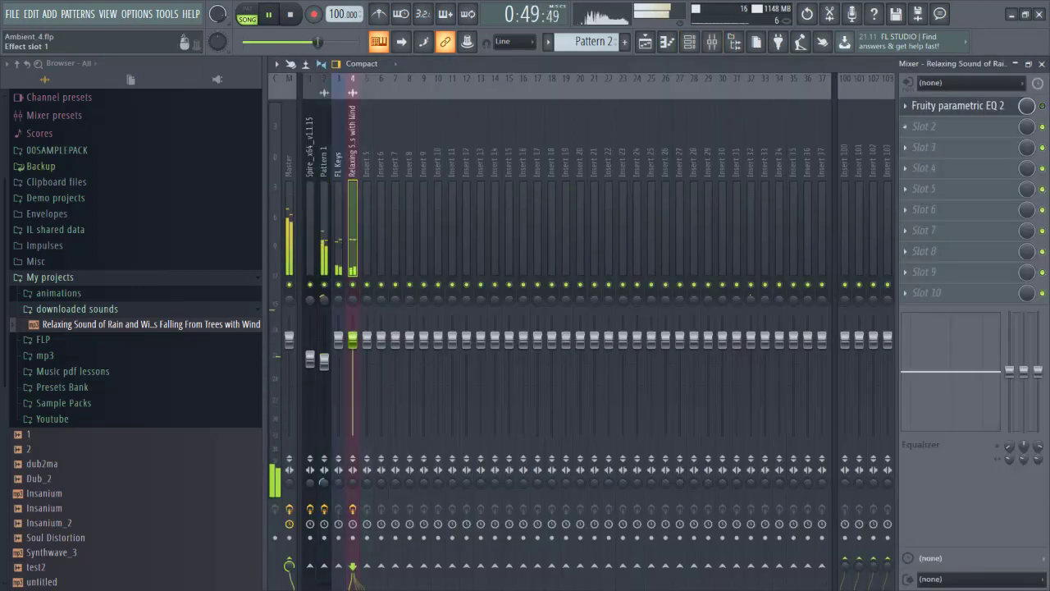
click(958, 105)
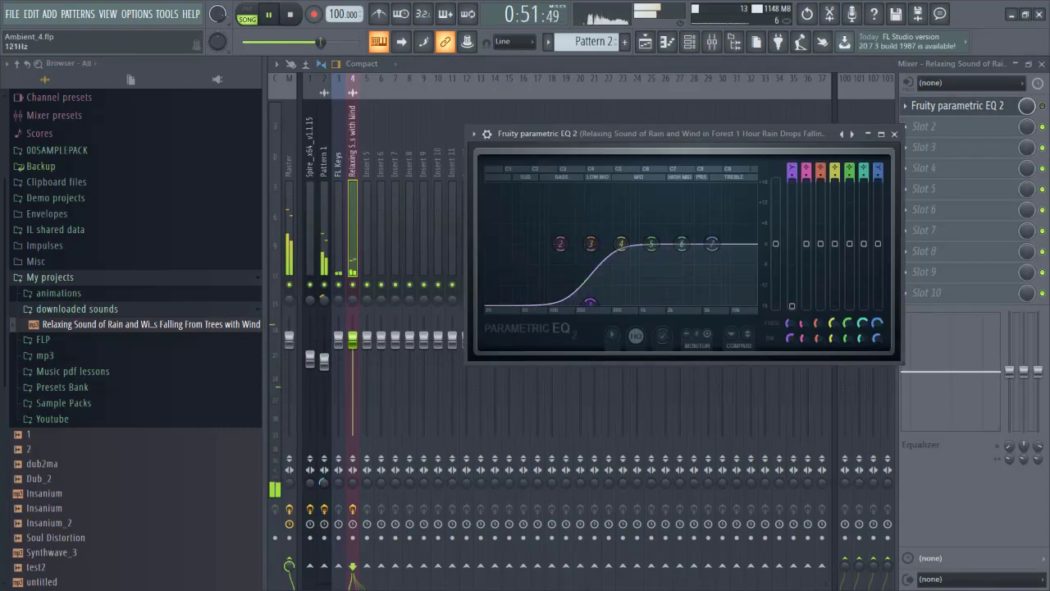
drag(682, 243, 711, 231)
right_click(711, 231)
click(733, 248)
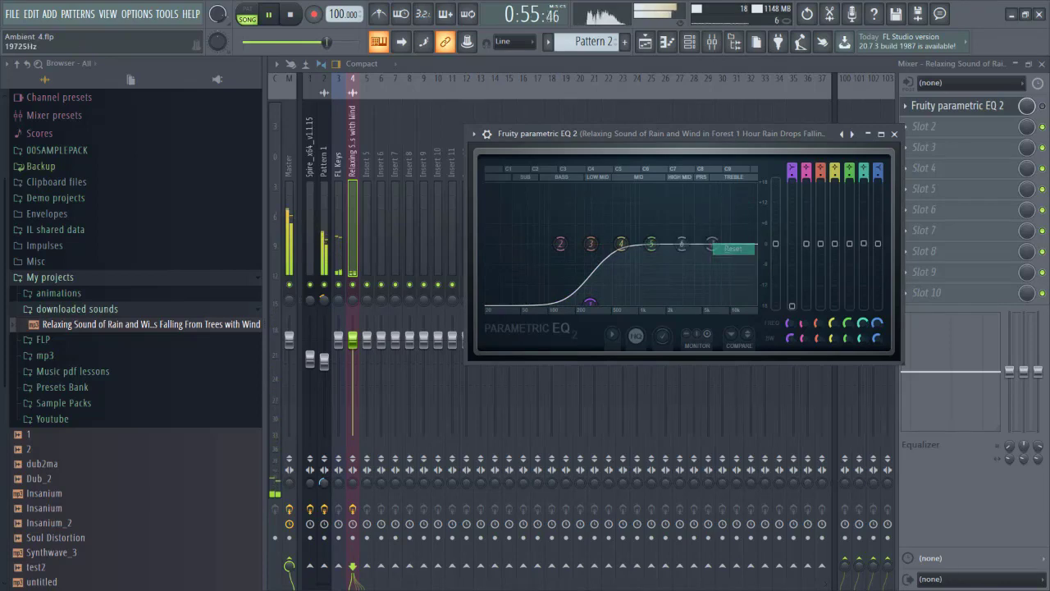
click(957, 105)
click(957, 105)
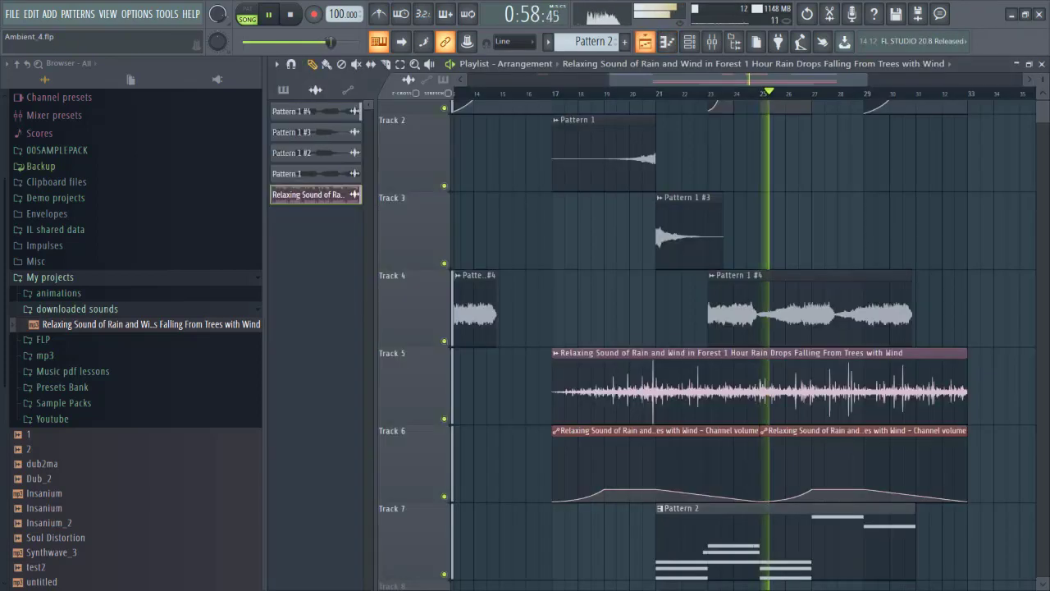
Boost the rain's extreme treble with band 6 of its Fruity Parametric EQ 2 and cut band 4 by about 2.8 dB at 615 Hz.
click(645, 41)
scroll(738, 345, down, 3)
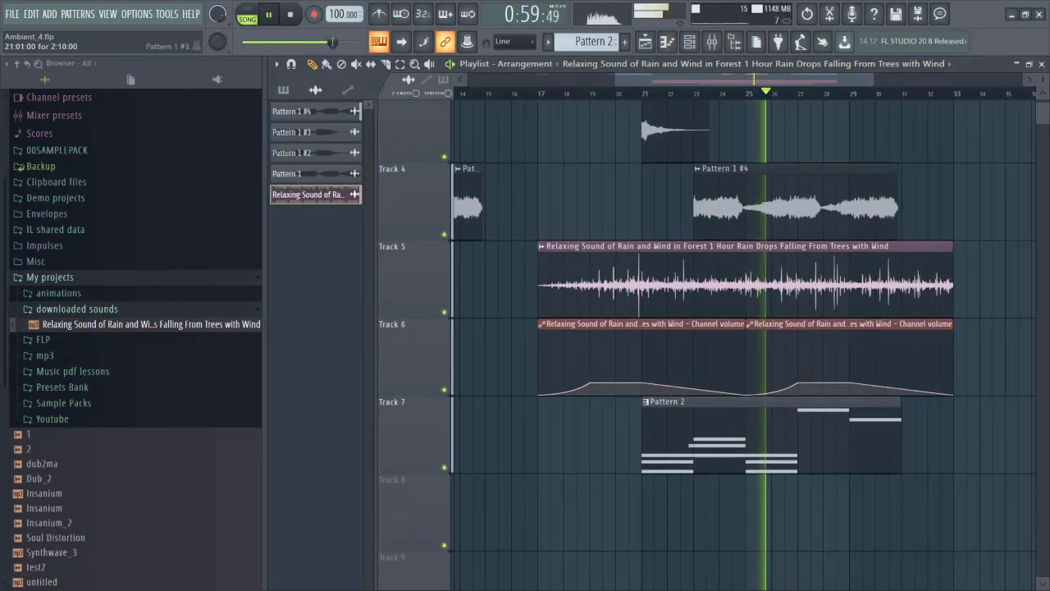
click(713, 41)
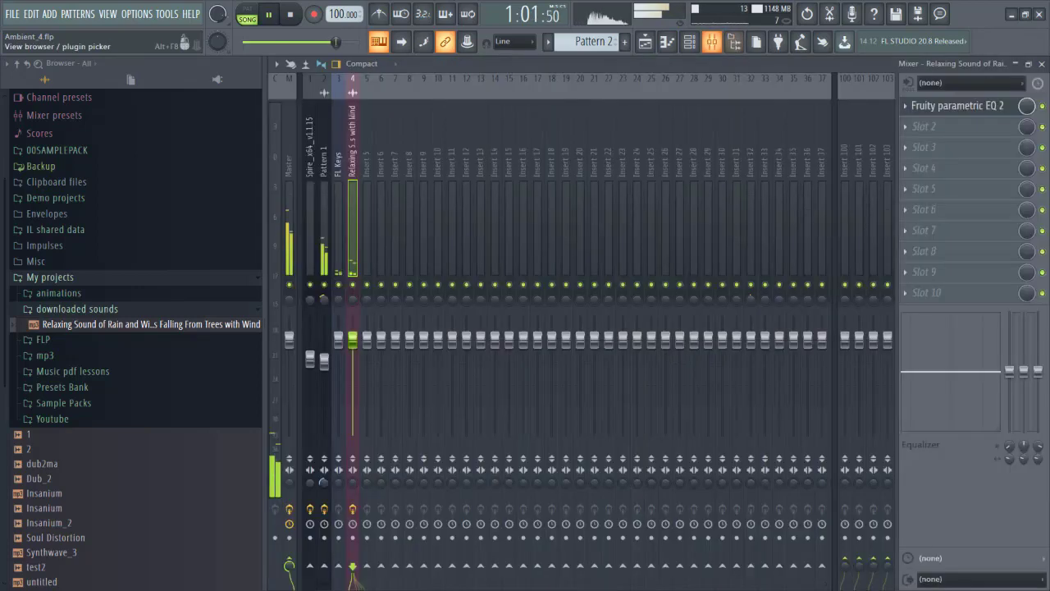
click(957, 105)
drag(682, 243, 750, 215)
drag(621, 244, 620, 252)
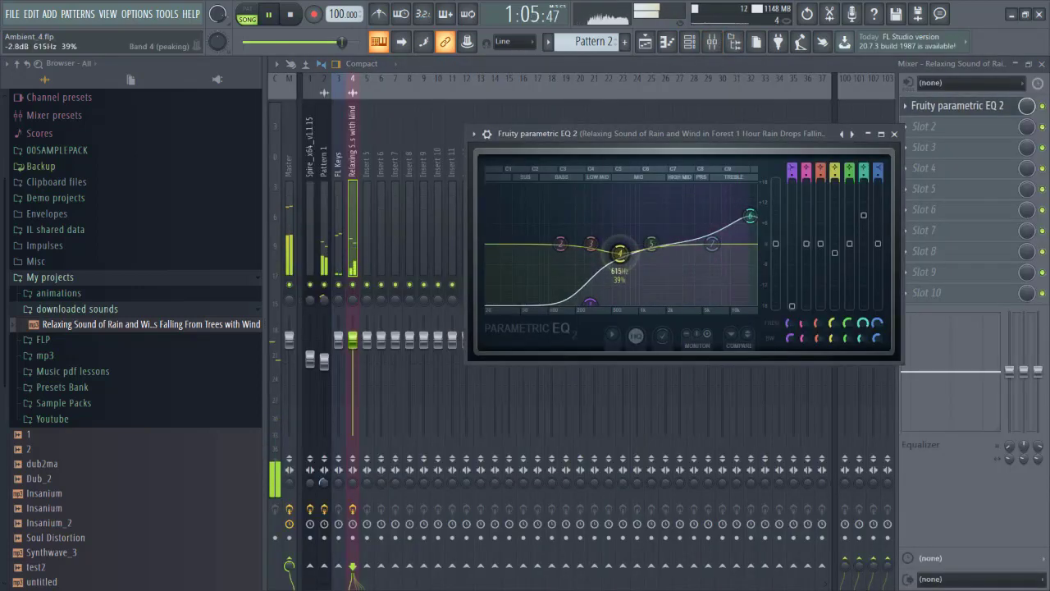
Lower the FL Keys track's fader slightly and load Fruity Parametric EQ 2 in its slot 1.
click(338, 134)
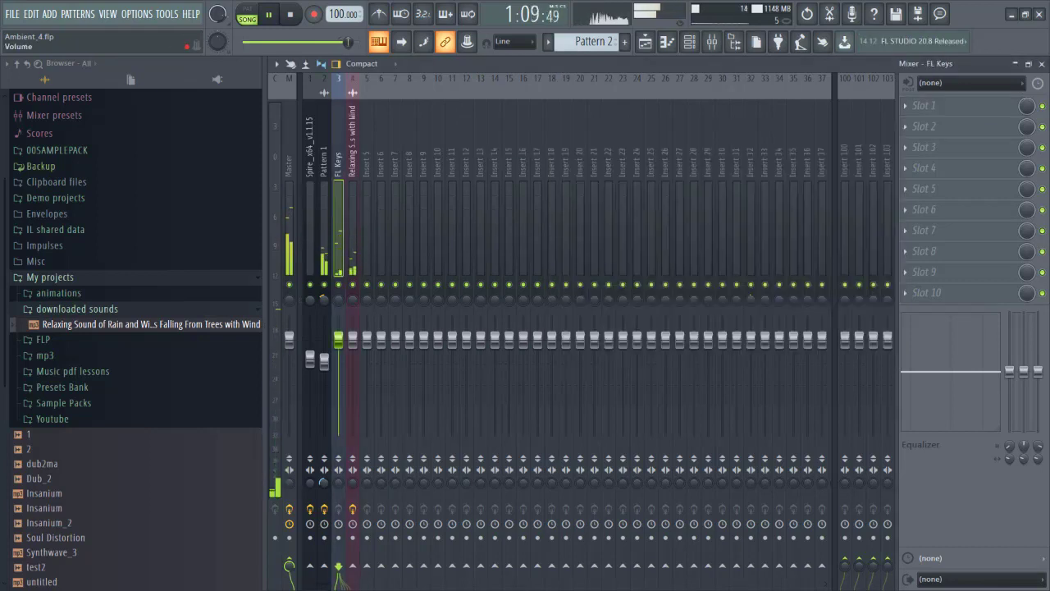
drag(338, 340, 338, 347)
key(space)
click(924, 105)
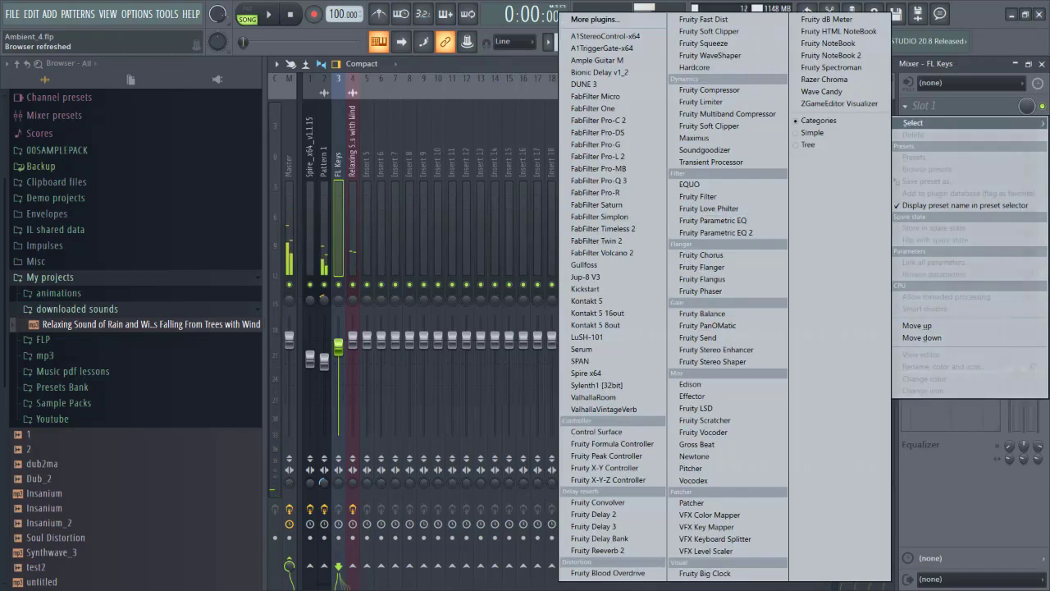
click(722, 233)
Turn band 1 of the FL Keys EQ into a steep bass low cut while Pattern 2 plays in pattern mode.
key(space)
drag(336, 224, 348, 284)
key(space)
drag(598, 151, 598, 167)
click(248, 14)
key(space)
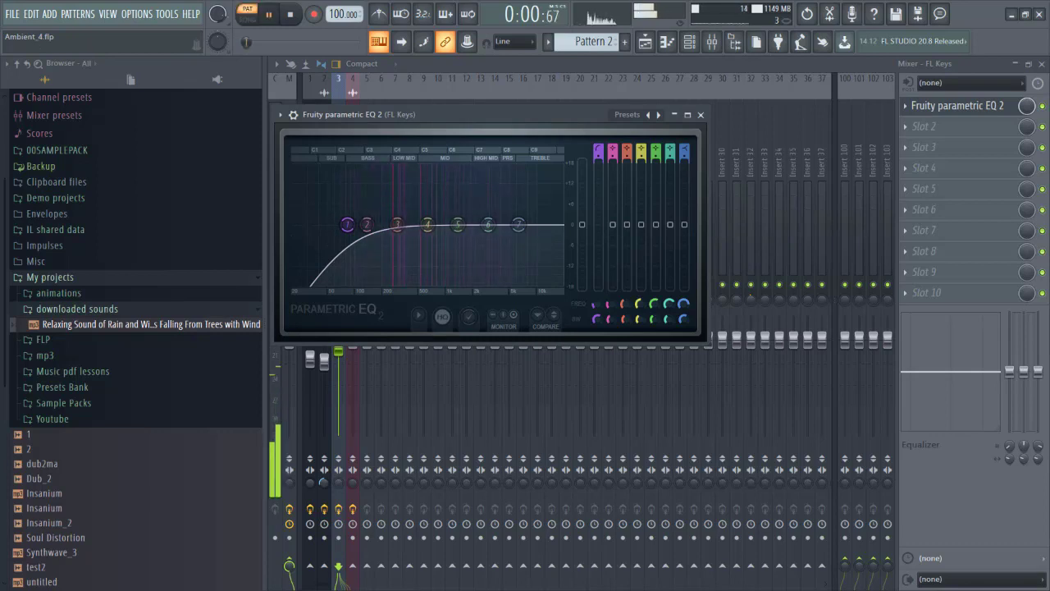
scroll(348, 224, down, 6)
Dip band 3 of the FL Keys EQ slightly and boost band 4 in the mids and band 5 near 8.7 kHz.
drag(348, 224, 545, 197)
drag(468, 213, 460, 211)
drag(544, 197, 534, 200)
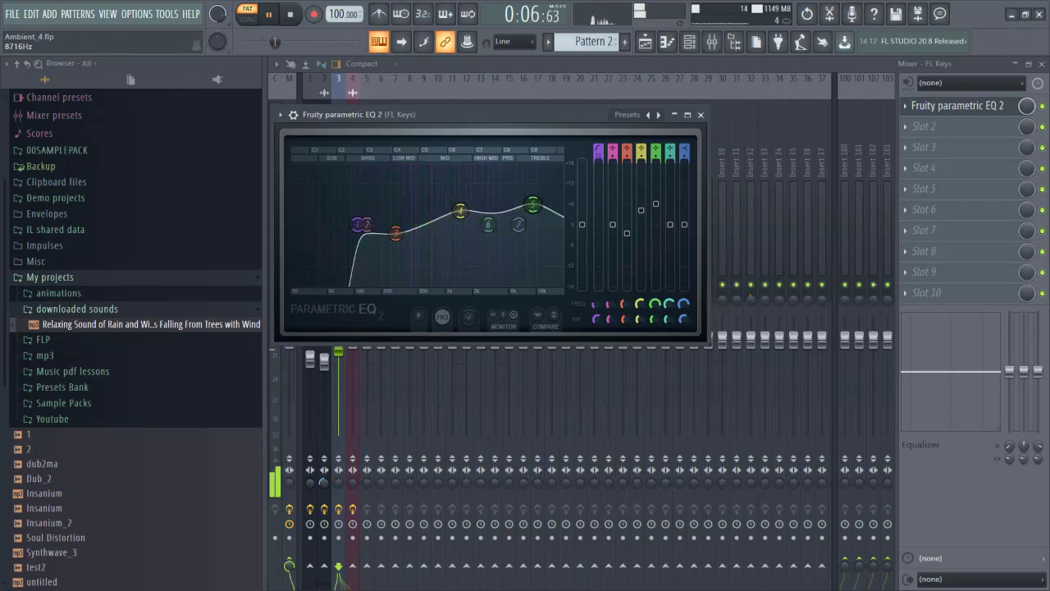
key(space)
Load ValhallaVintageVerb in slot 2 of the FL Keys track, with Mix at 56% and the Bright Hall mode.
click(906, 127)
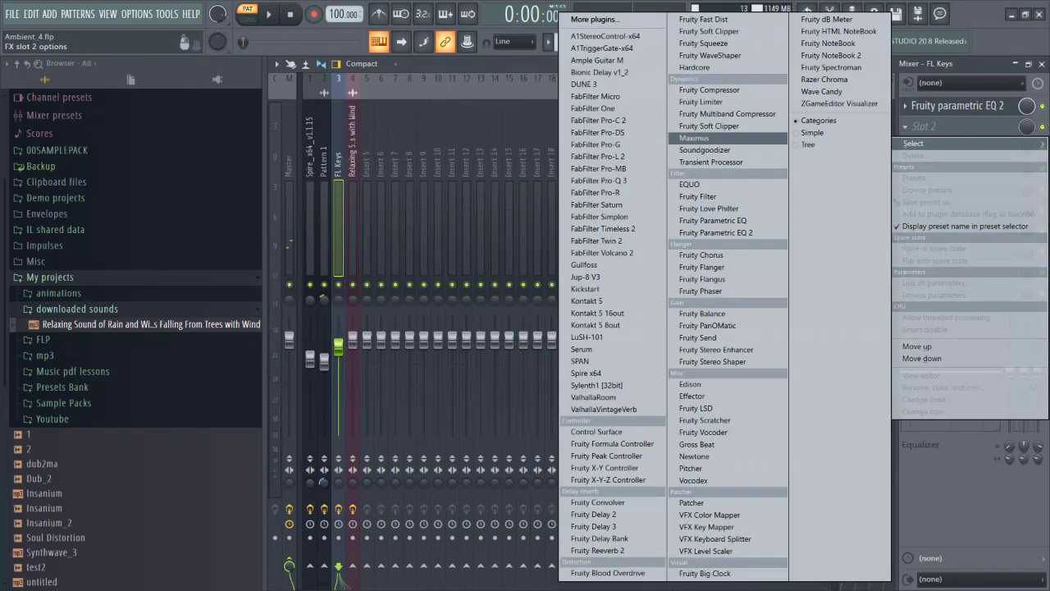
click(605, 408)
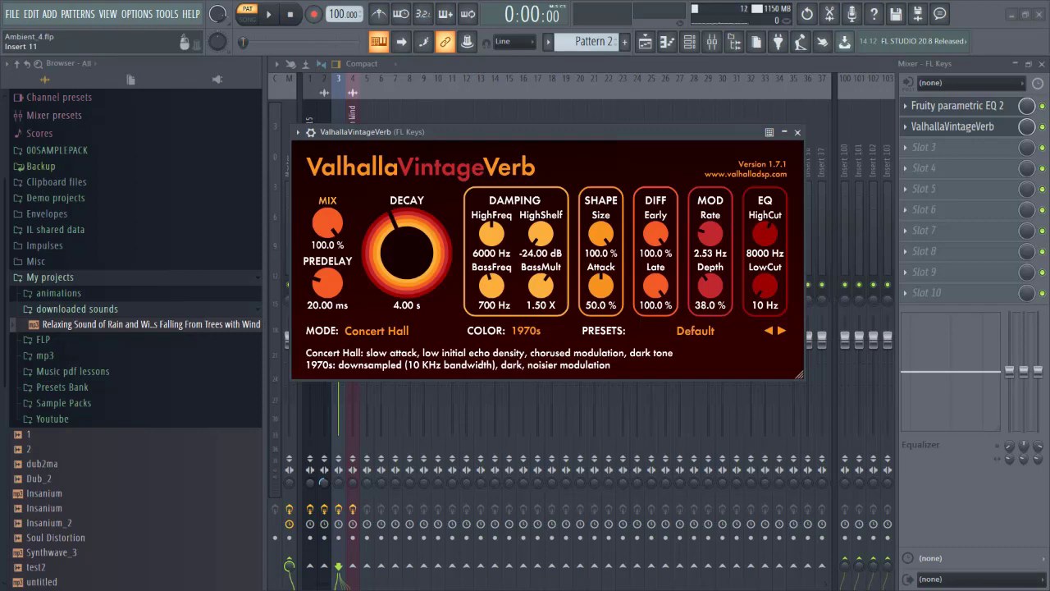
drag(453, 131, 480, 130)
drag(354, 222, 355, 293)
click(404, 329)
click(394, 357)
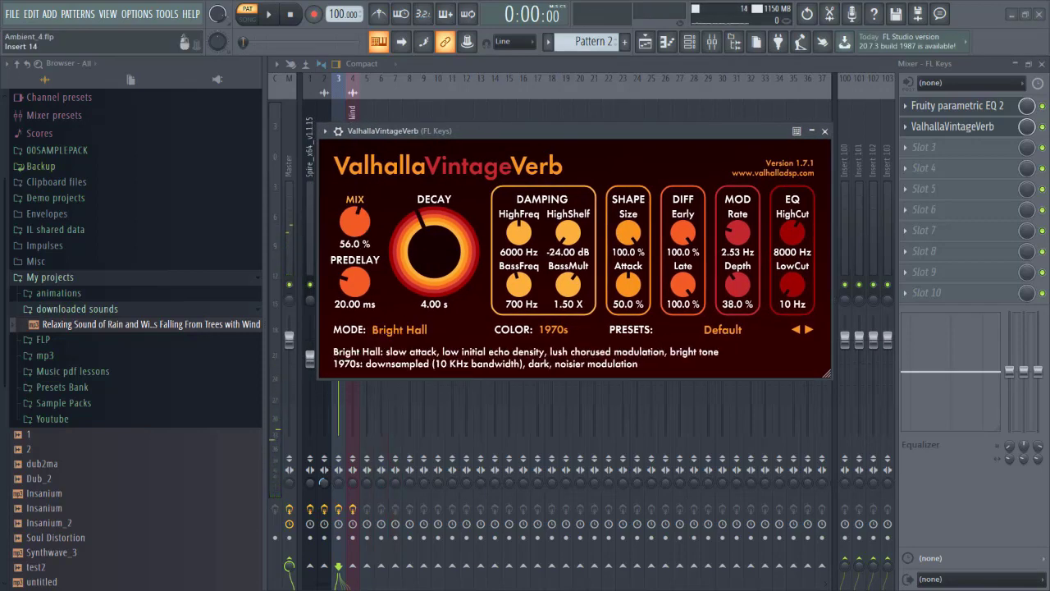
drag(484, 132, 529, 142)
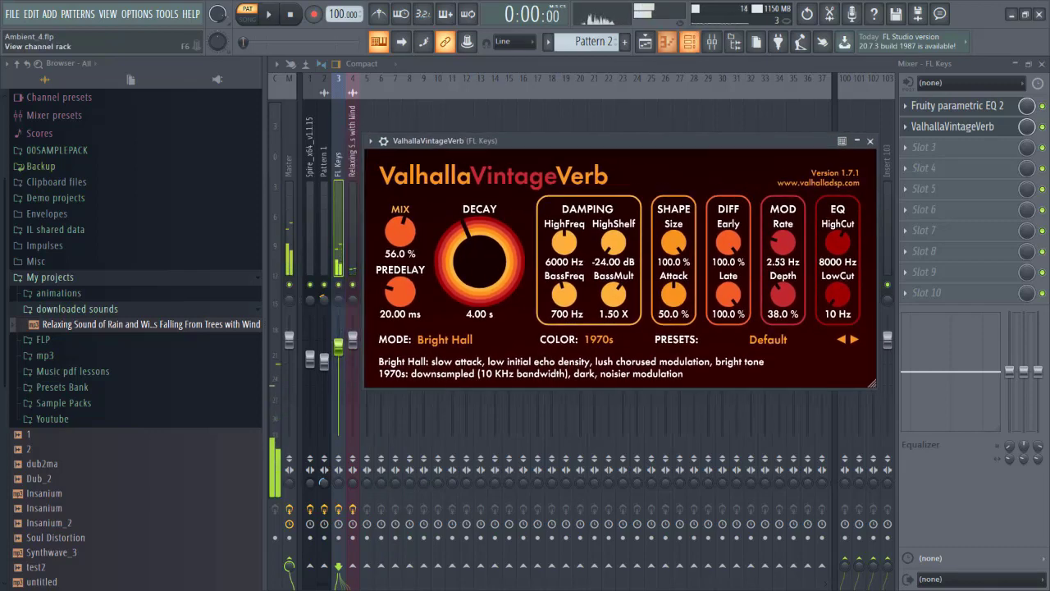
Show the channel rack and set the FL Keys reverb decay to 2.21 s while playing test notes.
click(690, 42)
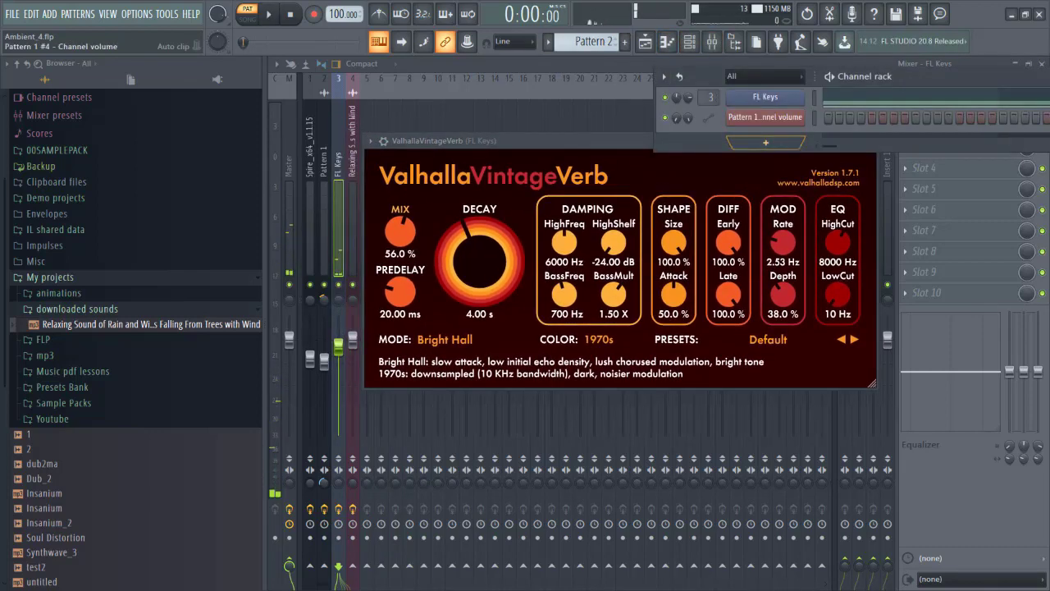
click(574, 141)
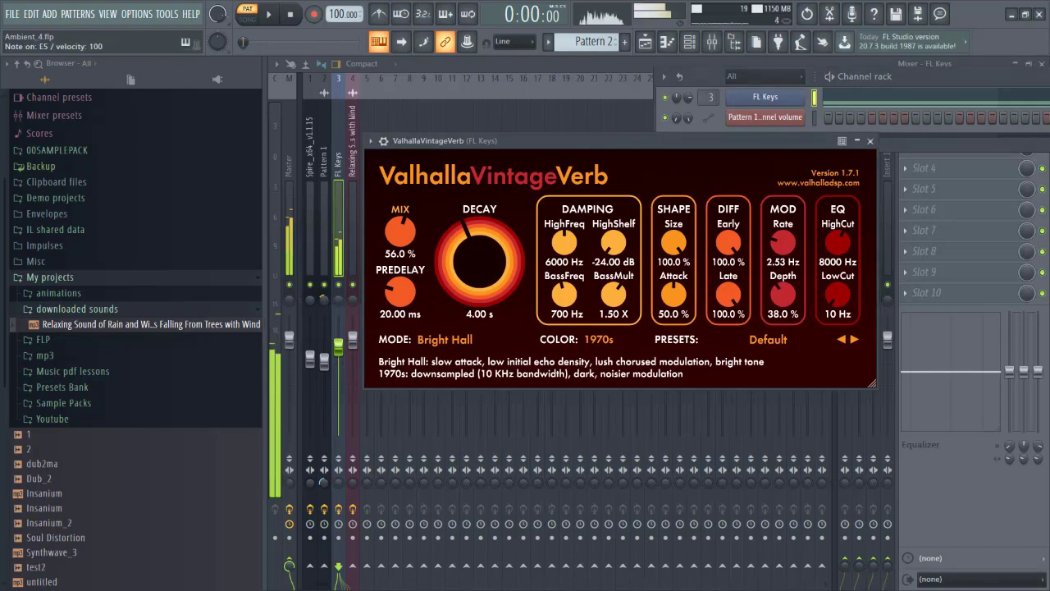
drag(480, 261, 479, 284)
drag(574, 141, 567, 142)
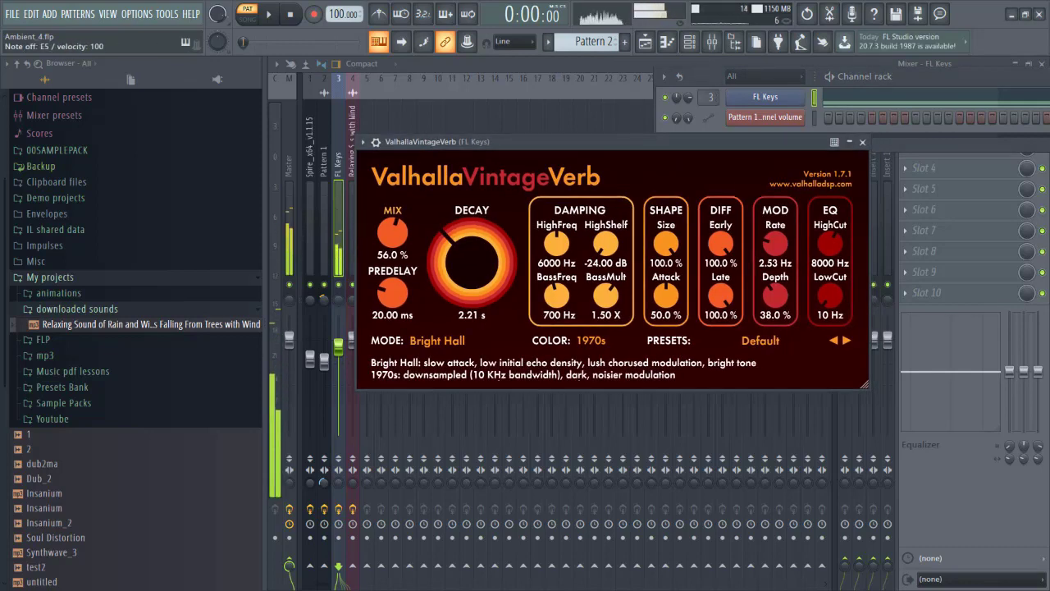
key(z)
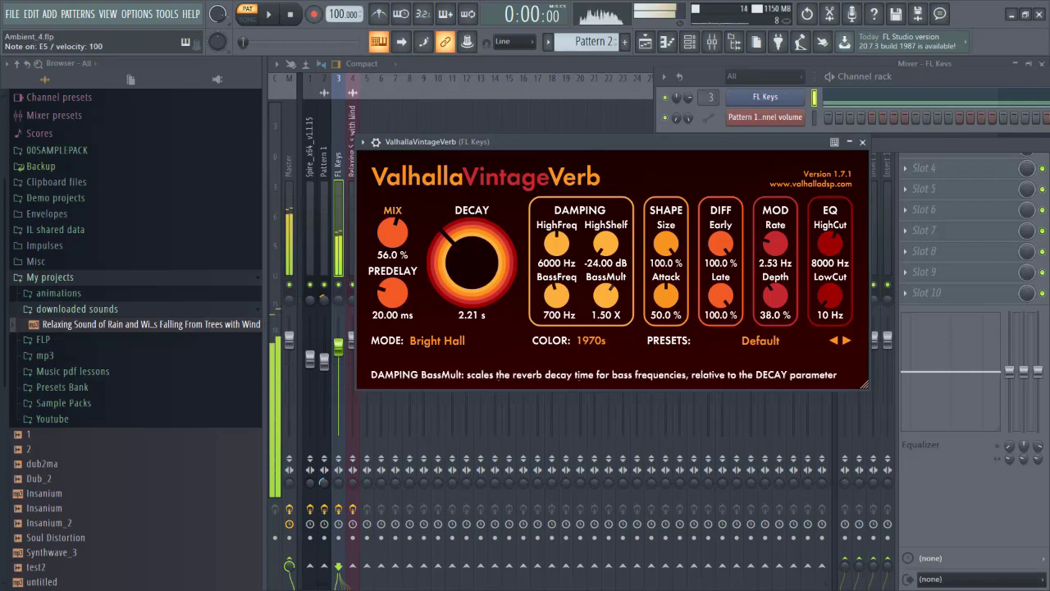
Set the FL Keys reverb mix to 49.6% and its decay to 9.01 s, and play a note to hear it.
drag(392, 233, 392, 243)
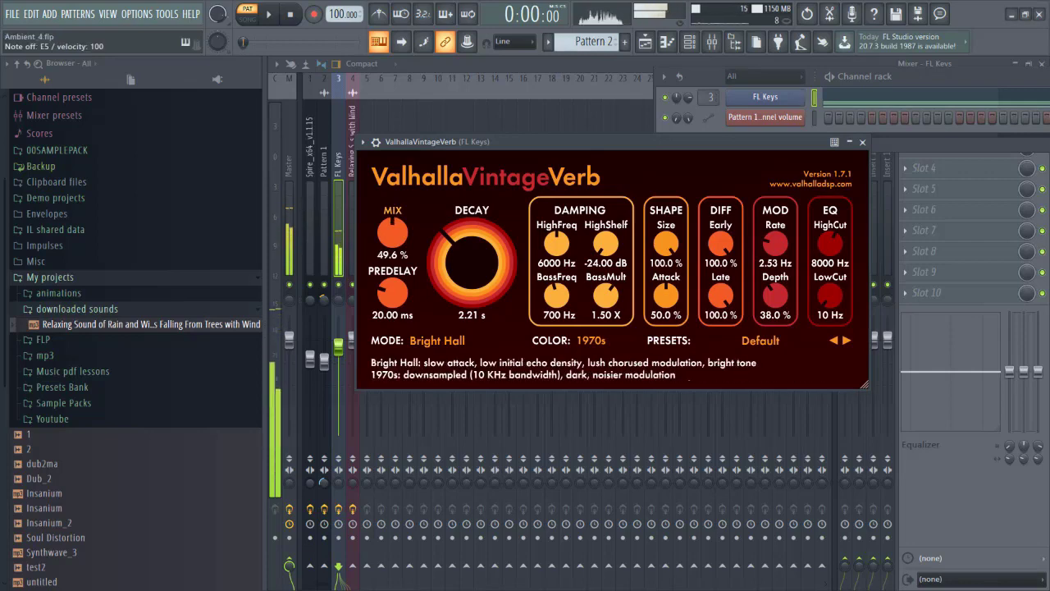
drag(472, 263, 471, 201)
key(m)
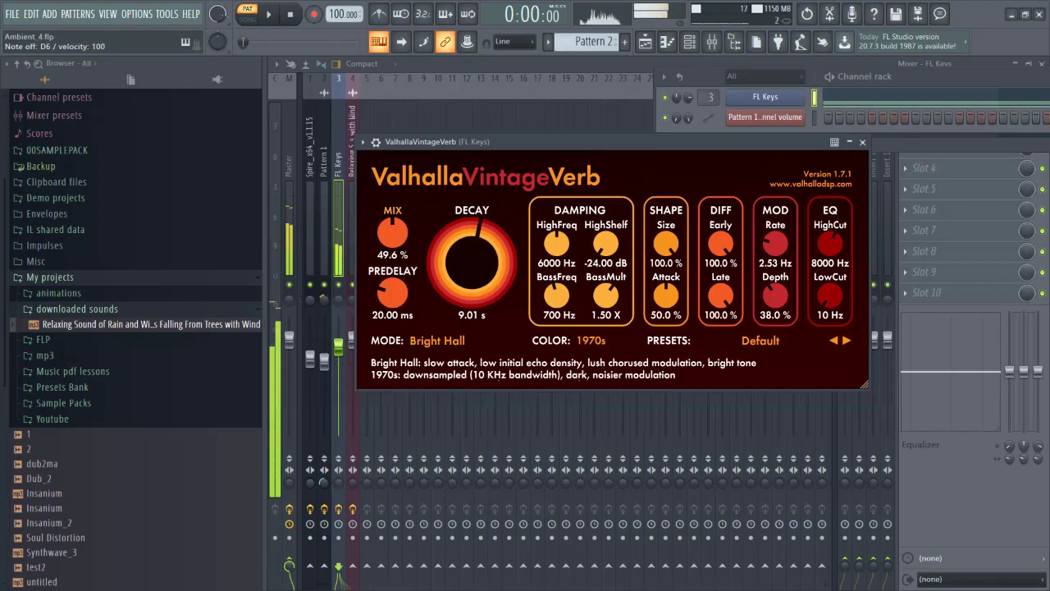
Play a few test notes on FL Keys to hear the long reverb tail.
key(comma)
key(c)
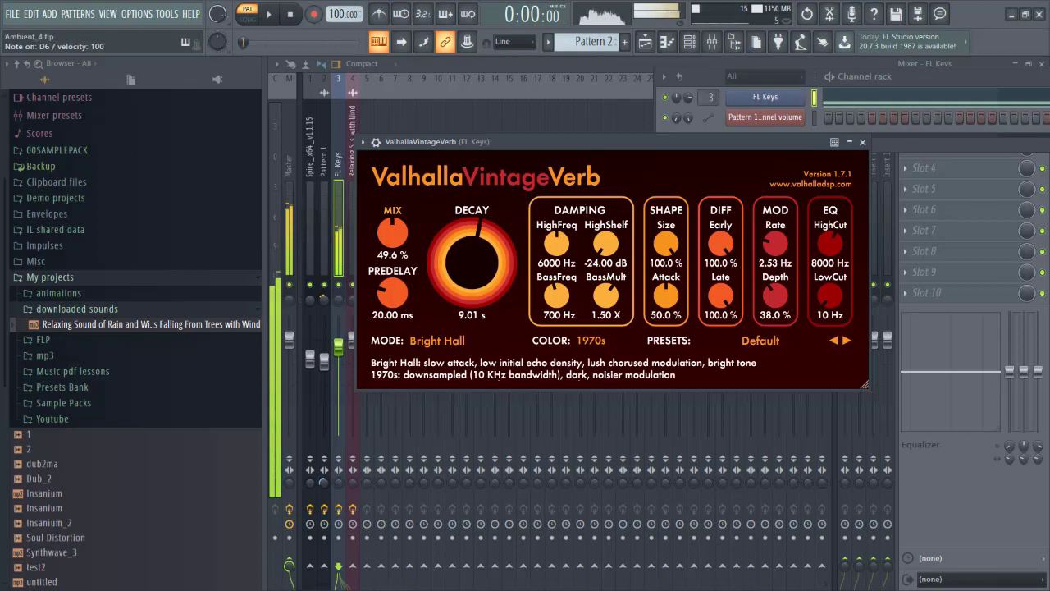
key(t)
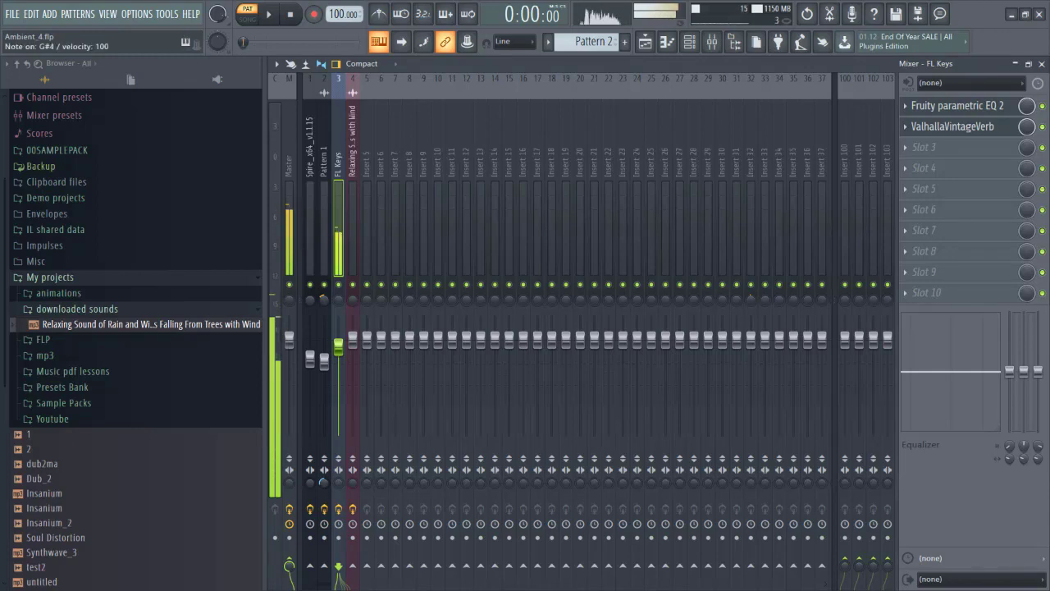
Load Fruity Delay 3 in slot 3 of the FL Keys track and play Pattern 2 through it.
click(925, 147)
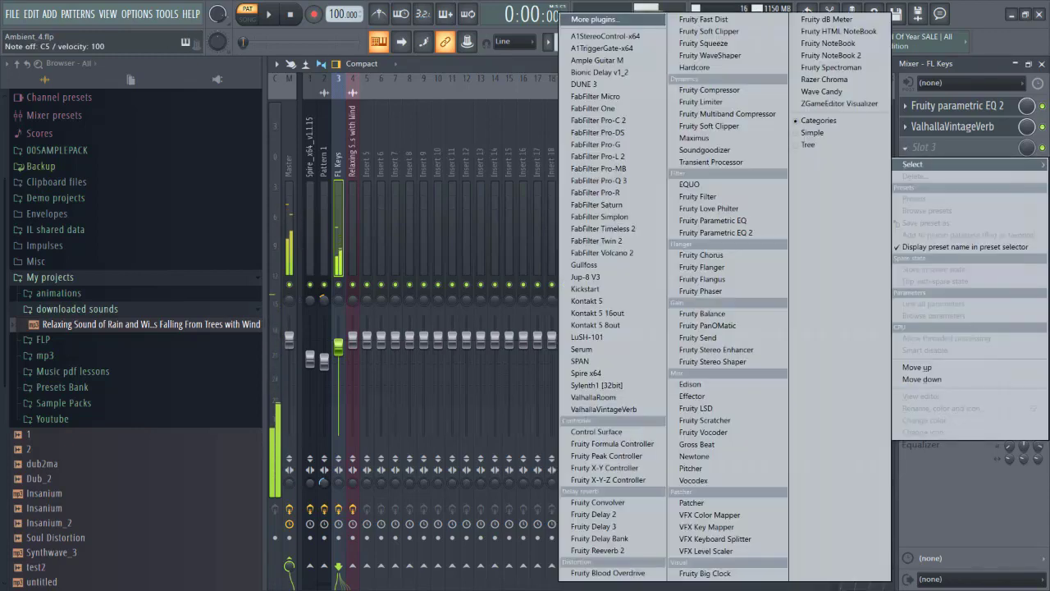
click(593, 526)
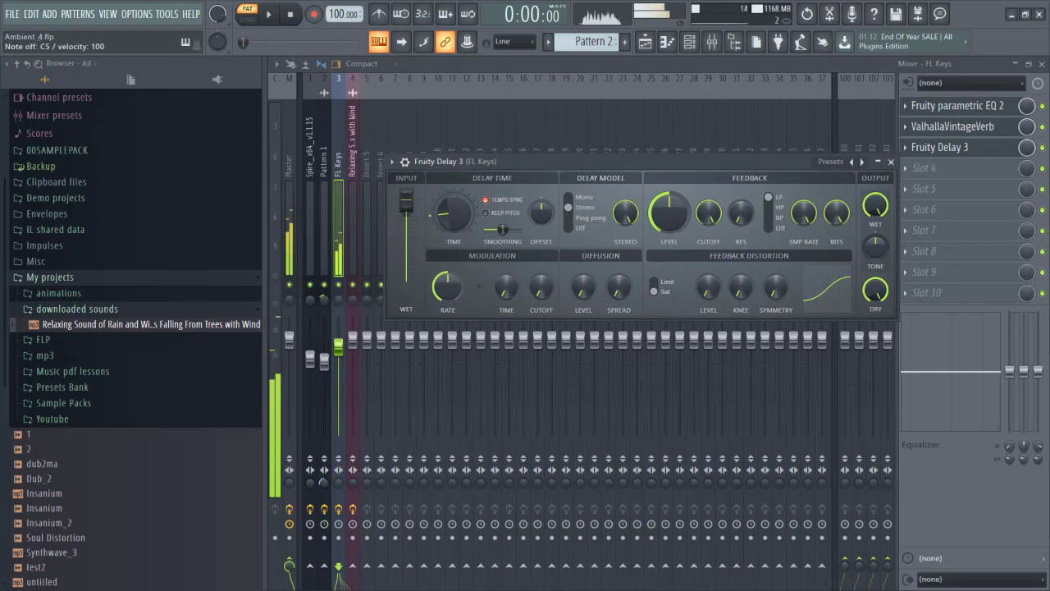
key(space)
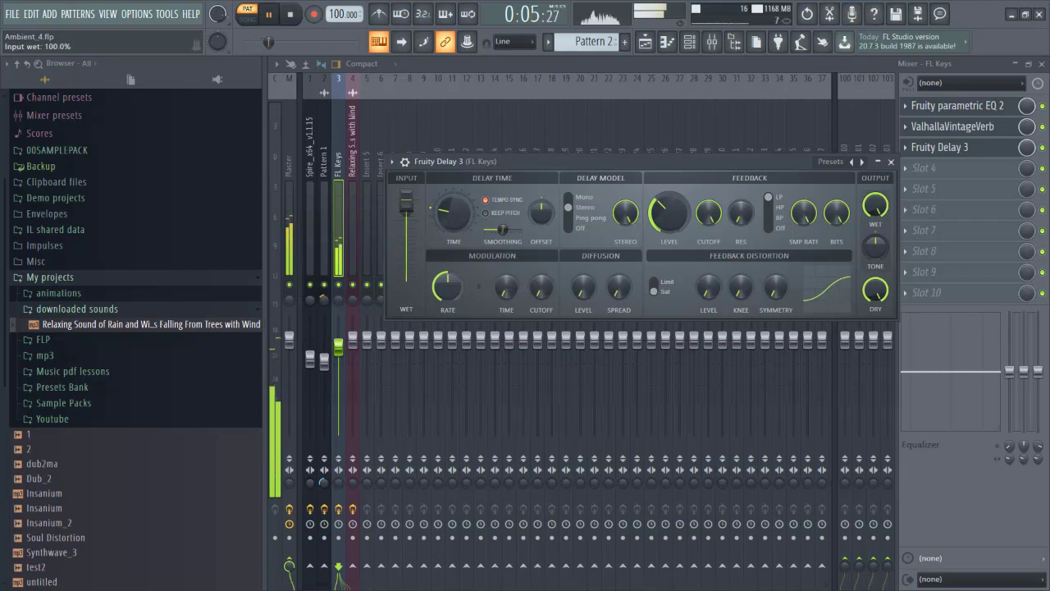
Check the Master, Pattern 1 and FL Keys mixer tracks, and view Pattern 2's notes in the piano roll until playback is stopped.
click(289, 230)
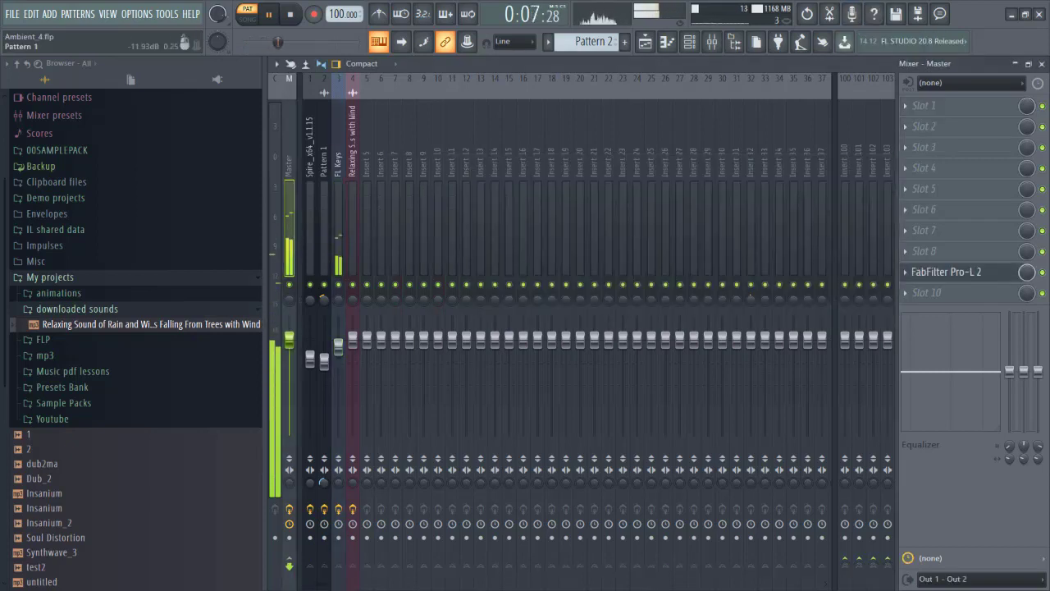
click(324, 230)
click(338, 230)
click(646, 42)
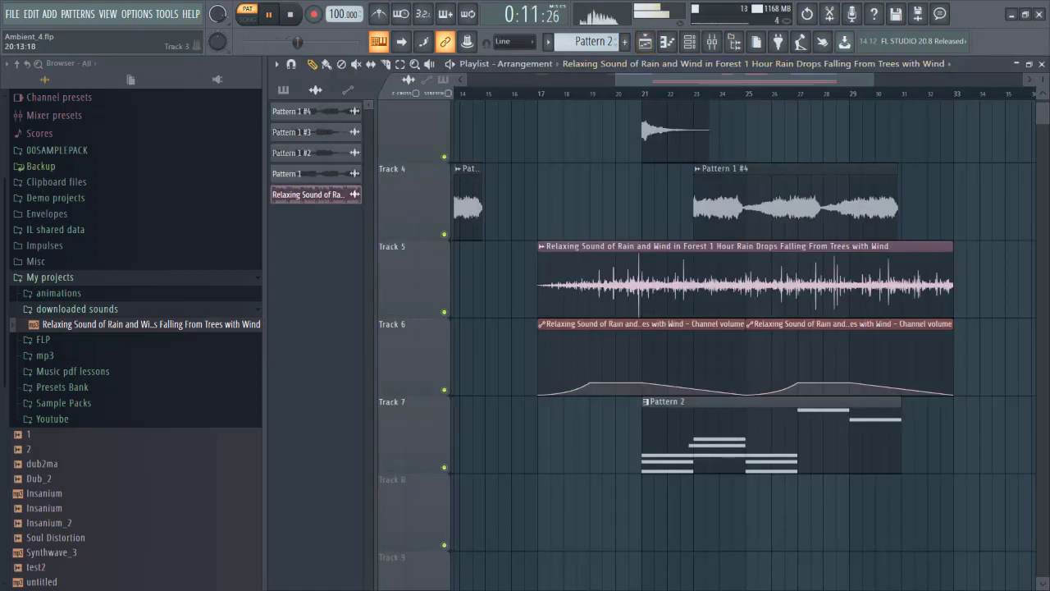
double_click(698, 416)
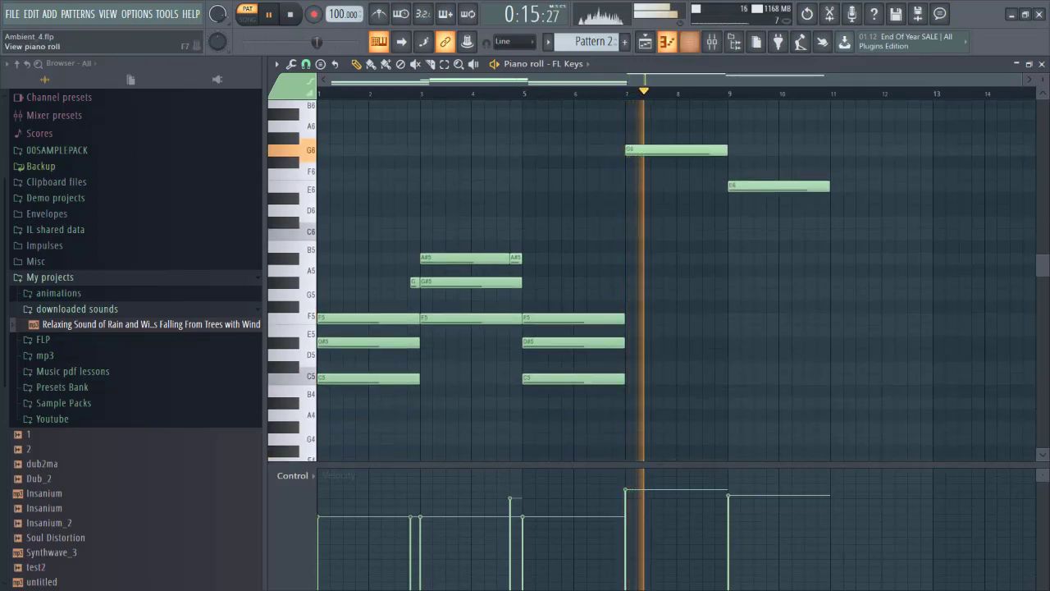
key(space)
Play the playlist arrangement in song mode from 20:09:00 and listen through the Pattern 1, rain and Pattern 2 clips.
click(646, 42)
click(628, 93)
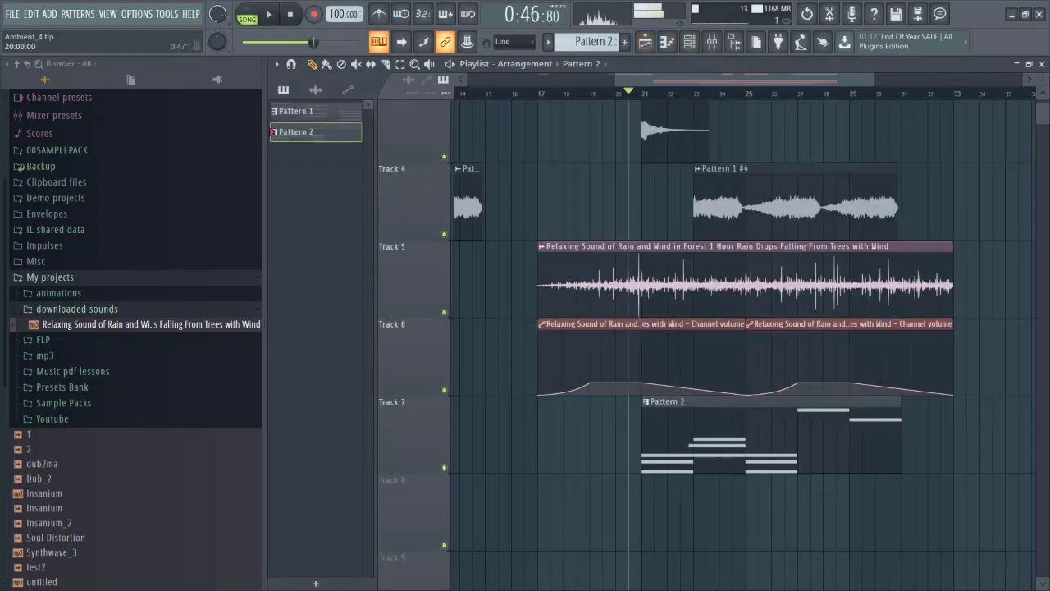
key(space)
drag(604, 328, 568, 375)
scroll(582, 356, up, 1)
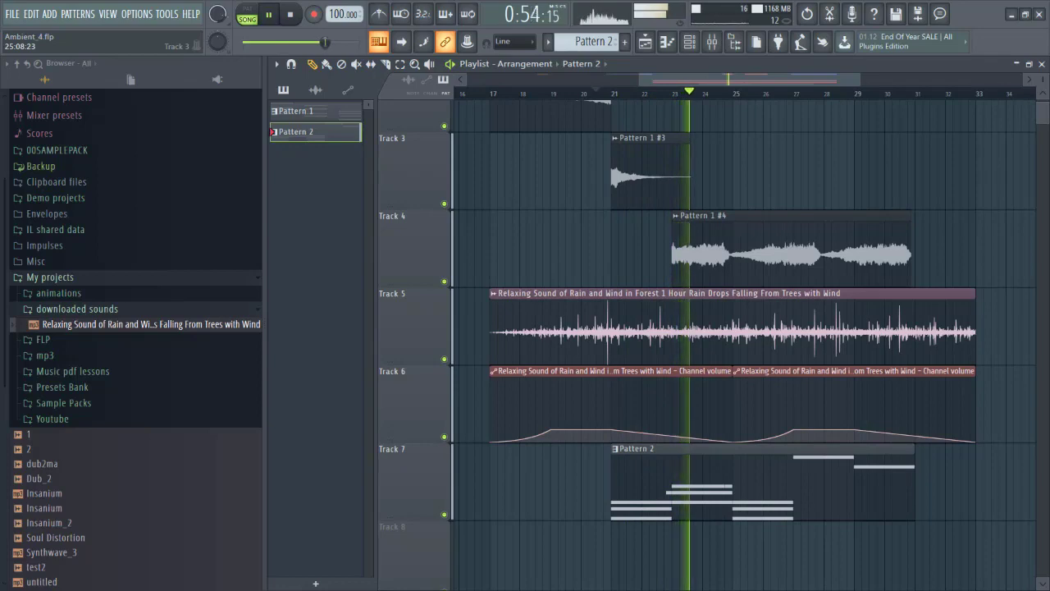
drag(760, 193, 773, 345)
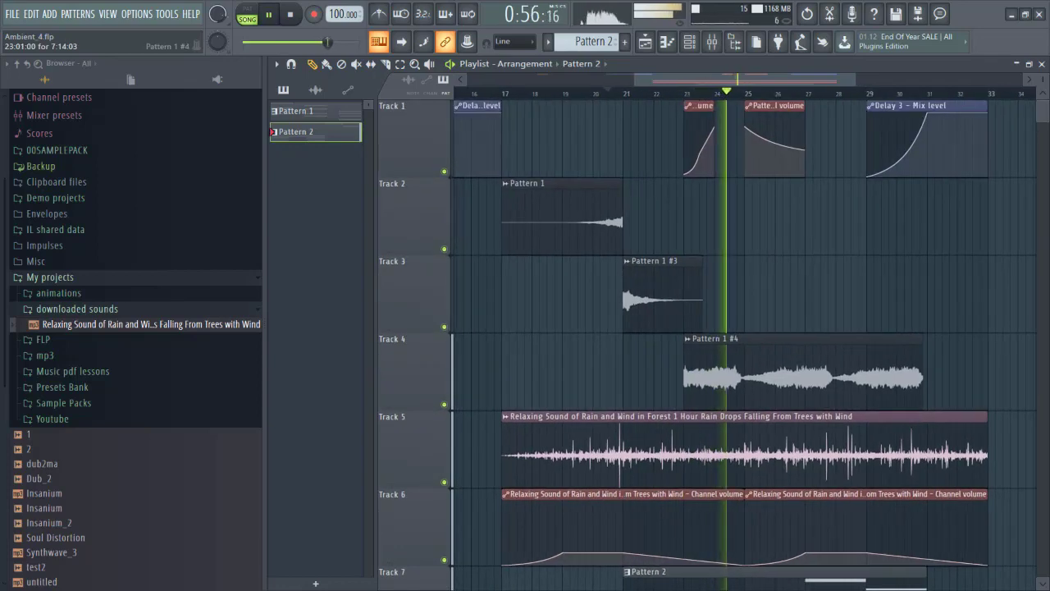
drag(798, 258, 721, 197)
drag(797, 244, 764, 127)
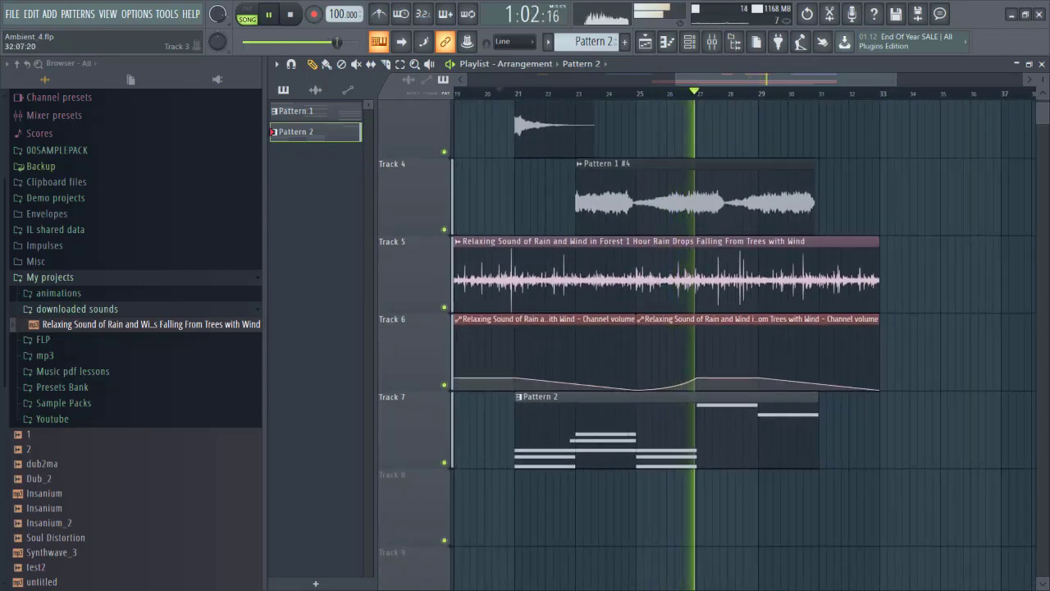
drag(861, 123, 805, 180)
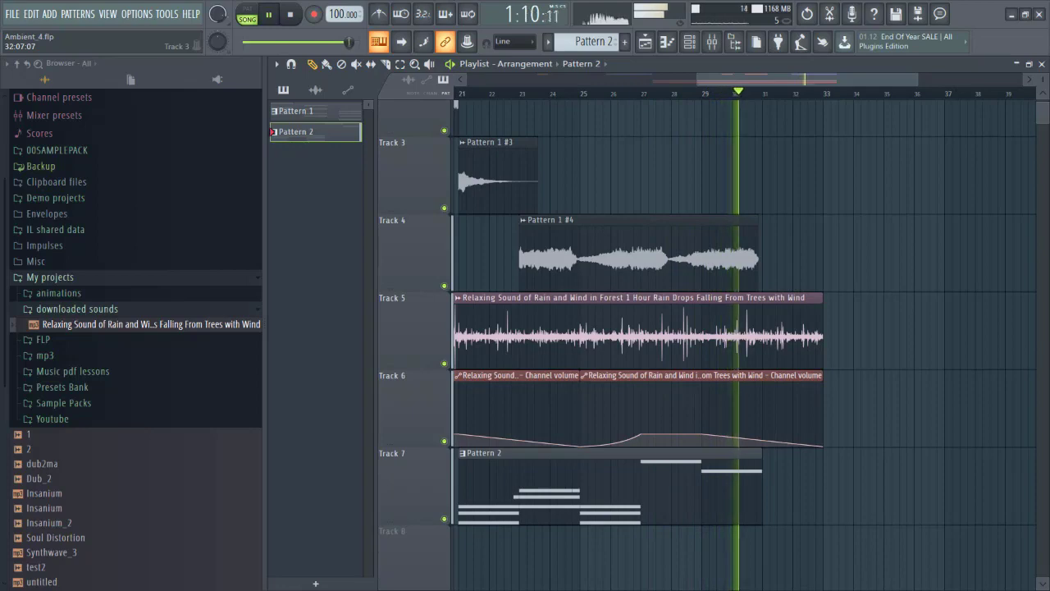
Save the project, and select the playlist range from bar 1 to bar 36 before stopping playback.
key(ctrl+s)
scroll(807, 175, down, 2)
drag(808, 176, 820, 217)
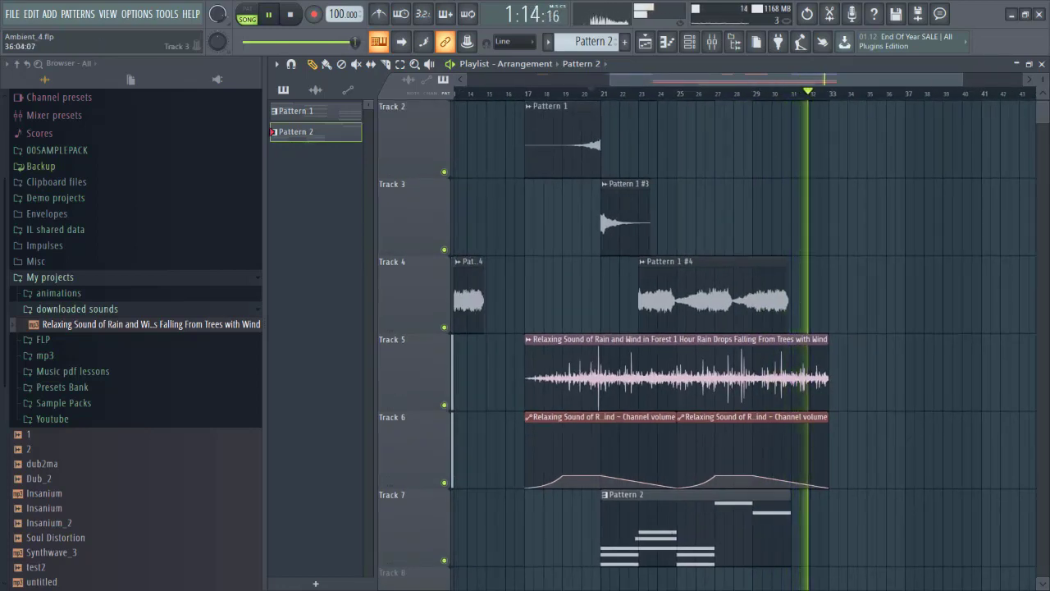
drag(879, 93, 451, 94)
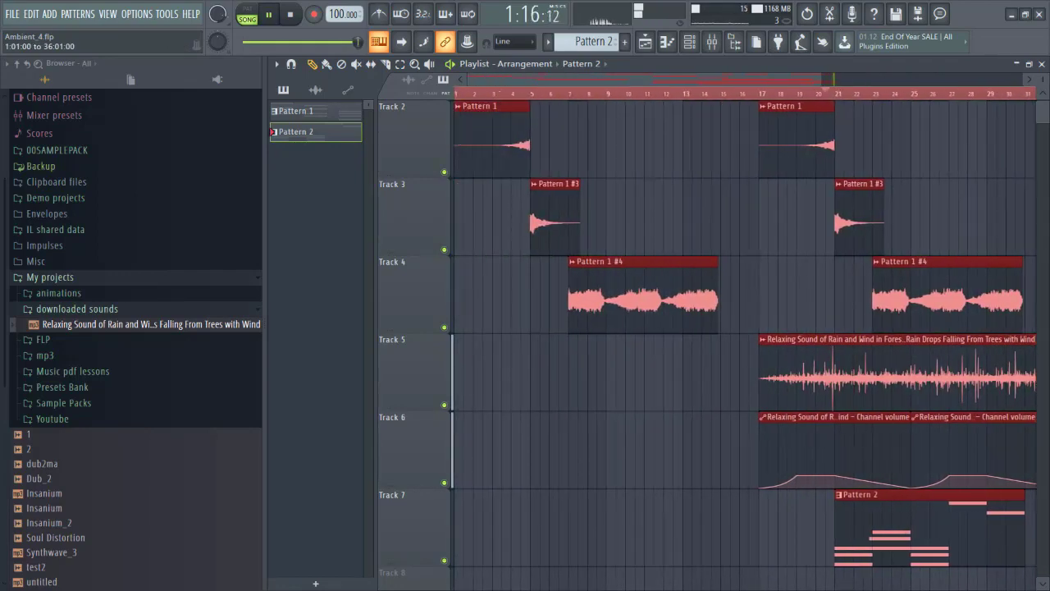
scroll(558, 217, down, 2)
click(869, 216)
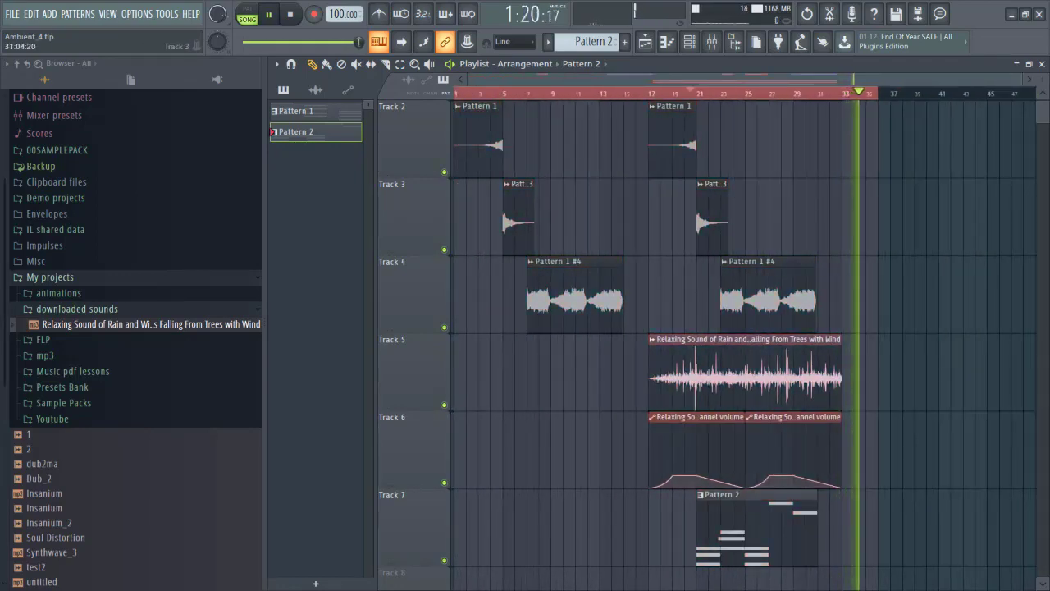
key(space)
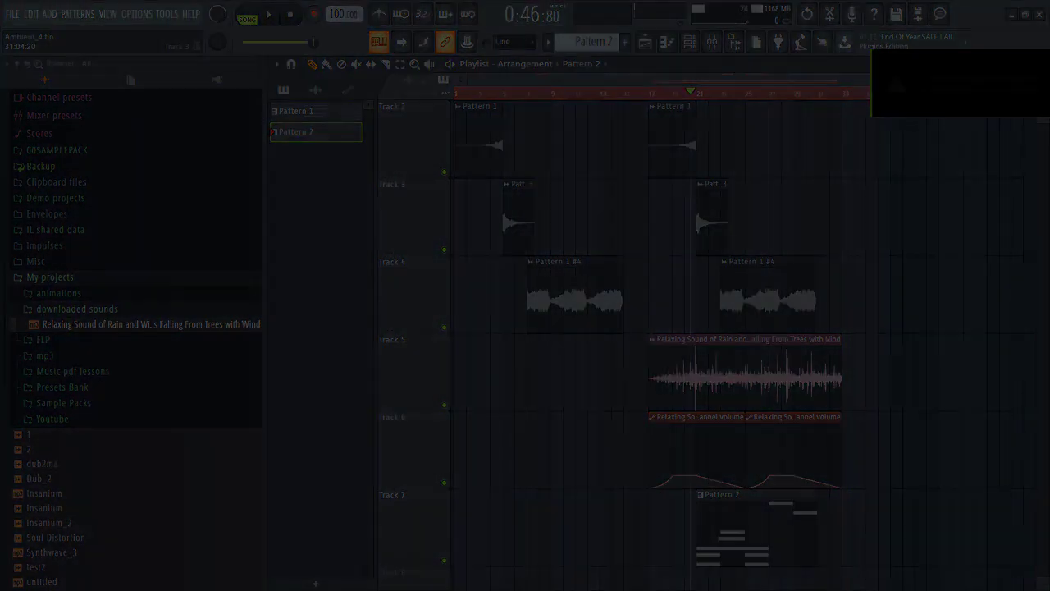